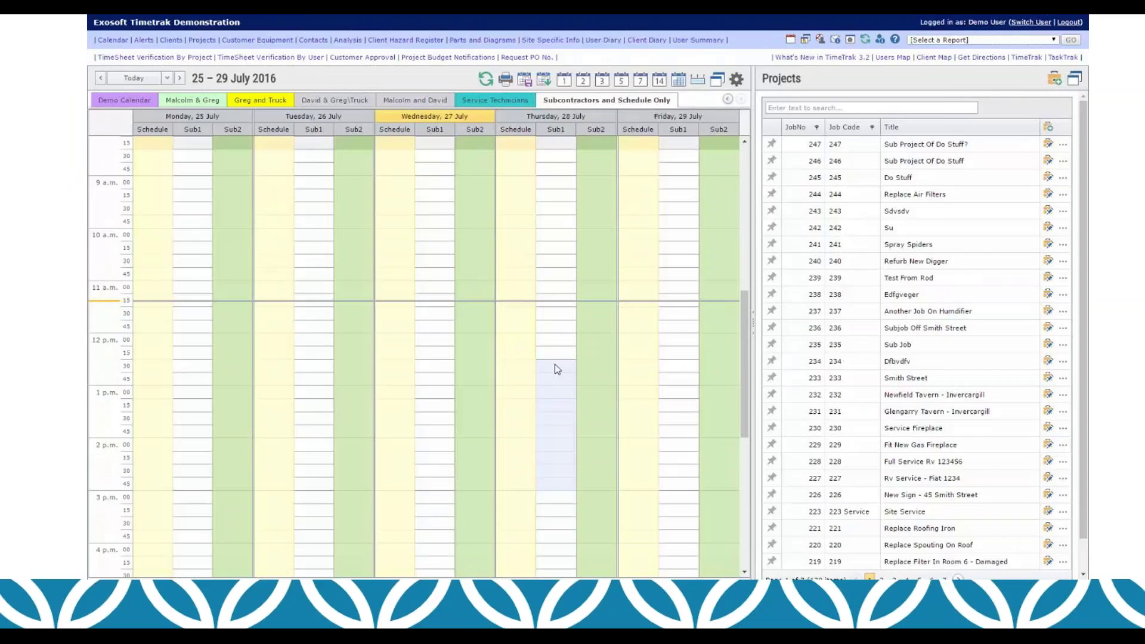
Step: Play the calendar demo video, review the Materials tab, and save the Install New Kitchen appointment
{"action": "mouse_move", "coordinate": [115, 564]}
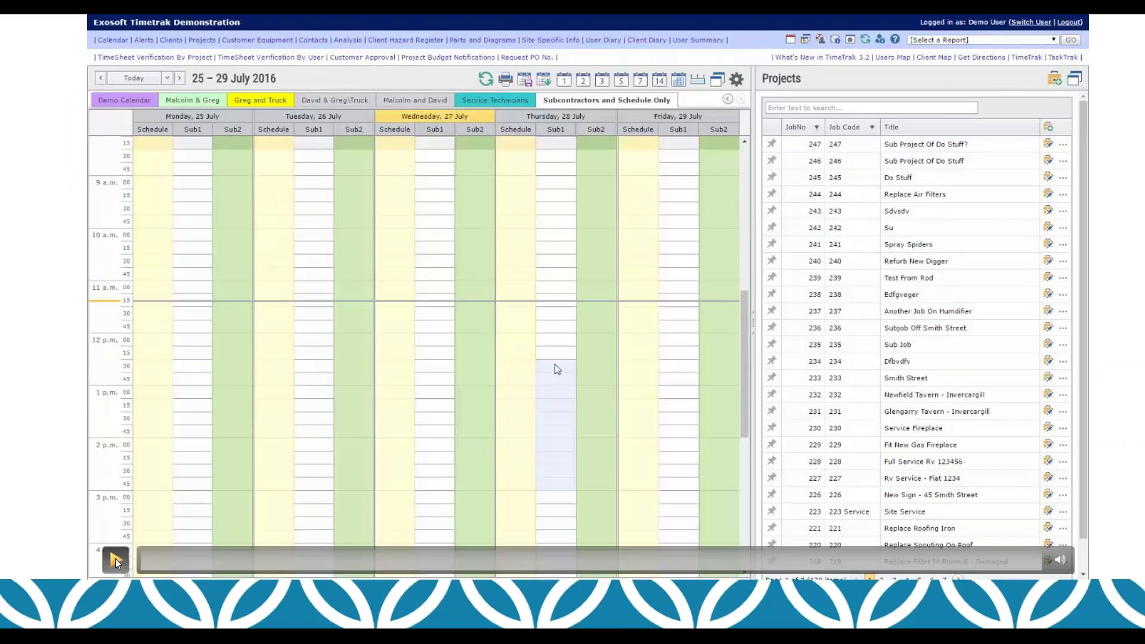
{"action": "left_click", "coordinate": [115, 560]}
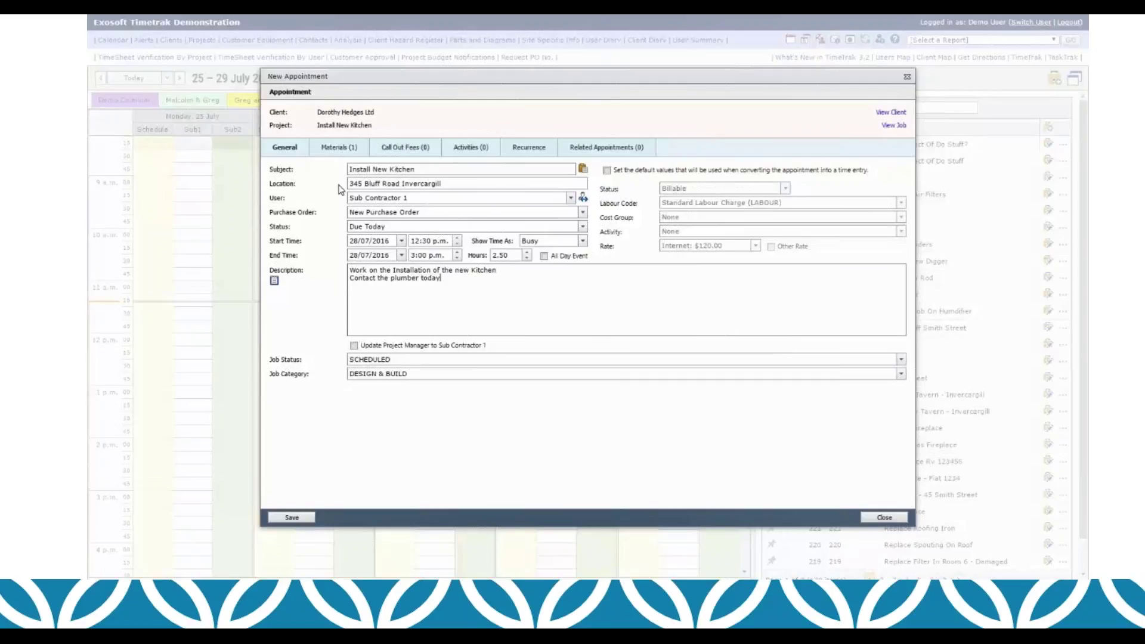
{"action": "left_click", "coordinate": [339, 148]}
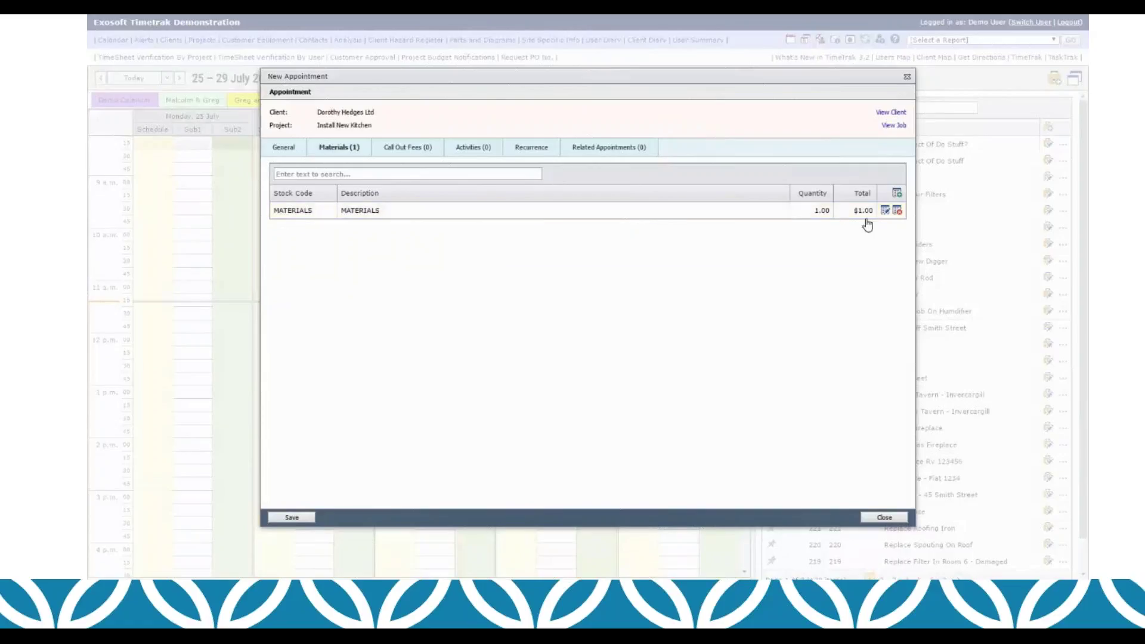
{"action": "left_click", "coordinate": [289, 151]}
{"action": "left_click", "coordinate": [292, 518]}
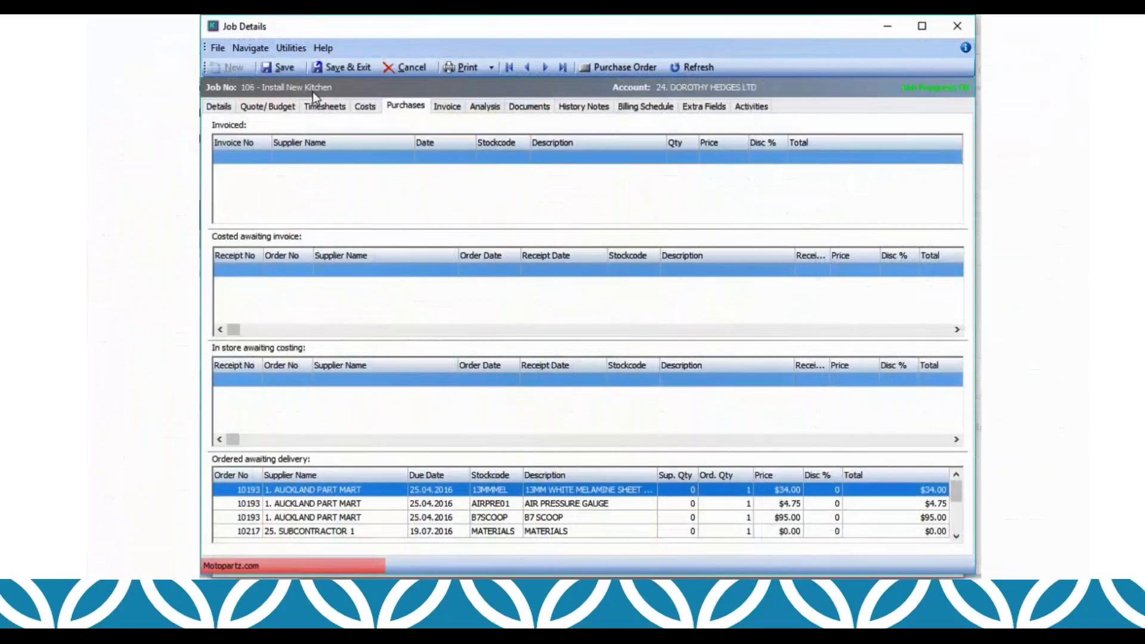
{"action": "left_click_drag", "start_coordinate": [960, 488], "coordinate": [959, 531]}
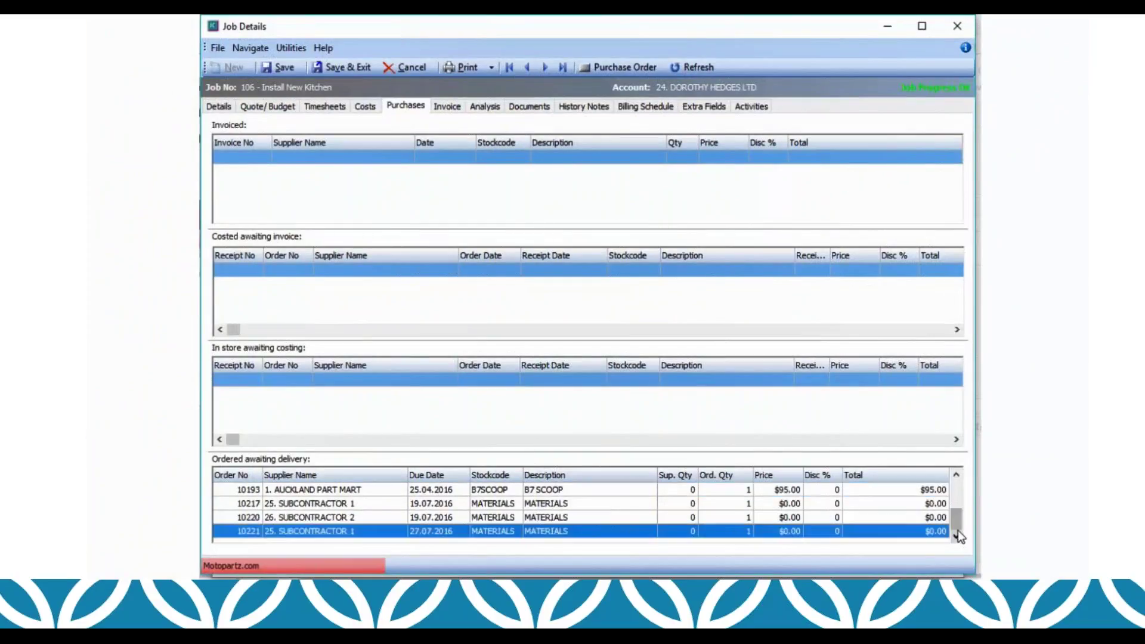
{"action": "double_click", "coordinate": [514, 534]}
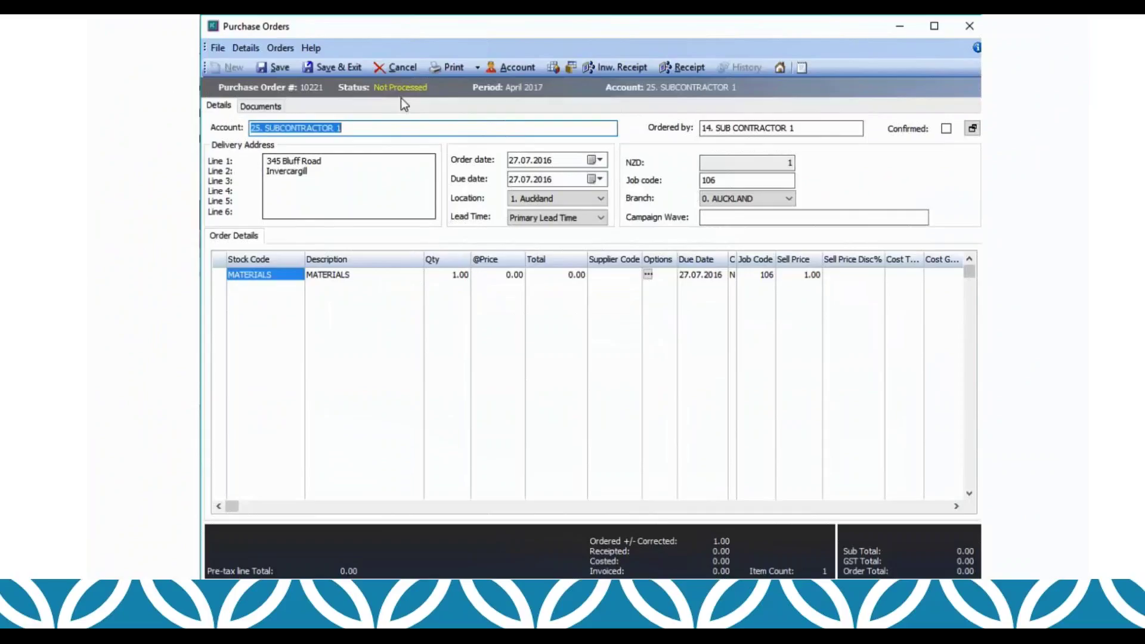
{"action": "left_click", "coordinate": [403, 66]}
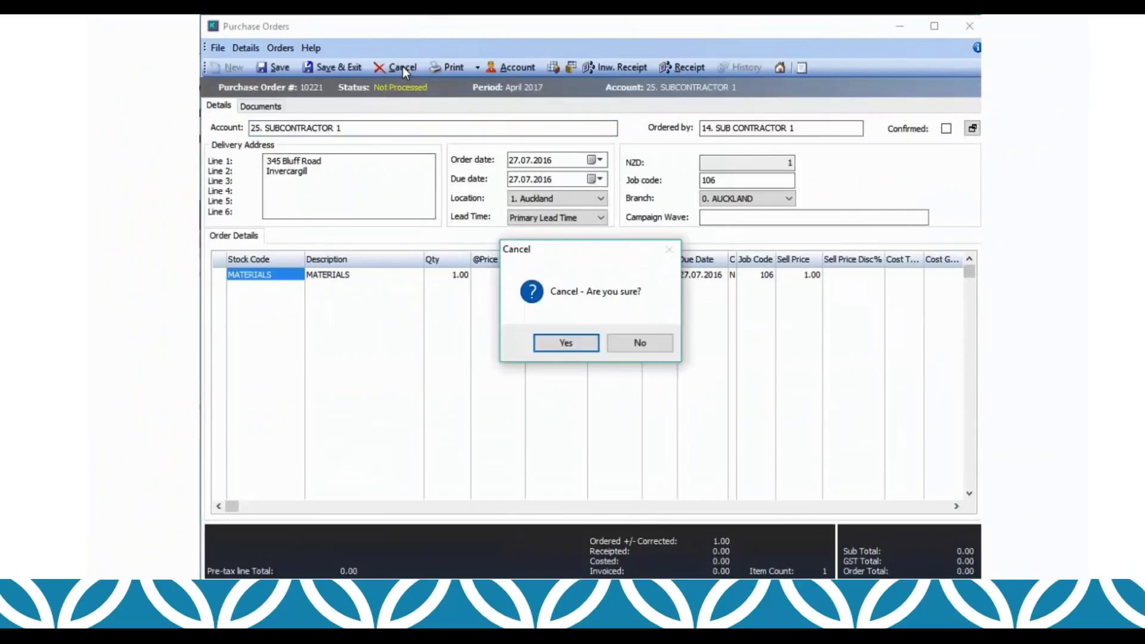
{"action": "left_click", "coordinate": [539, 345]}
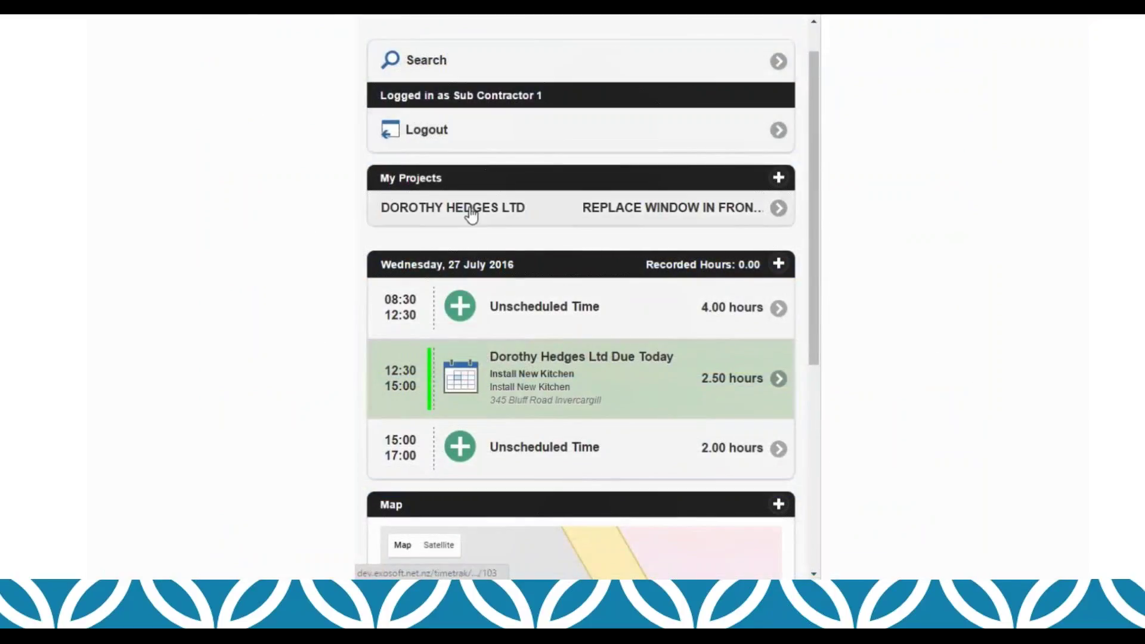
Step: Open the Install New Kitchen appointment and scroll through its Appointment Description
{"action": "left_click", "coordinate": [460, 391]}
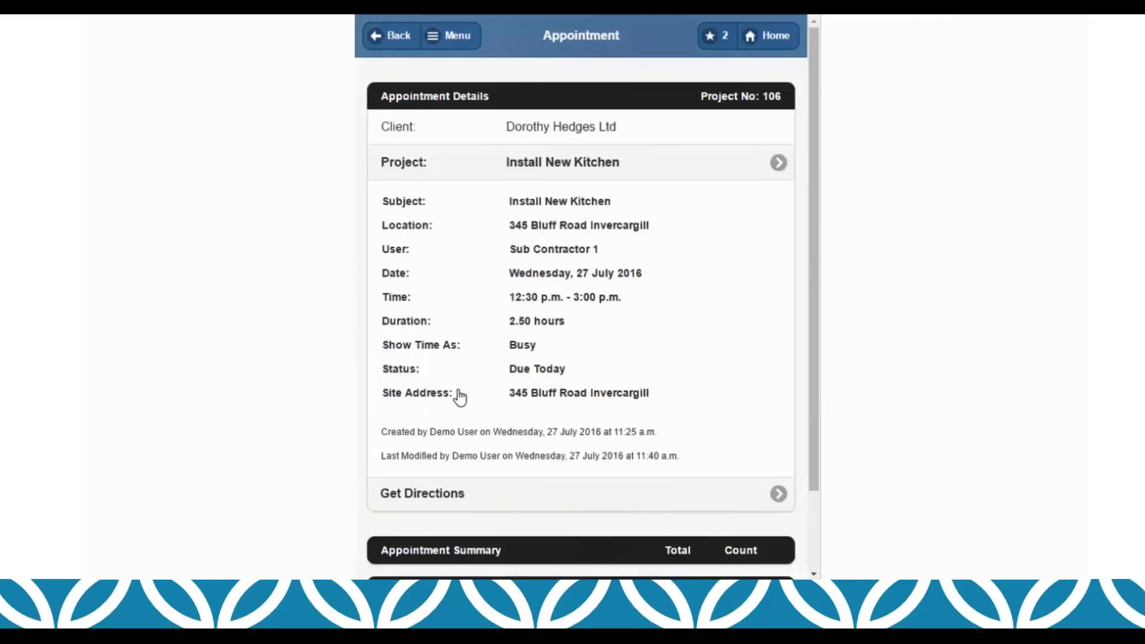
{"action": "scroll", "coordinate": [576, 396], "scroll_direction": "down", "scroll_amount": 3}
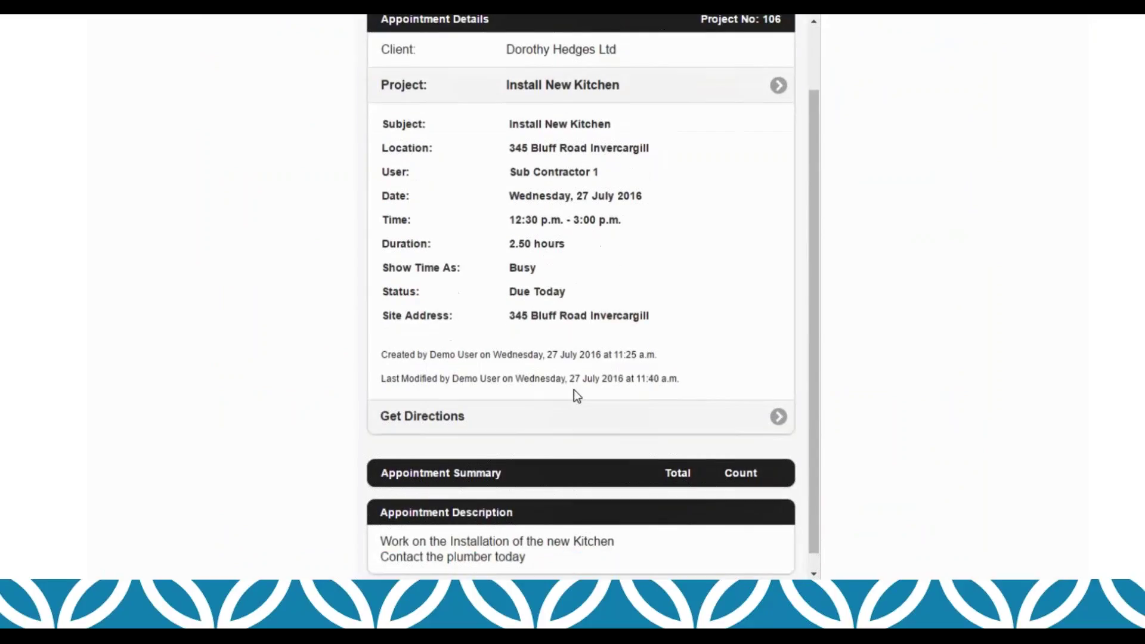
{"action": "scroll", "coordinate": [575, 396], "scroll_direction": "up", "scroll_amount": 3}
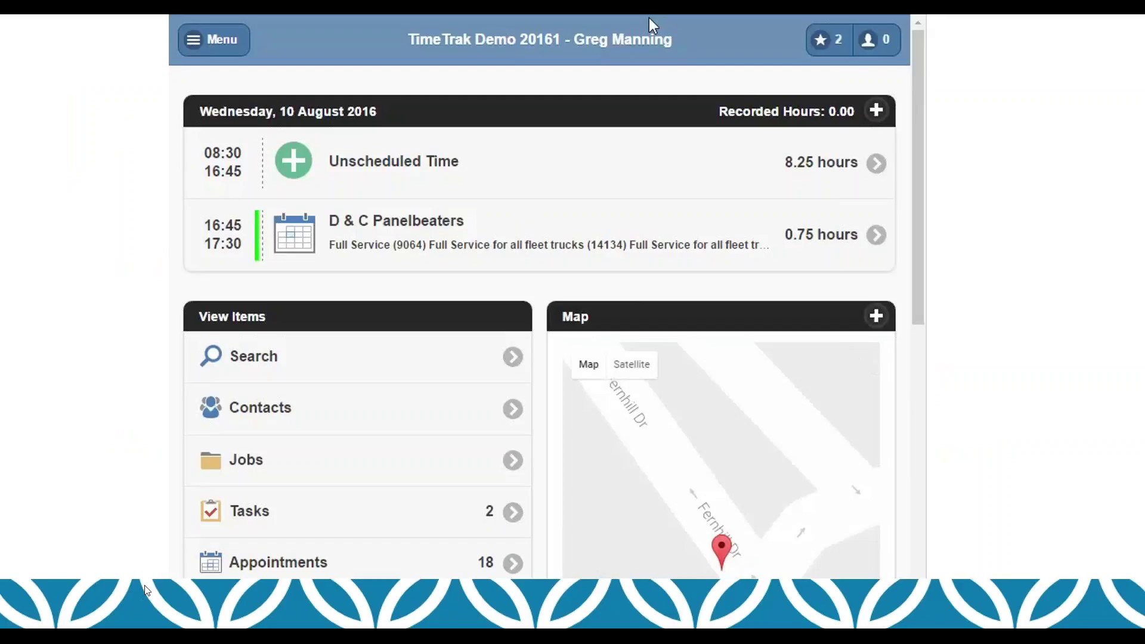
Step: Play the mobile demo and add a work group named 'Mondays Team' in Manage Work Groups
{"action": "mouse_move", "coordinate": [190, 557]}
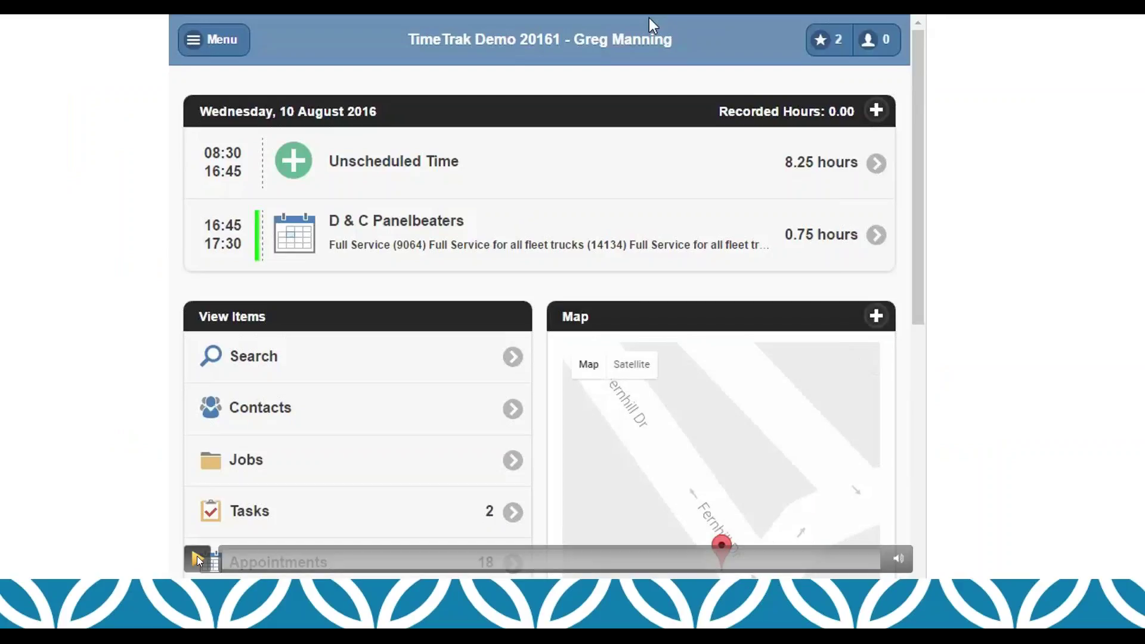
{"action": "left_click", "coordinate": [197, 559]}
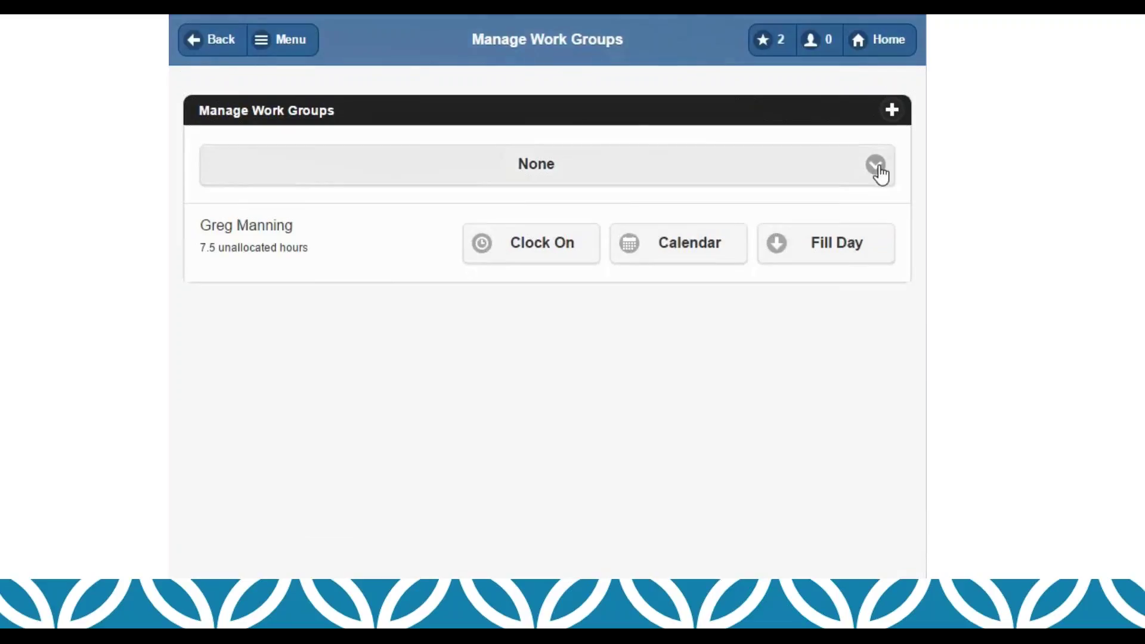
{"action": "left_click", "coordinate": [879, 168]}
{"action": "left_click", "coordinate": [877, 170]}
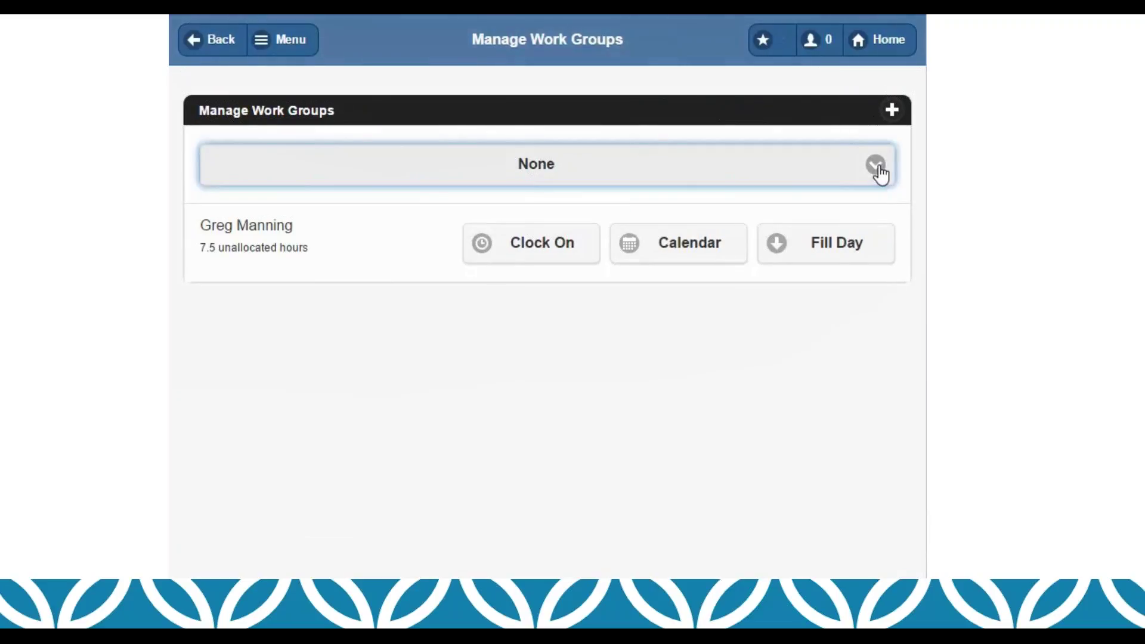
{"action": "left_click", "coordinate": [895, 119]}
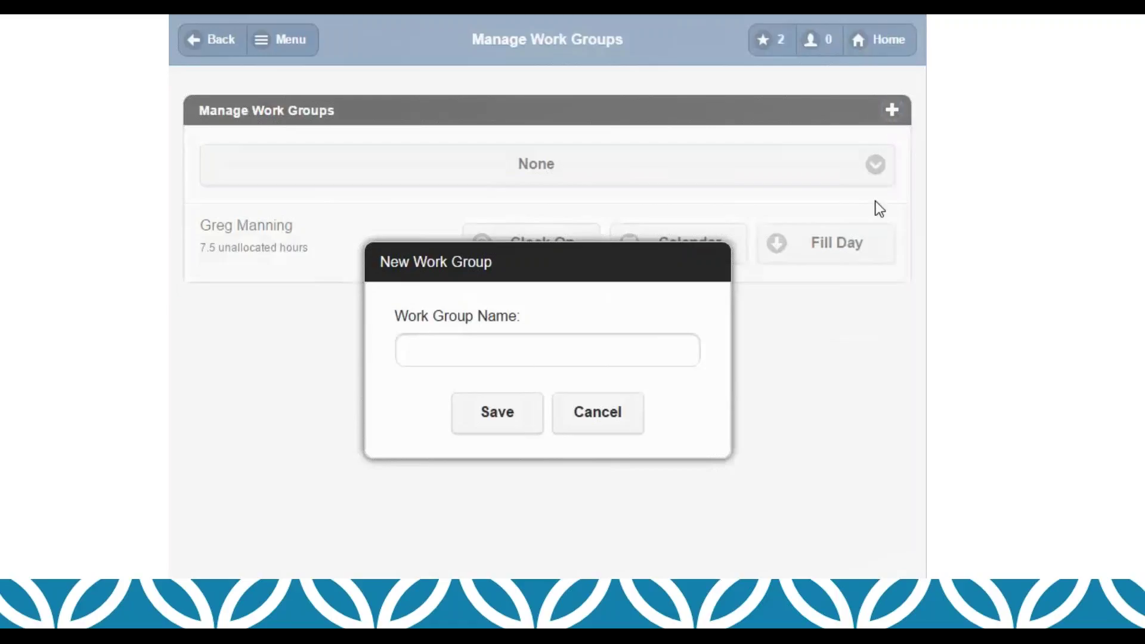
{"action": "left_click", "coordinate": [461, 350]}
{"action": "type", "text": "Mondays Team"}
{"action": "left_click", "coordinate": [482, 416]}
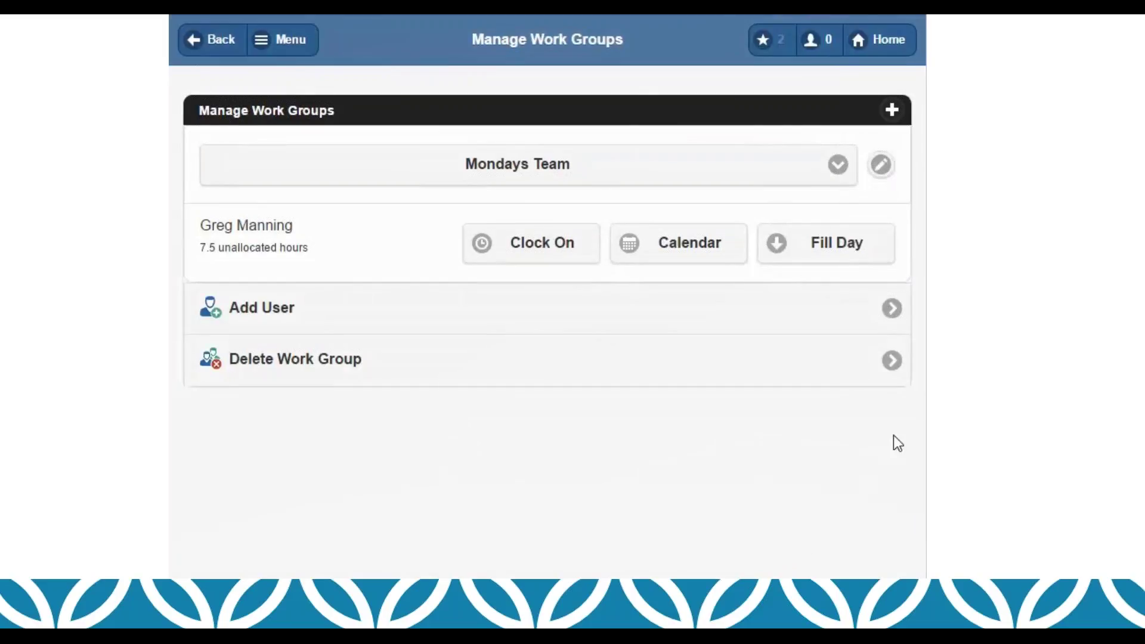
Step: Add two colleagues from the Select Users list to Mondays Team
{"action": "left_click", "coordinate": [892, 309]}
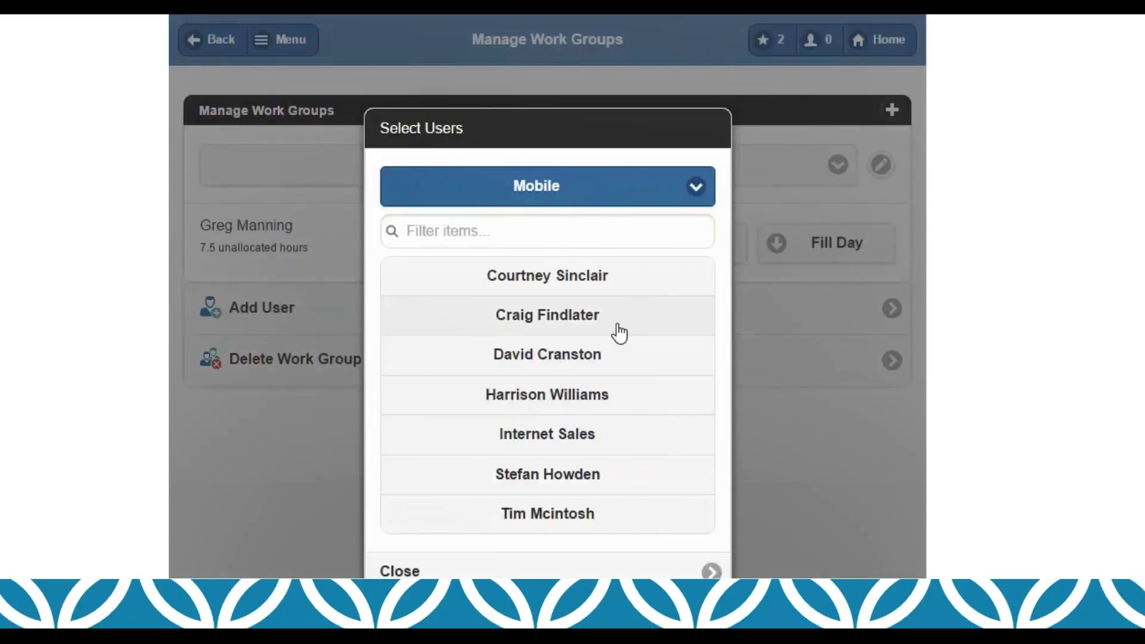
{"action": "left_click", "coordinate": [605, 353]}
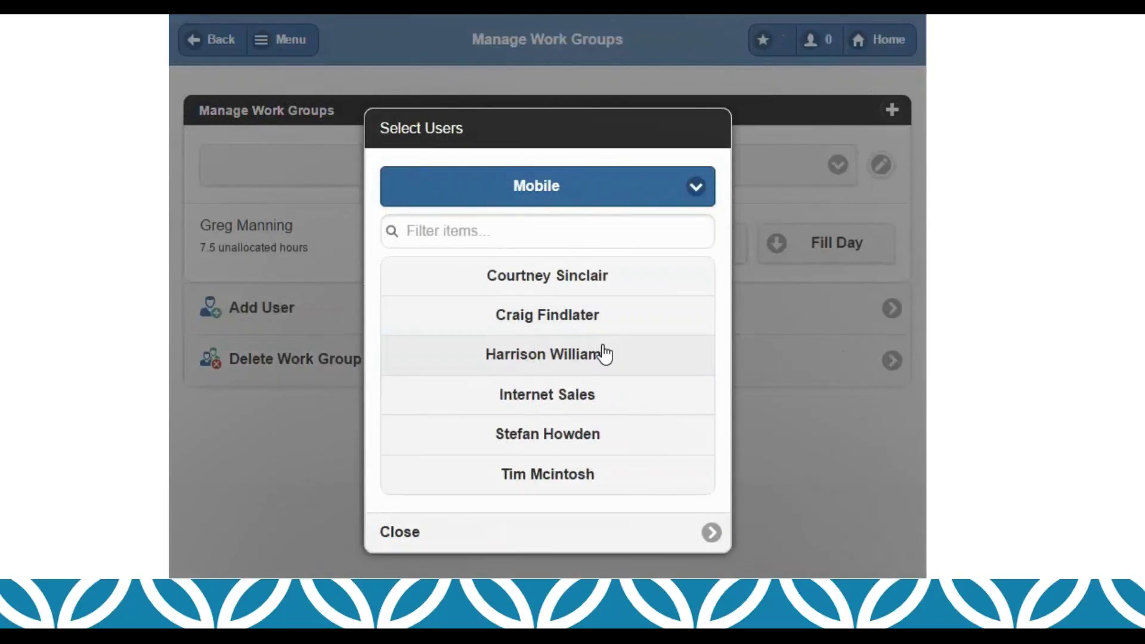
{"action": "left_click", "coordinate": [586, 491]}
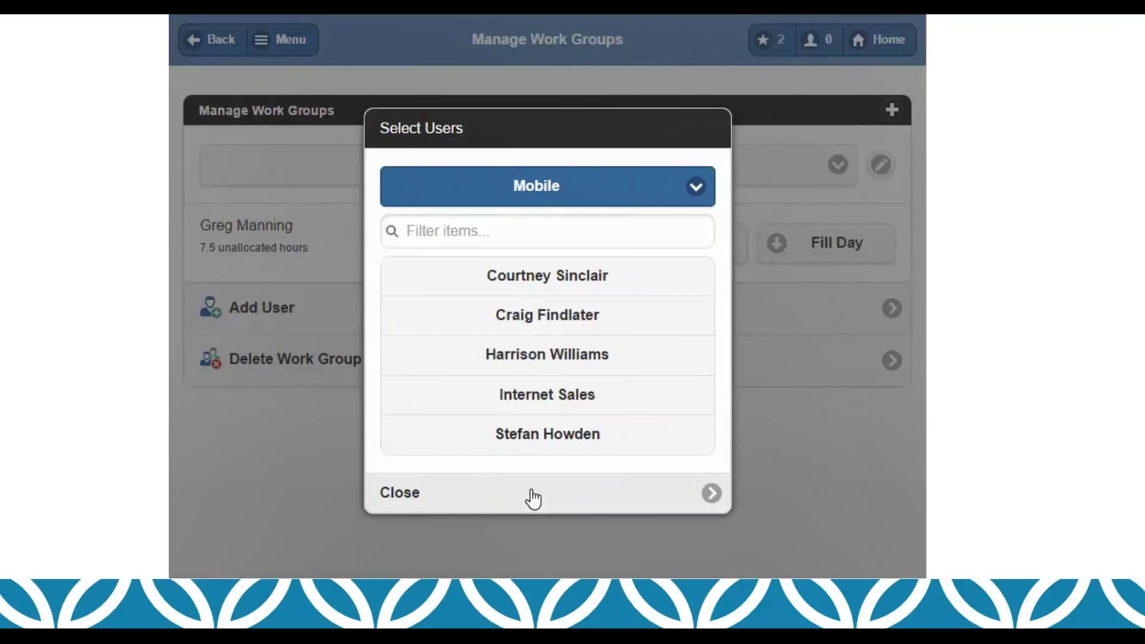
{"action": "left_click", "coordinate": [533, 499]}
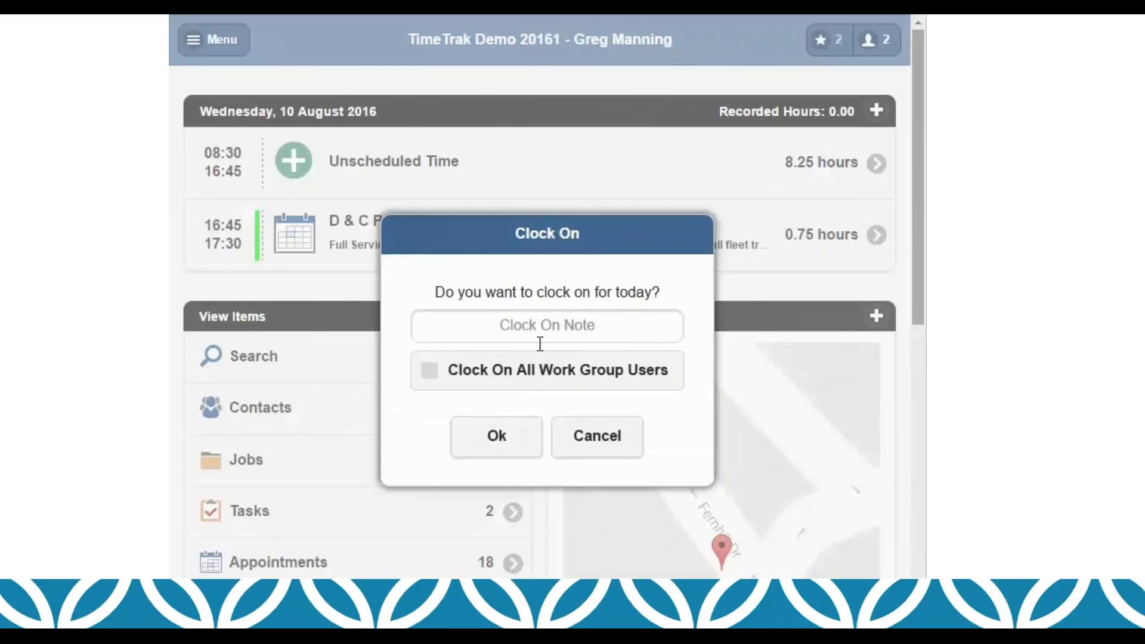
Step: Enter 'Starting Day' as the clock-on note and resume the demo video
{"action": "left_click", "coordinate": [522, 328]}
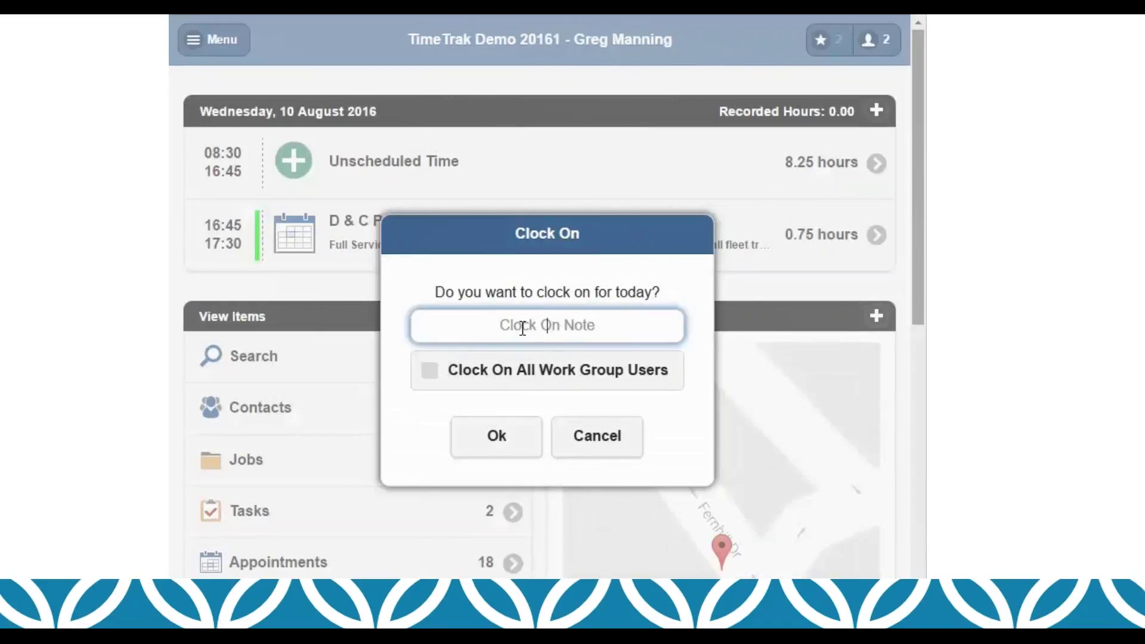
{"action": "type", "text": "Starting Day"}
{"action": "mouse_move", "coordinate": [192, 558]}
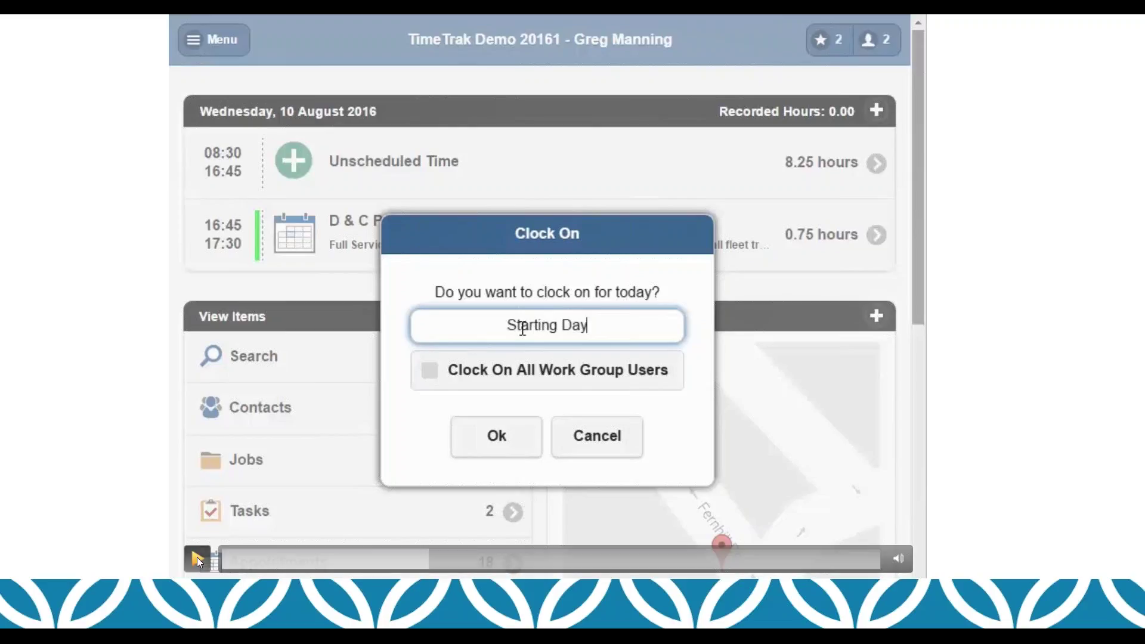
{"action": "left_click", "coordinate": [197, 557]}
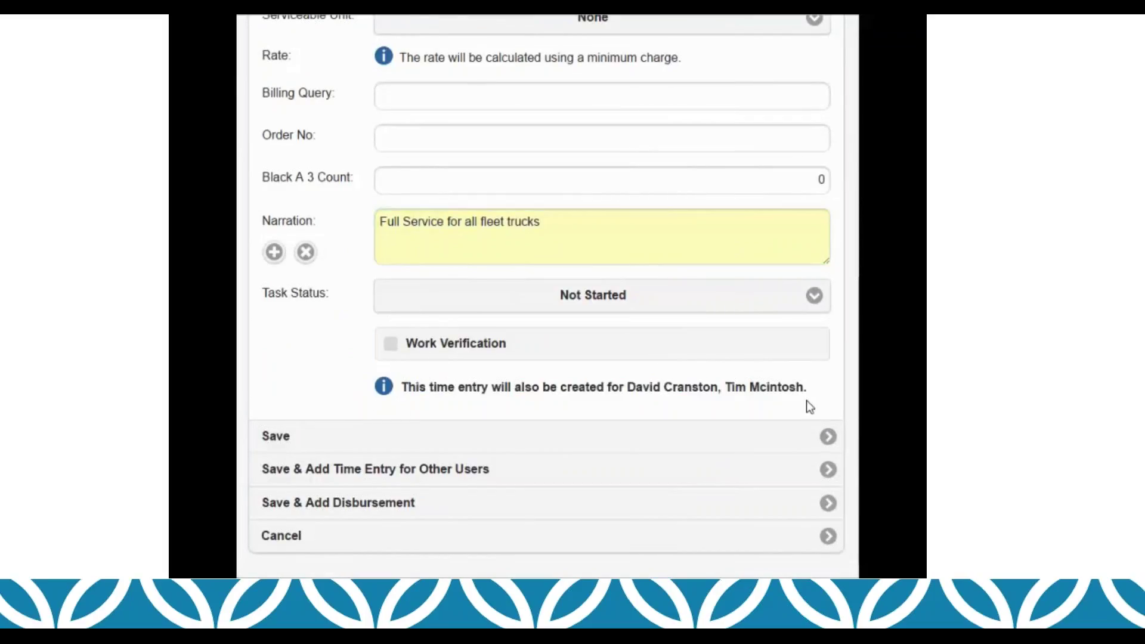
Step: Save the Full Service entry using Save & Add Time Entry for Other Users
{"action": "left_click", "coordinate": [823, 473]}
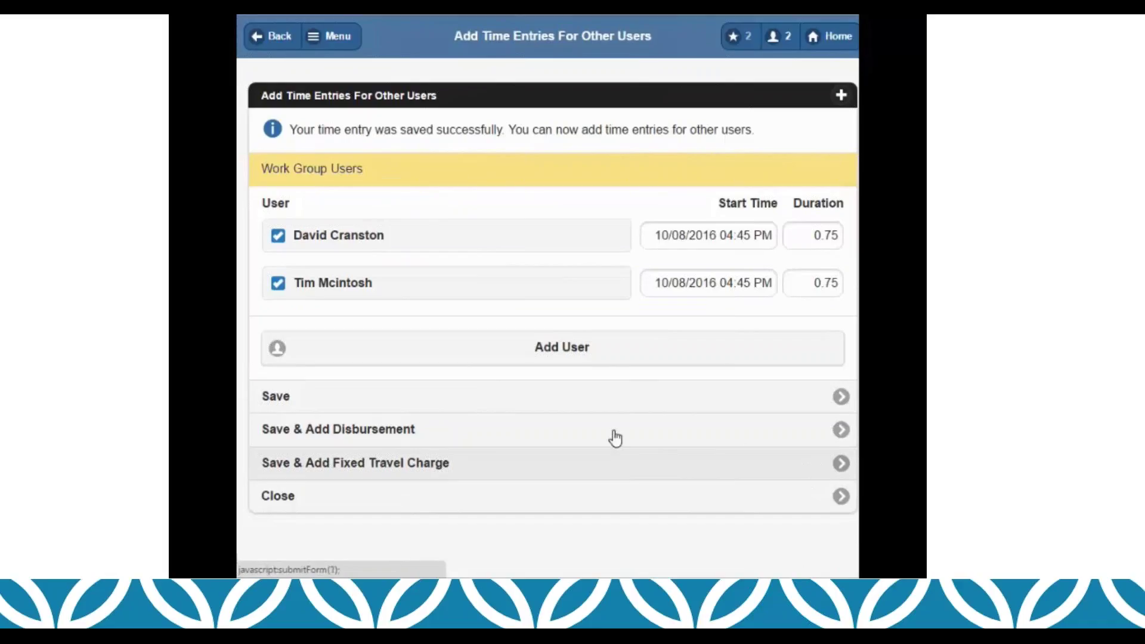
Step: Add one user from outside the work group under Other Users
{"action": "left_click_drag", "start_coordinate": [263, 169], "coordinate": [389, 179]}
{"action": "left_click", "coordinate": [399, 182]}
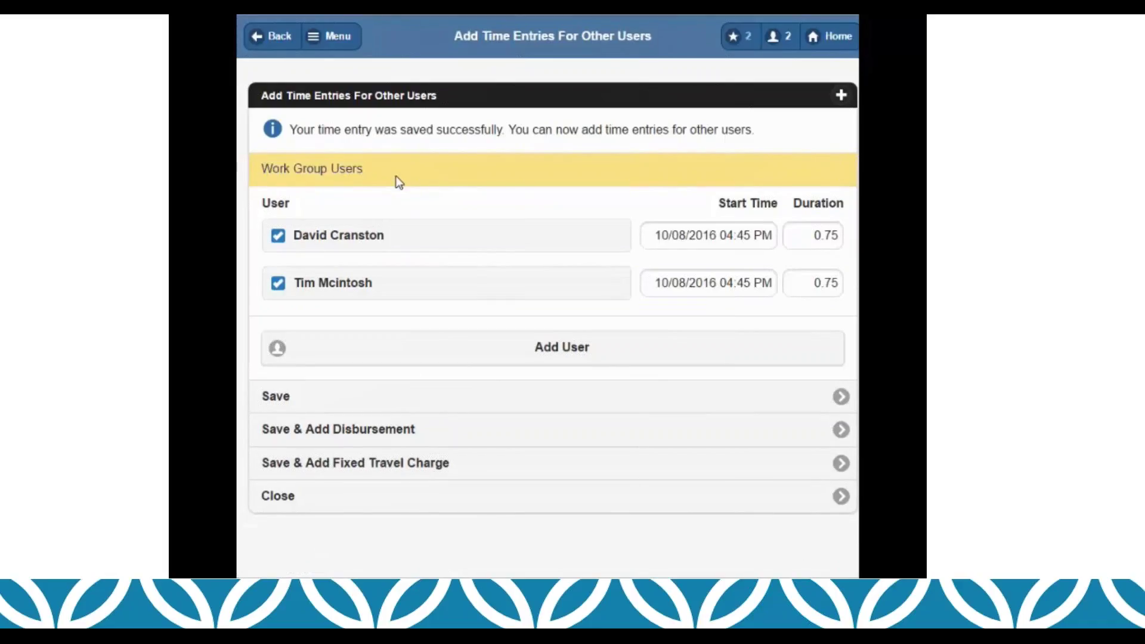
{"action": "left_click", "coordinate": [381, 352]}
{"action": "left_click", "coordinate": [504, 334]}
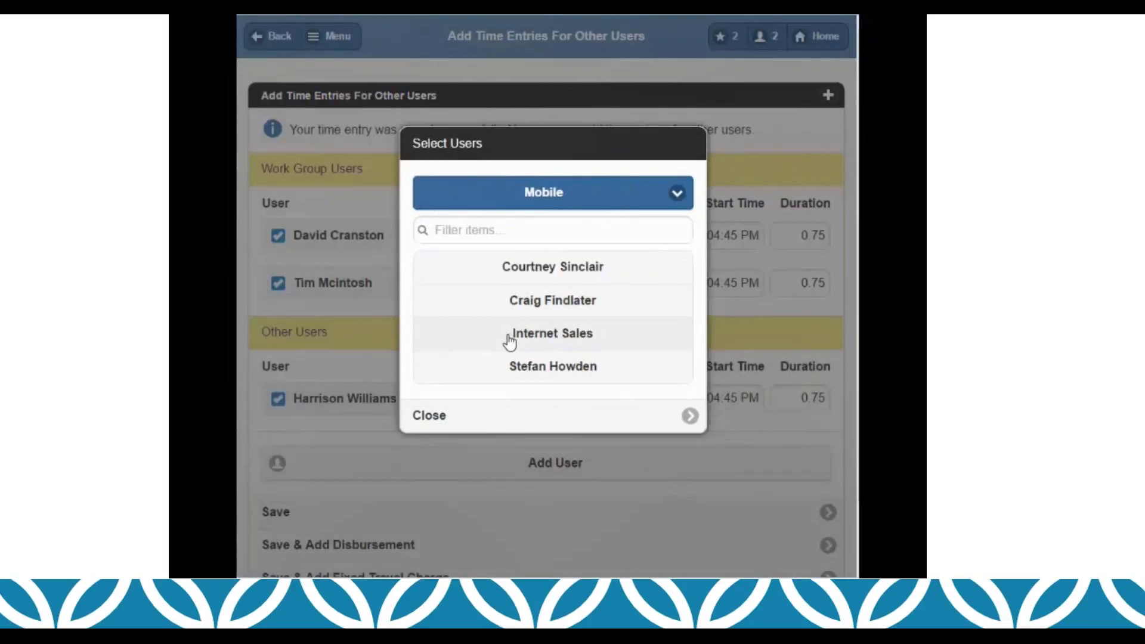
{"action": "left_click", "coordinate": [590, 417]}
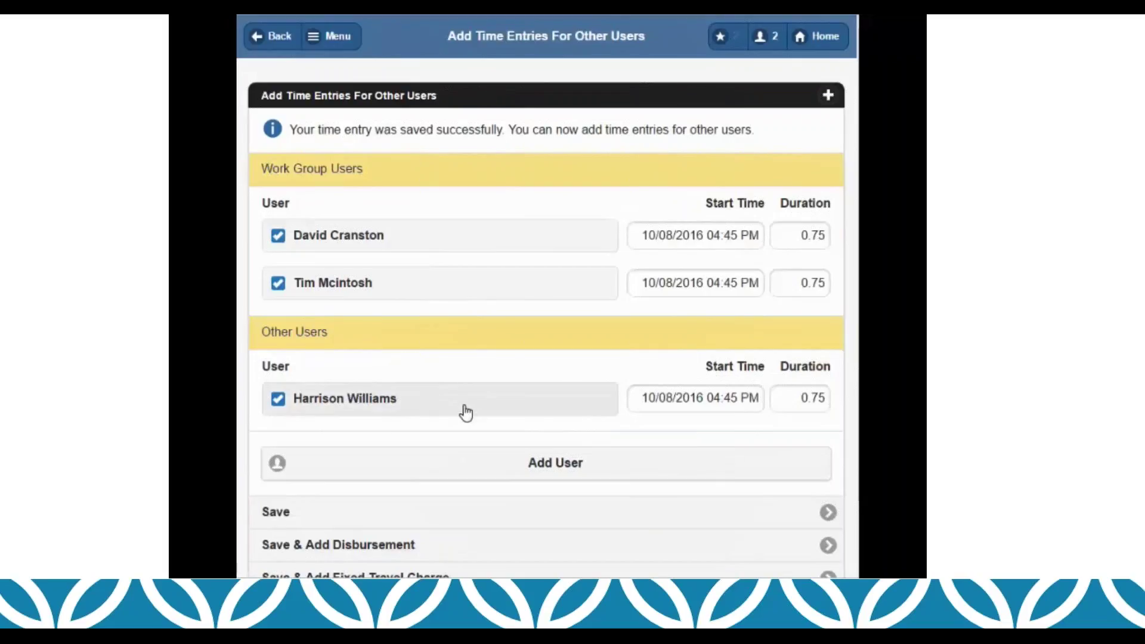
Step: Save the 0.75-hour time entries for all the listed users
{"action": "left_click_drag", "start_coordinate": [249, 326], "coordinate": [350, 335]}
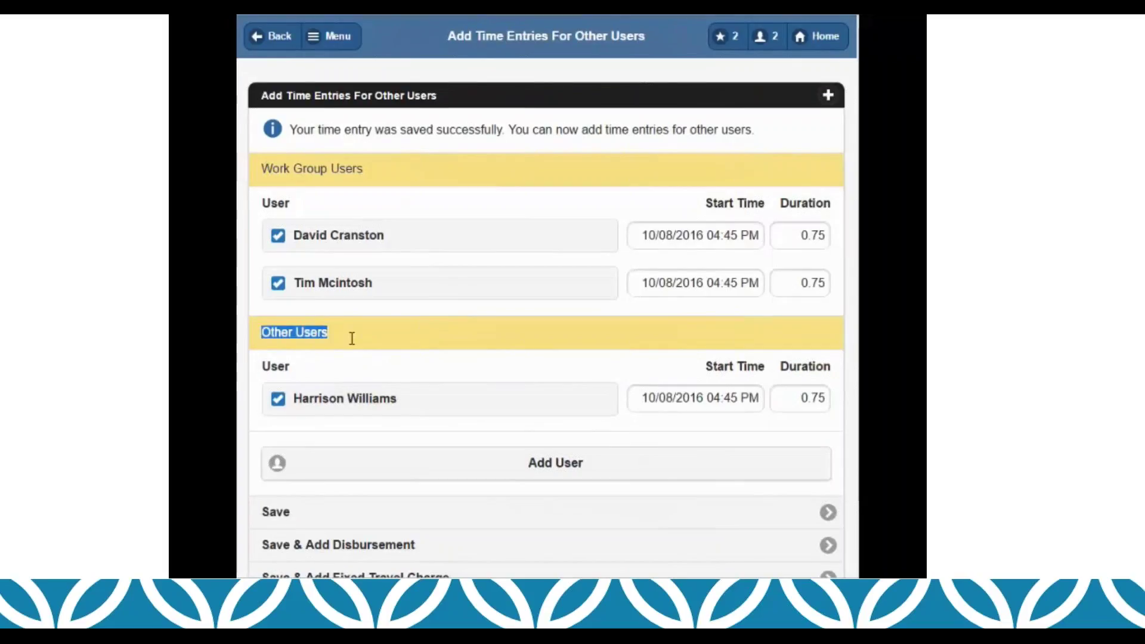
{"action": "scroll", "coordinate": [430, 353], "scroll_direction": "down", "scroll_amount": 1}
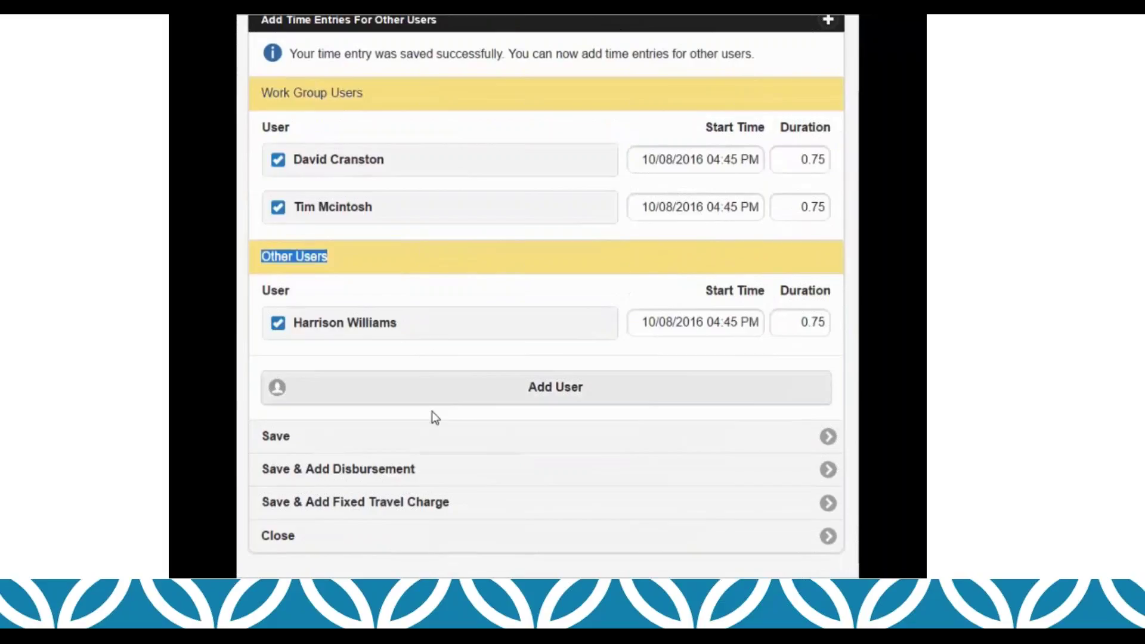
{"action": "left_click", "coordinate": [424, 433]}
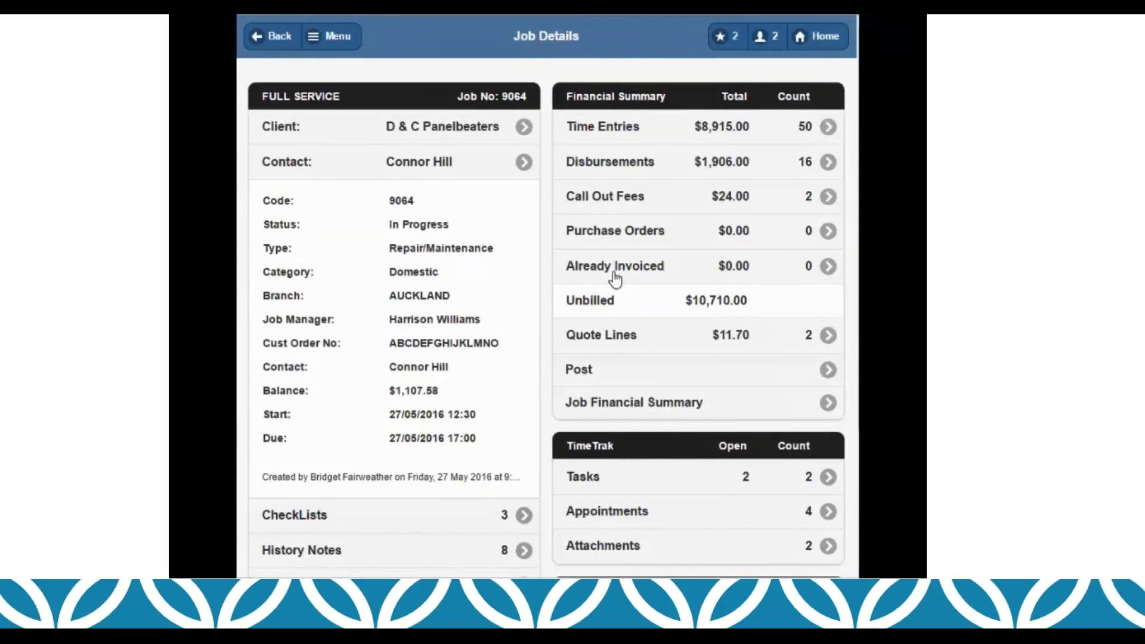
Step: View job 9064's list of 50 time entries, then go back to the Home dashboard
{"action": "left_click", "coordinate": [828, 127]}
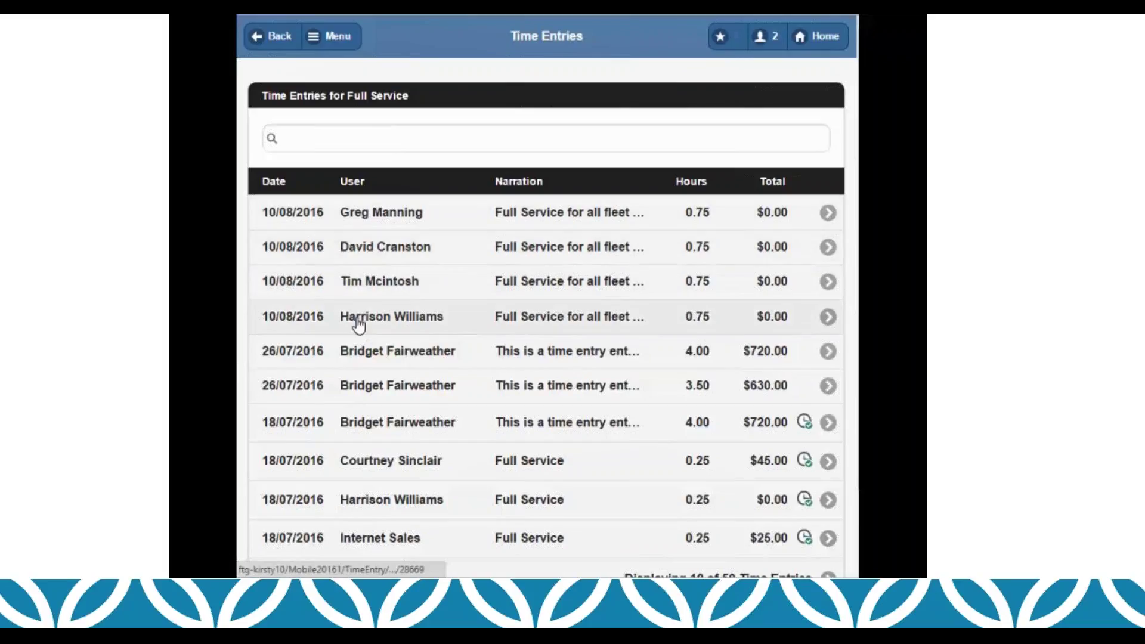
{"action": "left_click", "coordinate": [822, 37]}
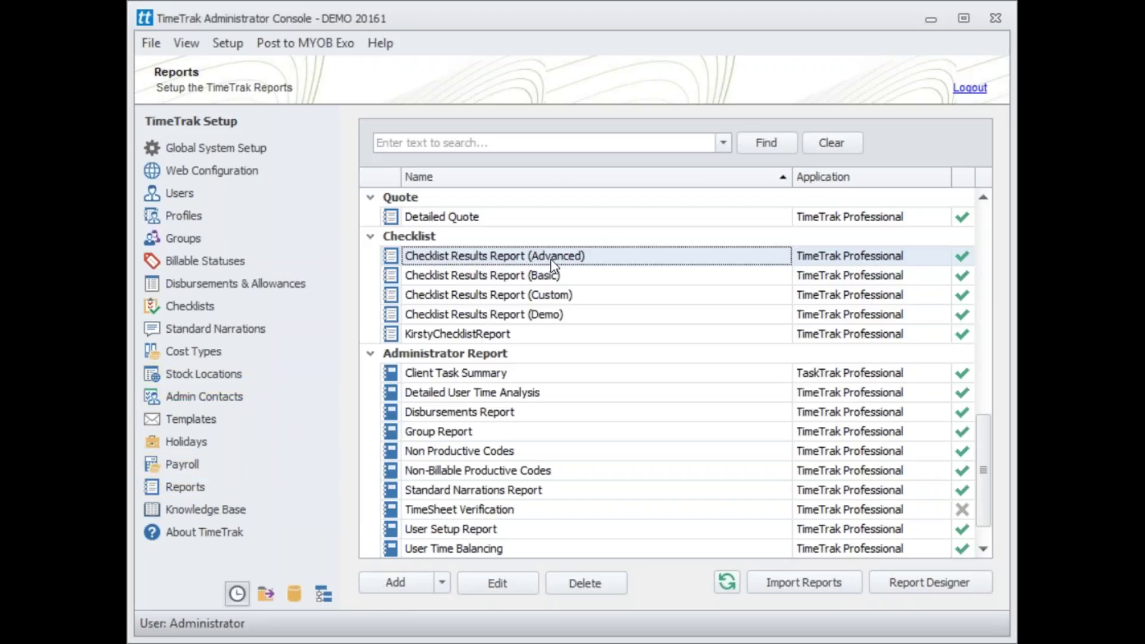
Step: Browse the Checklist Results Report variants and other reports, ending on Detailed Quote
{"action": "left_click", "coordinate": [545, 276]}
{"action": "left_click", "coordinate": [540, 294]}
{"action": "left_click", "coordinate": [535, 314]}
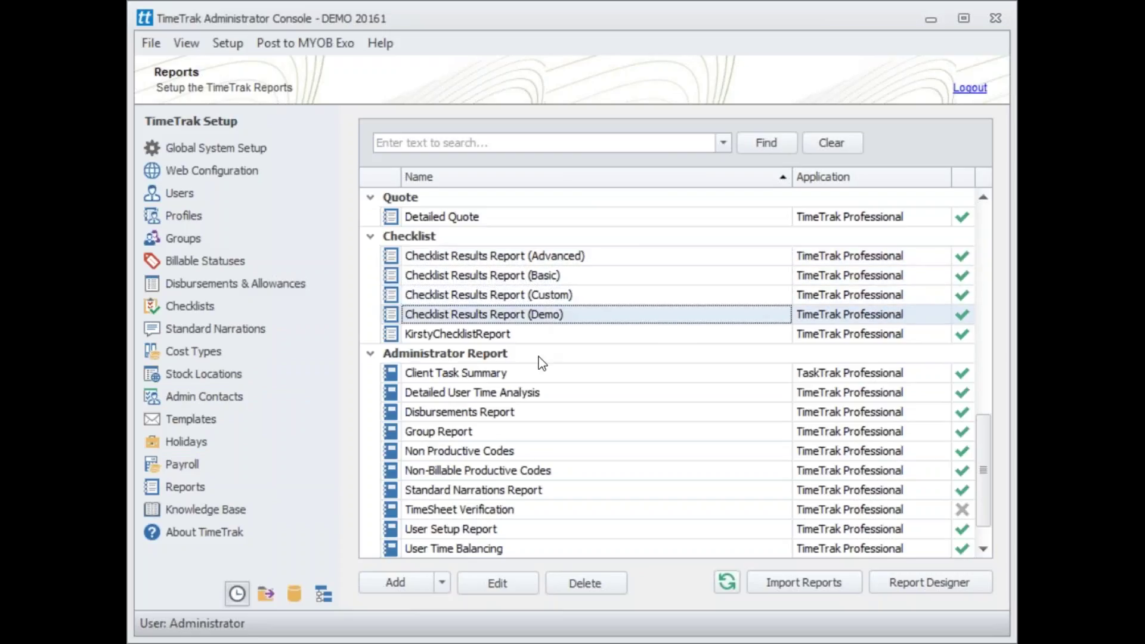
{"action": "scroll", "coordinate": [542, 363], "scroll_direction": "down", "scroll_amount": 1}
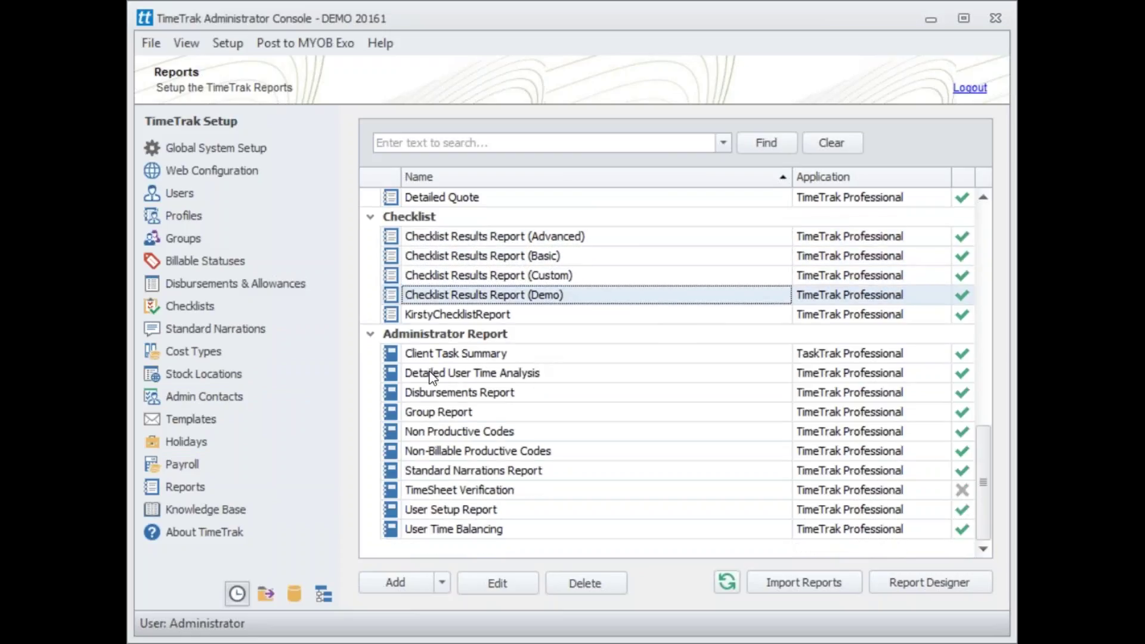
{"action": "left_click", "coordinate": [475, 380]}
{"action": "left_click", "coordinate": [476, 396]}
{"action": "left_click", "coordinate": [474, 431]}
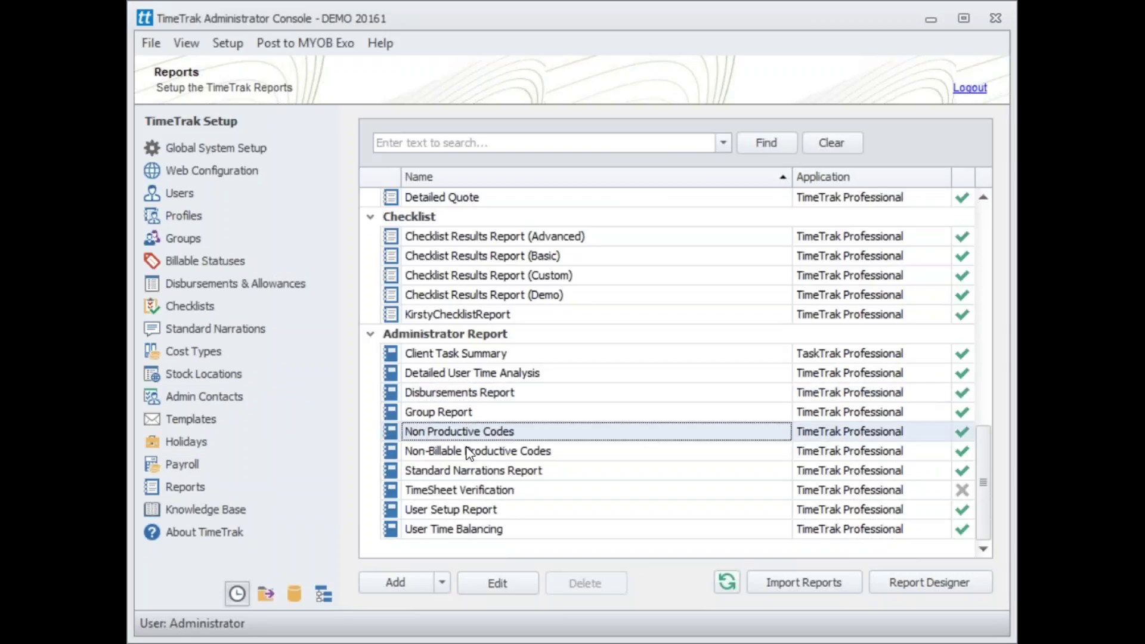
{"action": "scroll", "coordinate": [536, 470], "scroll_direction": "up", "scroll_amount": 2}
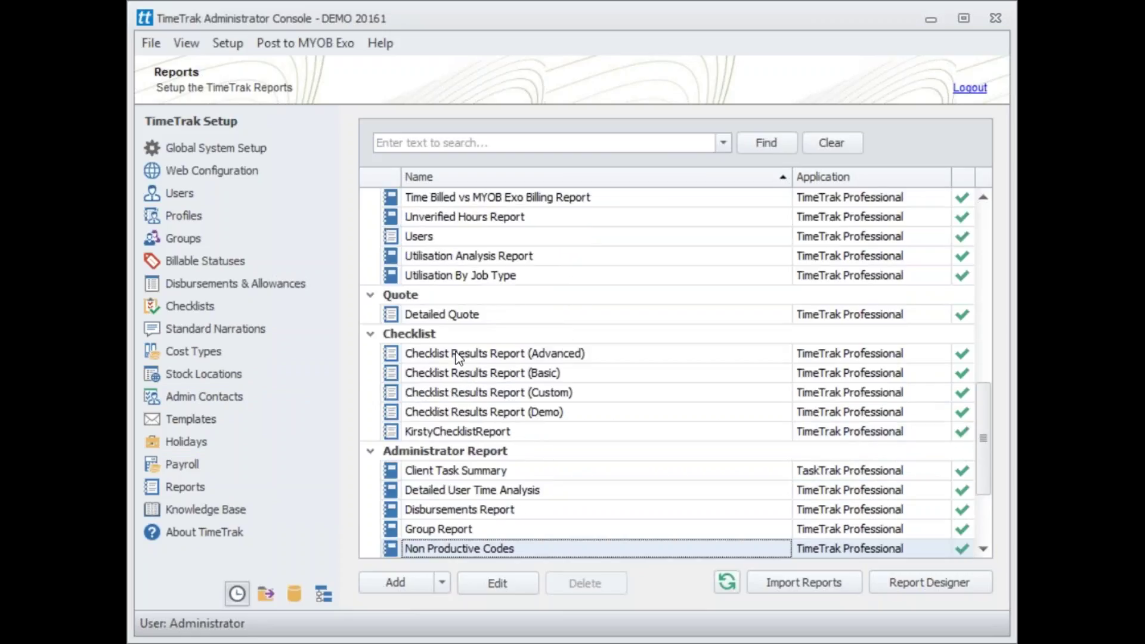
{"action": "left_click", "coordinate": [464, 316]}
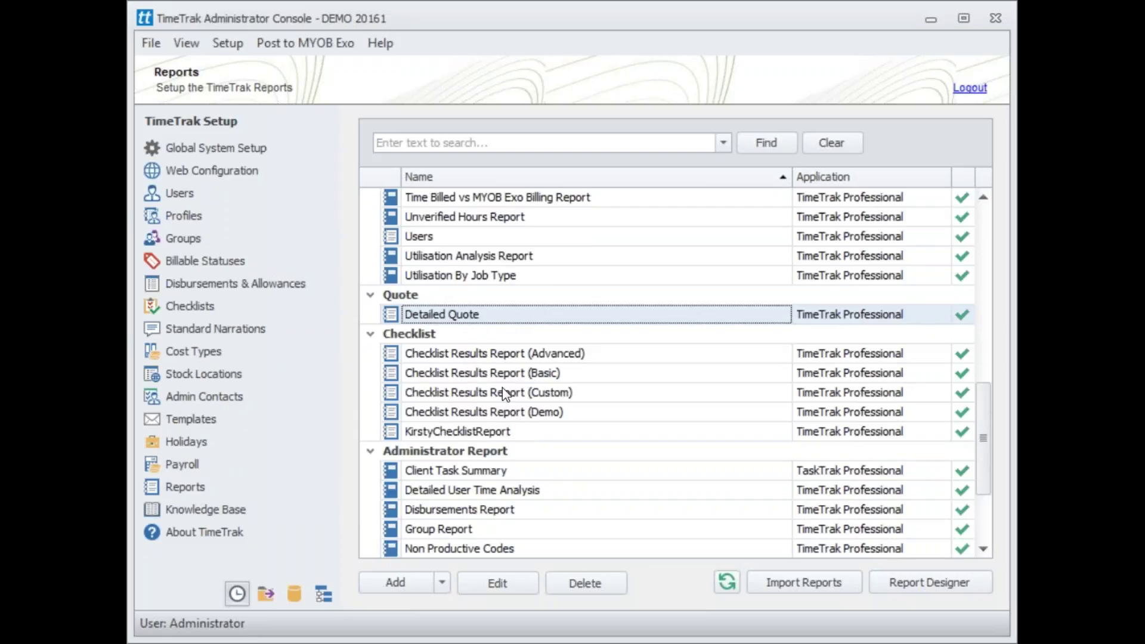
Step: Start a new report, look over the Report Type options, and cancel it
{"action": "left_click", "coordinate": [441, 585]}
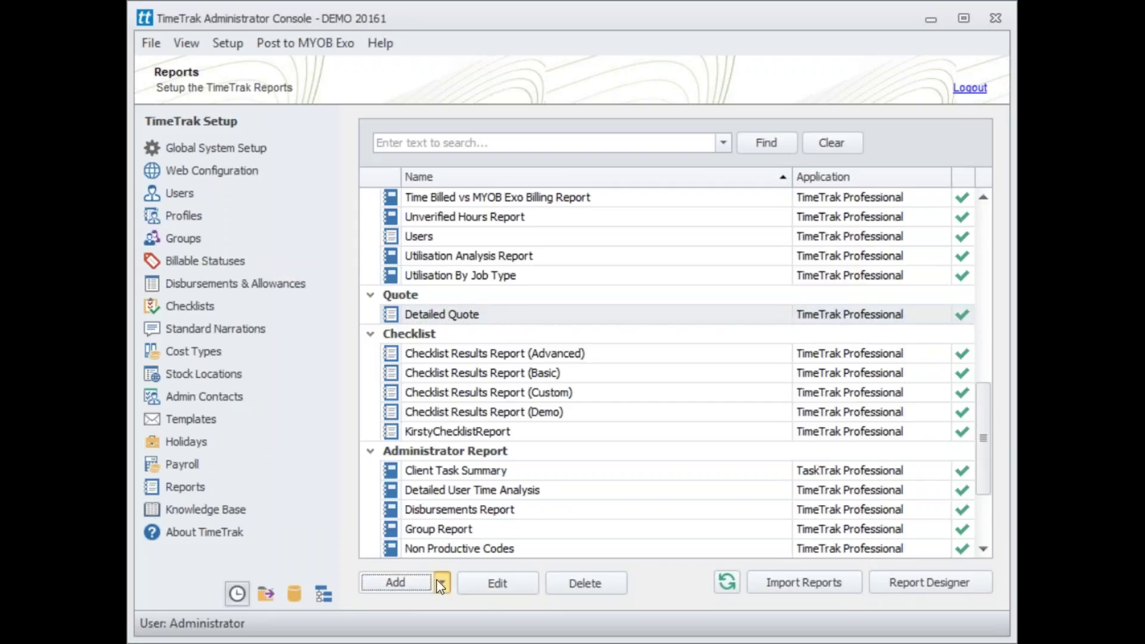
{"action": "left_click", "coordinate": [435, 599]}
{"action": "left_click", "coordinate": [476, 320]}
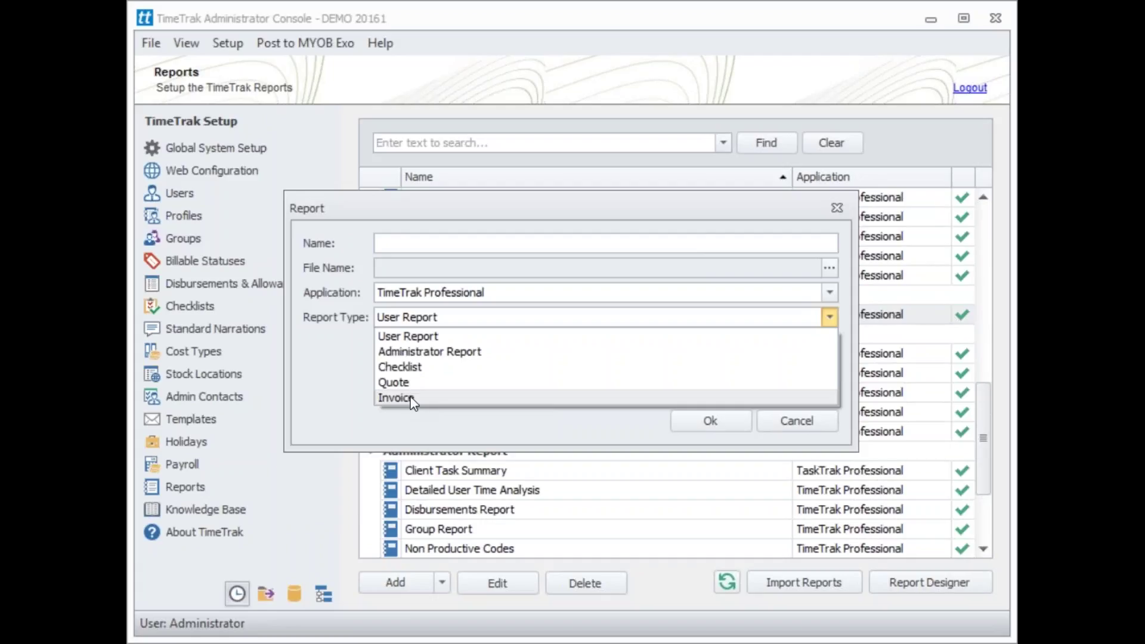
{"action": "left_click", "coordinate": [800, 422]}
{"action": "left_click", "coordinate": [801, 421]}
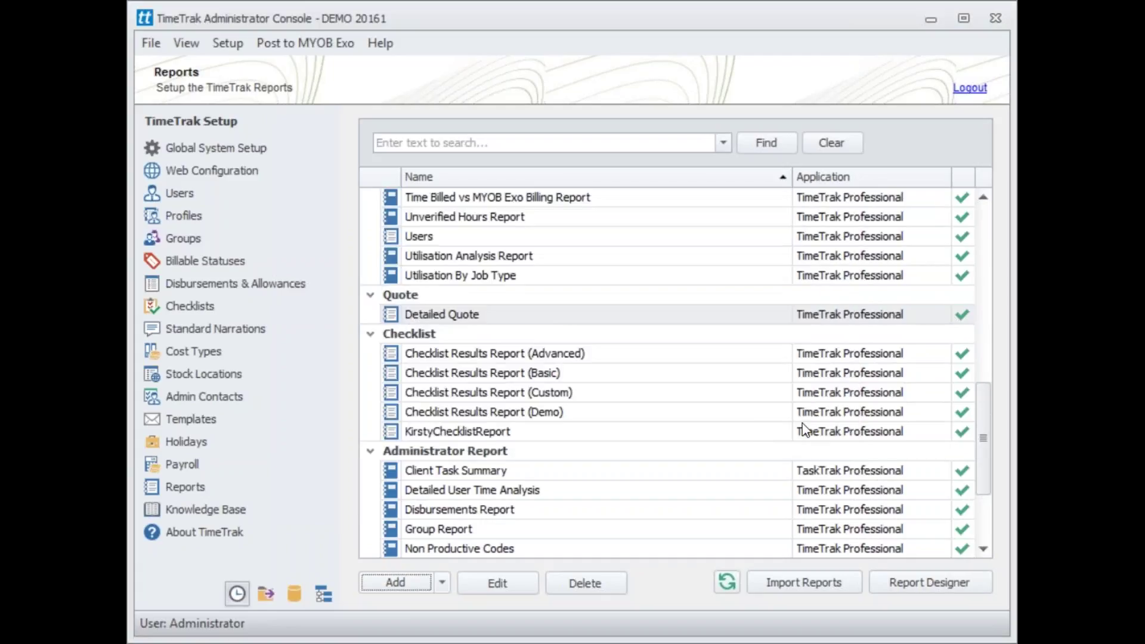
Step: Inspect the Detailed Quote actions menu, then select Checklist Results Report (Custom)
{"action": "right_click", "coordinate": [459, 317]}
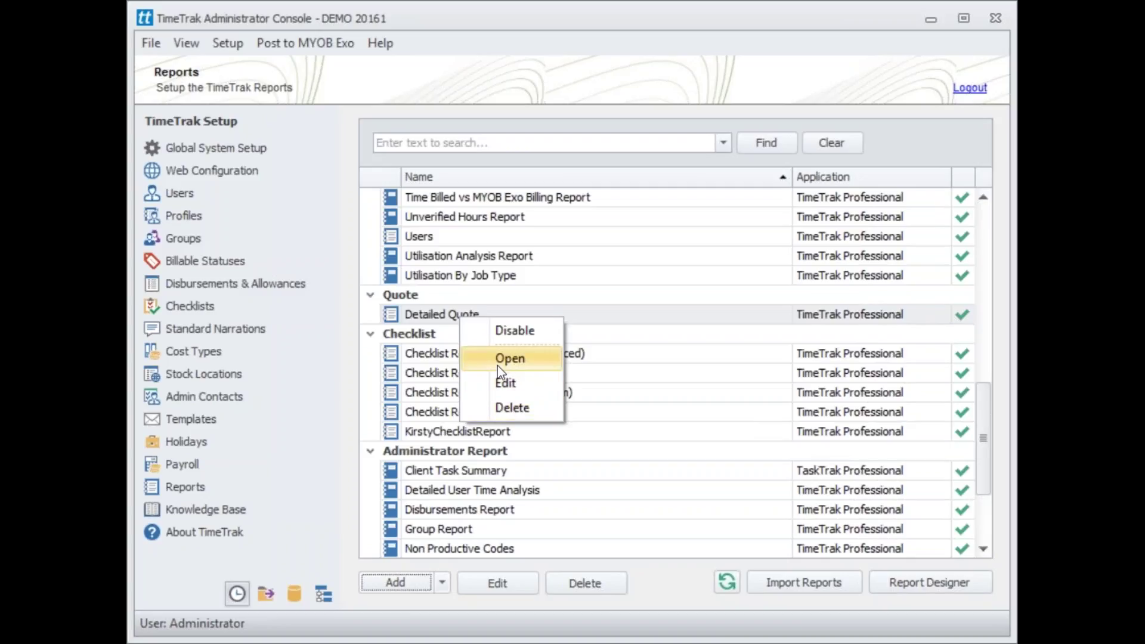
{"action": "left_click", "coordinate": [420, 358]}
{"action": "left_click", "coordinate": [457, 391]}
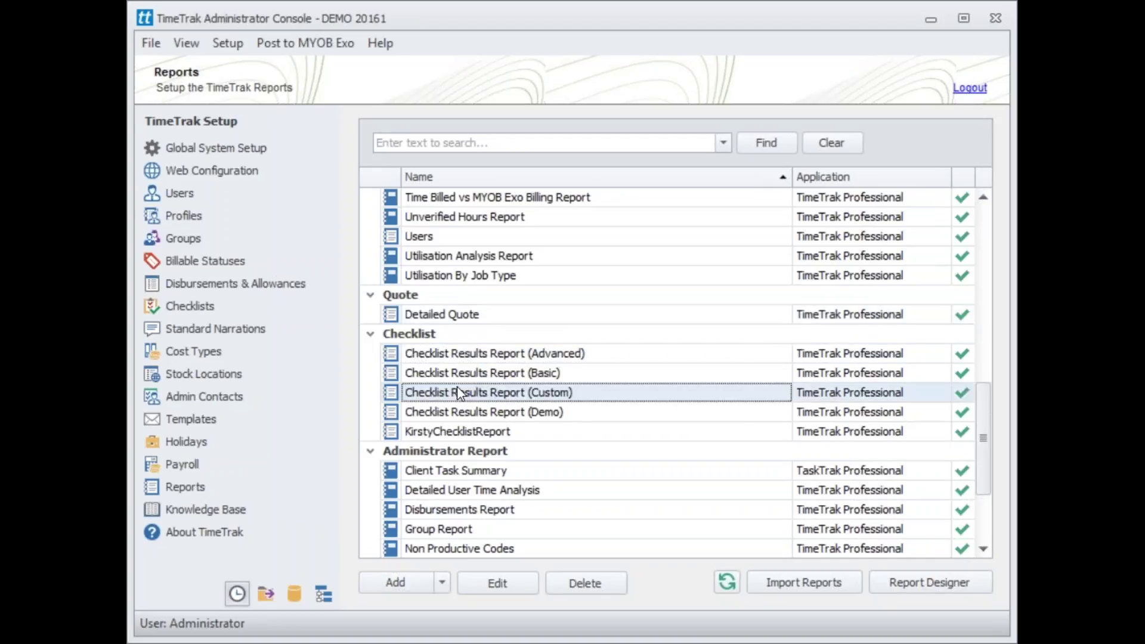
Step: Confirm FORKLIFT CHECKLIST uses Checklist Results Report (Advanced), cancel unchanged, and return to Reports
{"action": "left_click", "coordinate": [198, 306]}
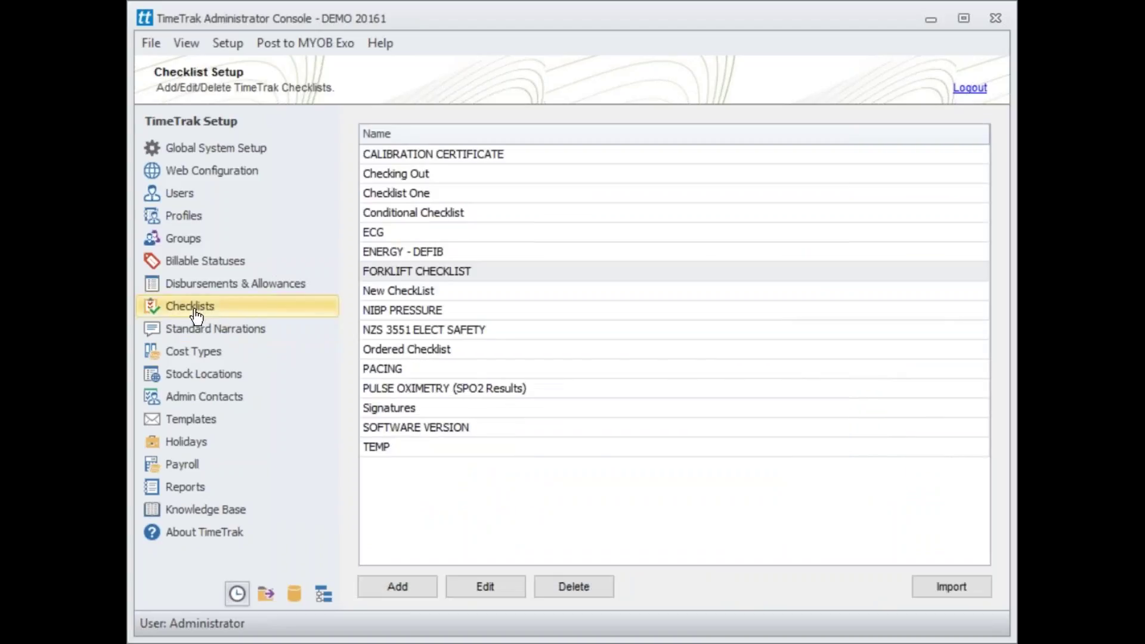
{"action": "double_click", "coordinate": [465, 274]}
{"action": "left_click", "coordinate": [483, 354]}
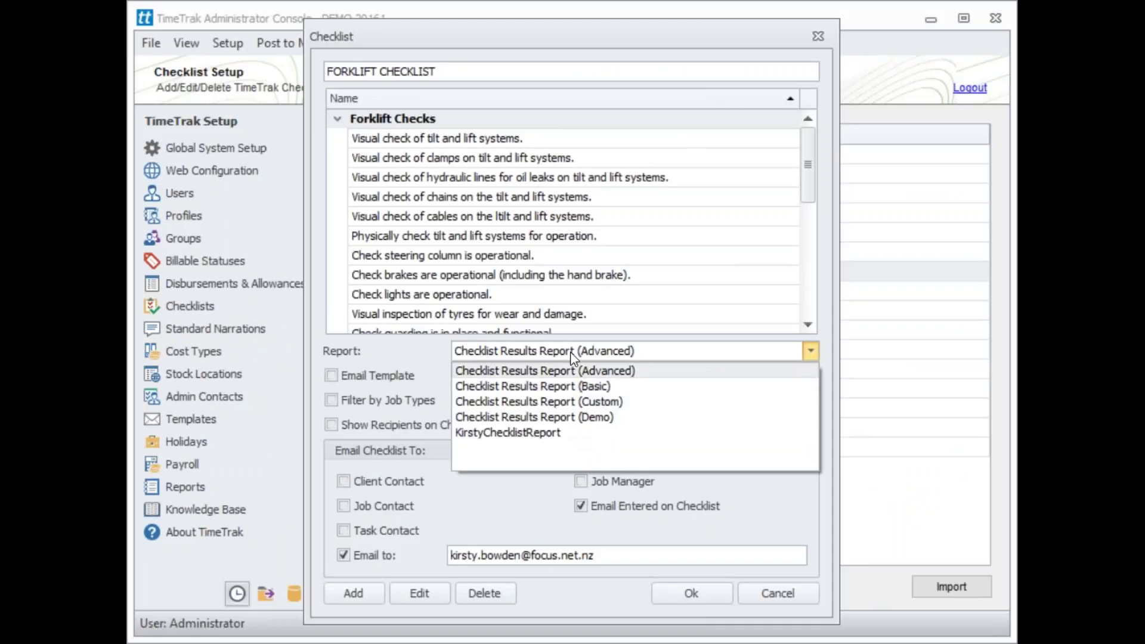
{"action": "left_click", "coordinate": [573, 370]}
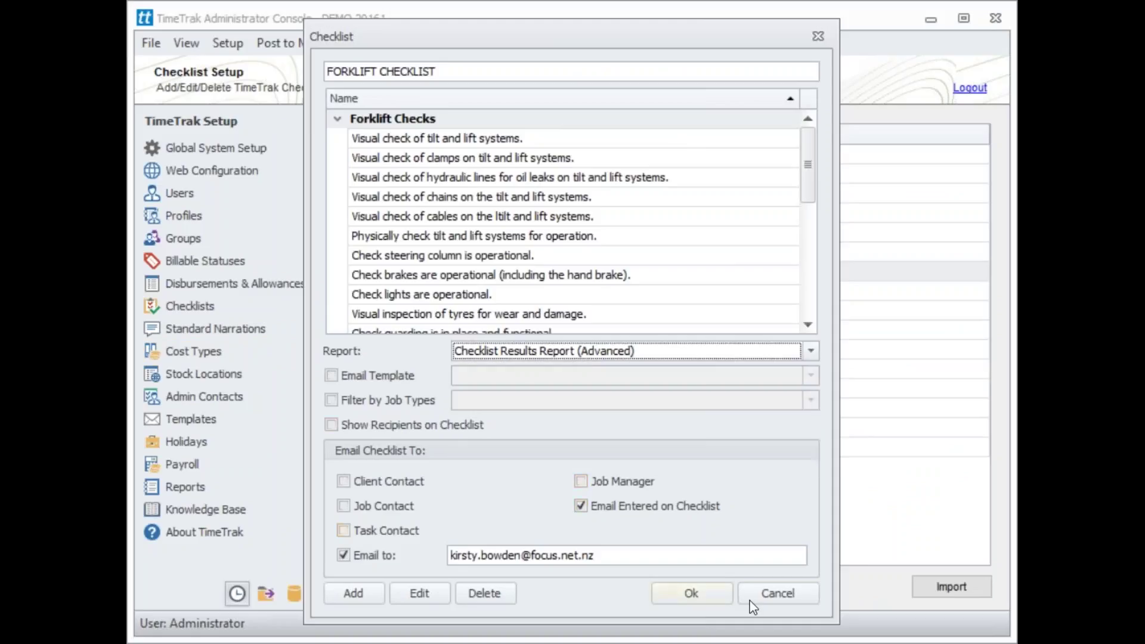
{"action": "left_click", "coordinate": [775, 594]}
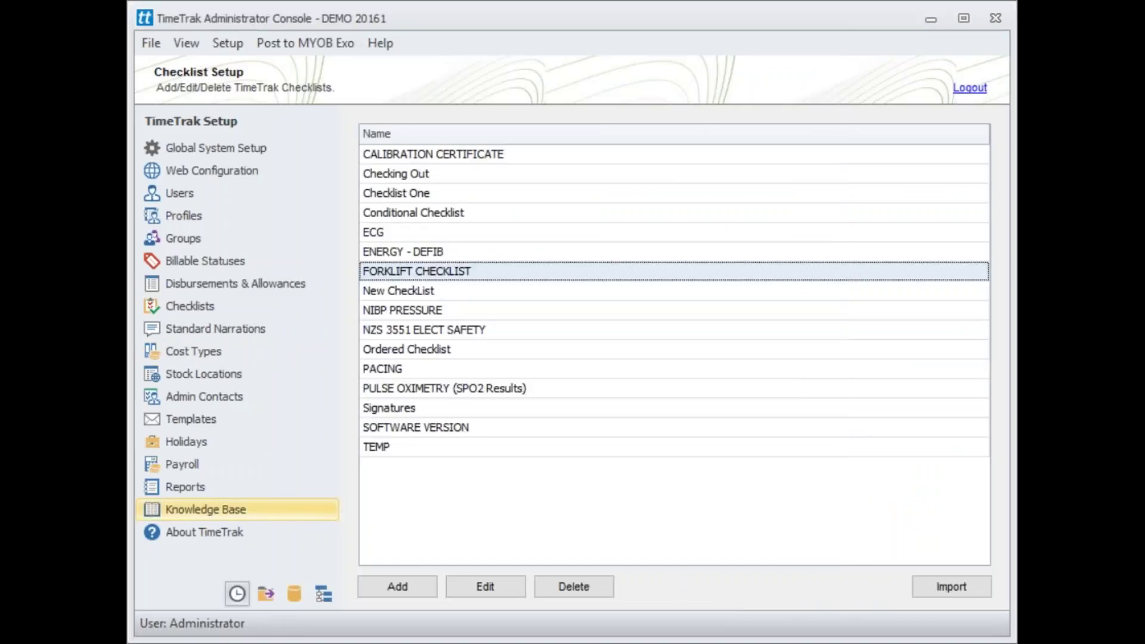
{"action": "left_click", "coordinate": [203, 486]}
Step: Leave the full-screen show back to slide 12 of 19 in Normal view
{"action": "scroll", "coordinate": [505, 444], "scroll_direction": "down", "scroll_amount": 15}
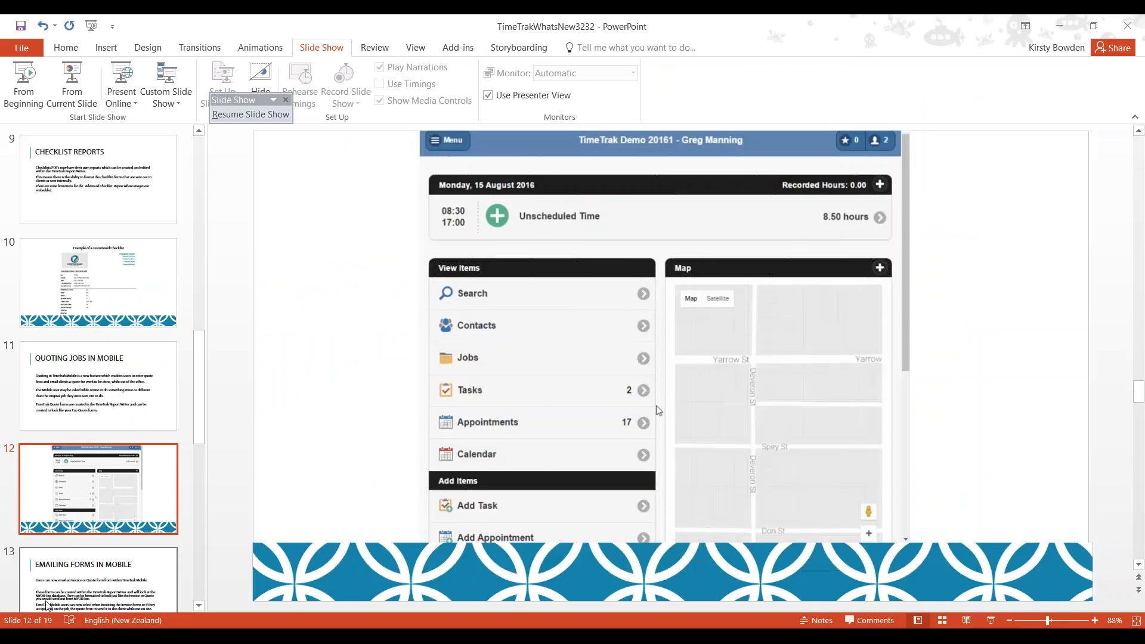
{"action": "scroll", "coordinate": [26, 607], "scroll_direction": "up", "scroll_amount": 1}
{"action": "scroll", "coordinate": [84, 95], "scroll_direction": "up", "scroll_amount": 1}
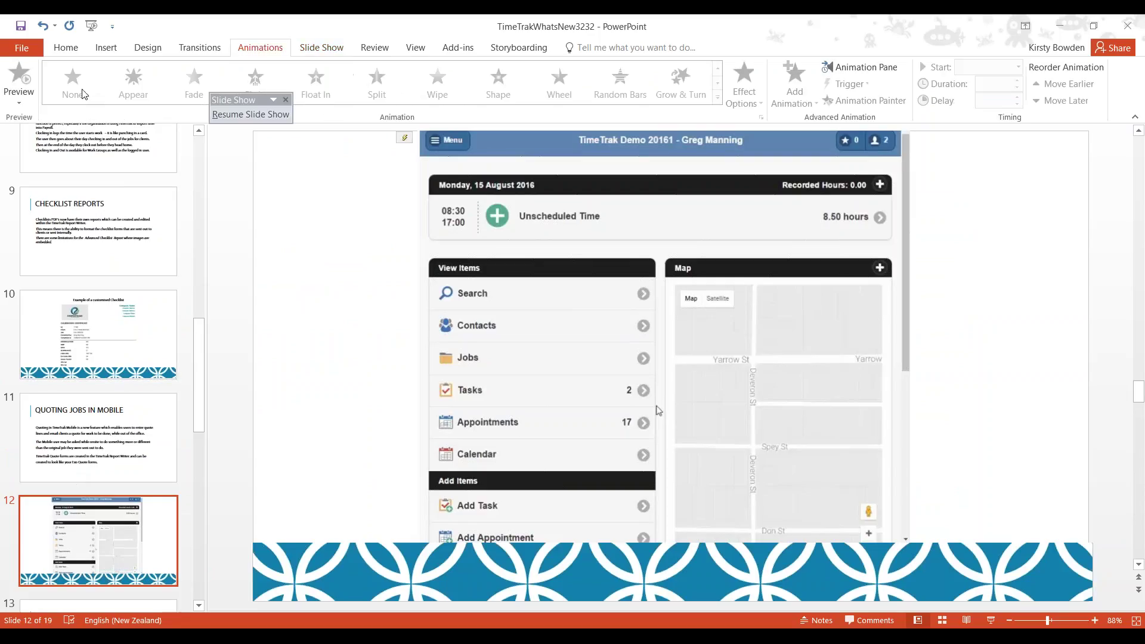
{"action": "scroll", "coordinate": [84, 94], "scroll_direction": "up", "scroll_amount": 4}
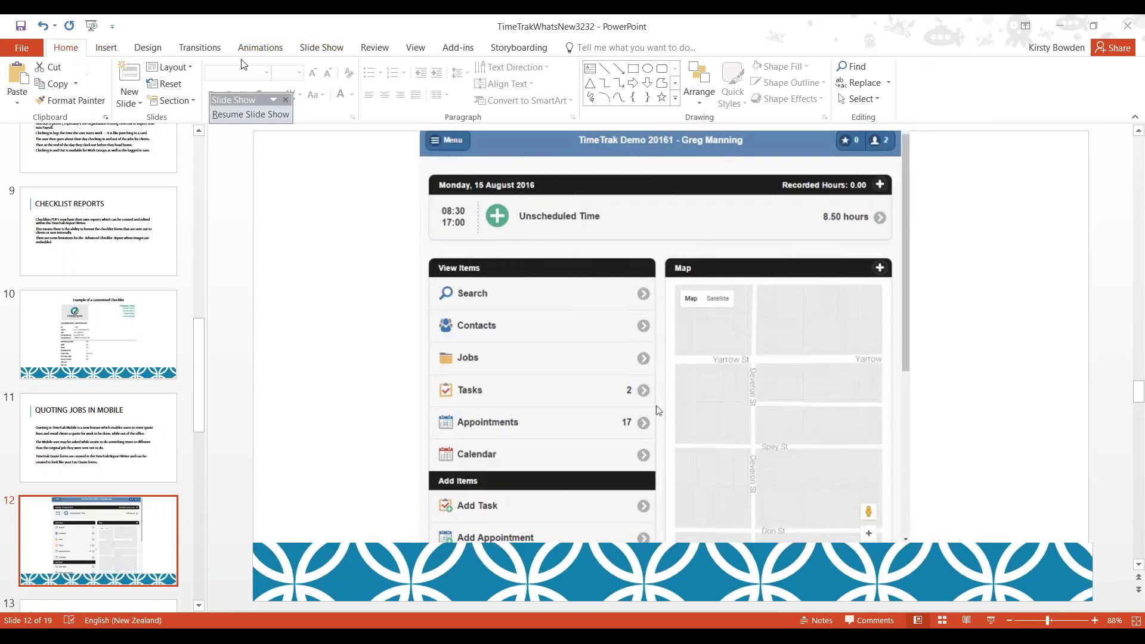
Step: Present from slide 12 to show the TimeTrak Mobile home page for 15 August 2016
{"action": "left_click", "coordinate": [326, 49]}
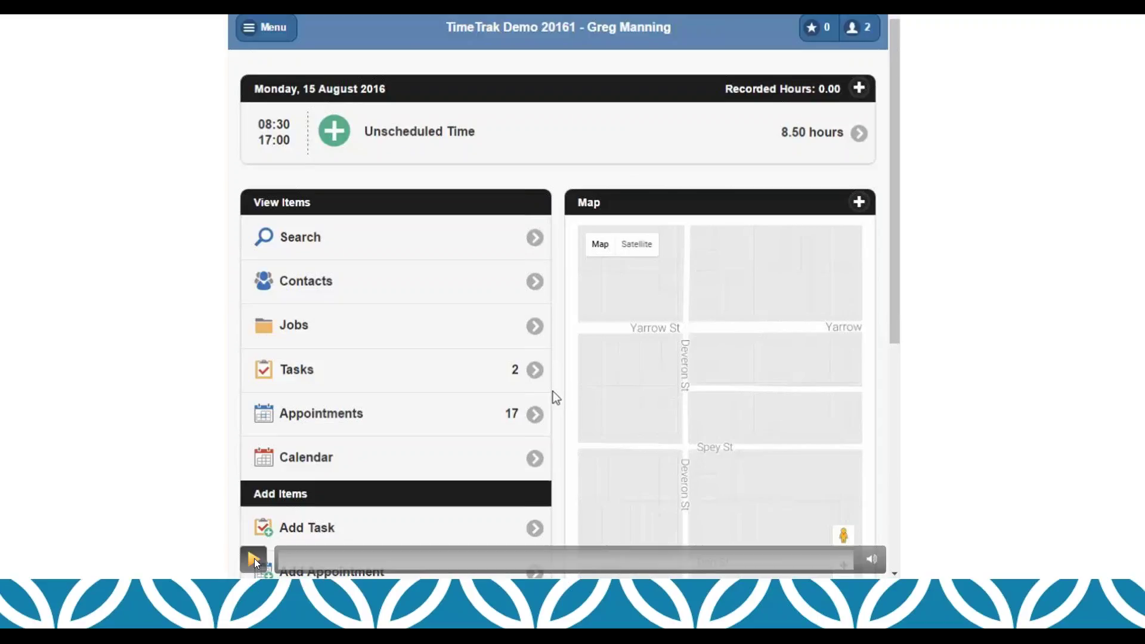
Step: Title the job Quote Work, with order number 895-908 and description 'Complete the install and set up'
{"action": "left_click", "coordinate": [254, 560]}
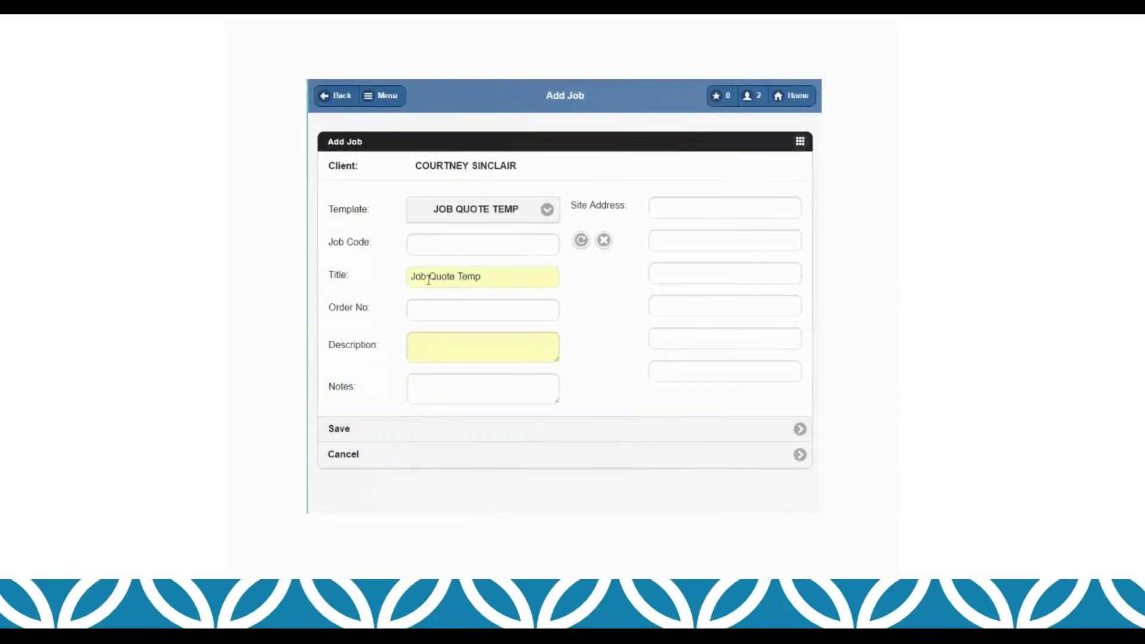
{"action": "left_click_drag", "start_coordinate": [489, 281], "coordinate": [378, 276]}
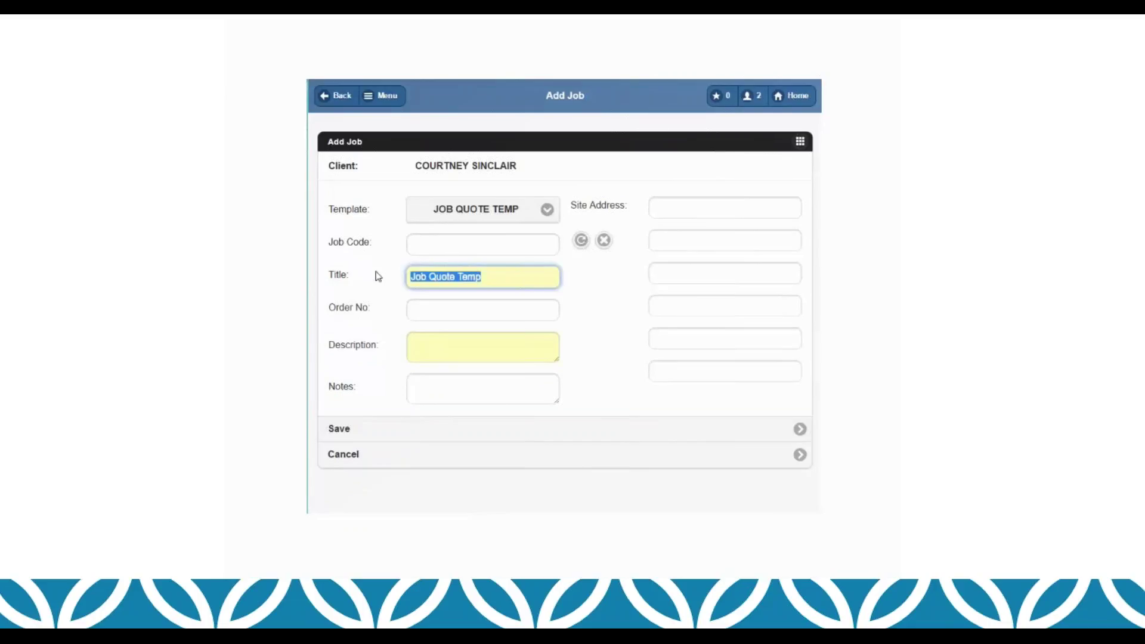
{"action": "type", "text": "Quote Work"}
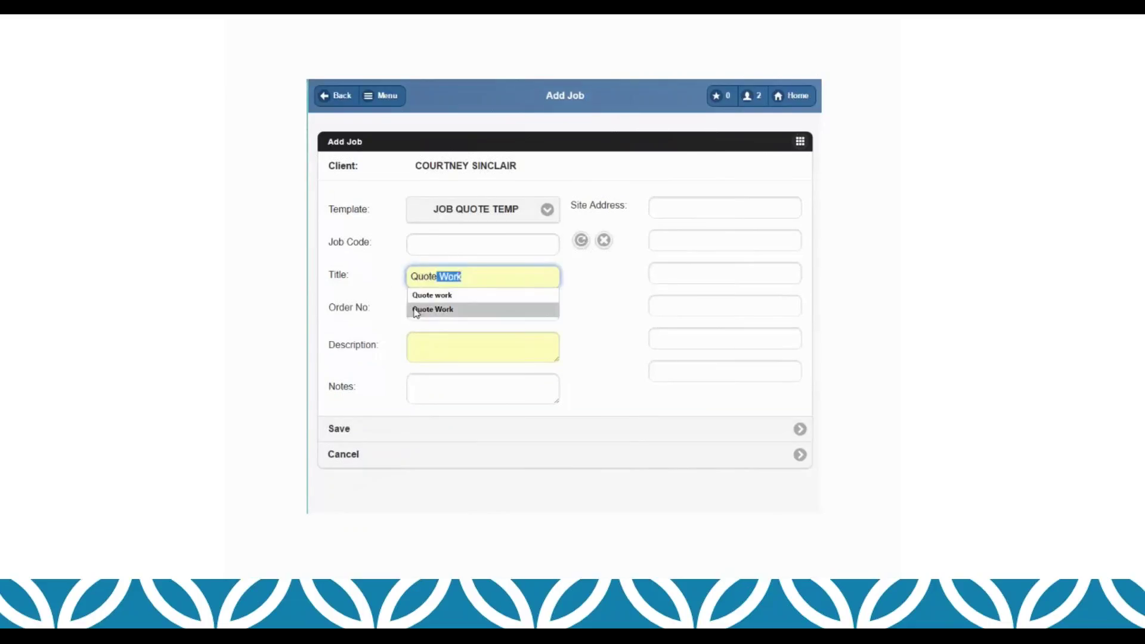
{"action": "left_click", "coordinate": [413, 309]}
{"action": "left_click", "coordinate": [415, 311]}
{"action": "type", "text": "89"}
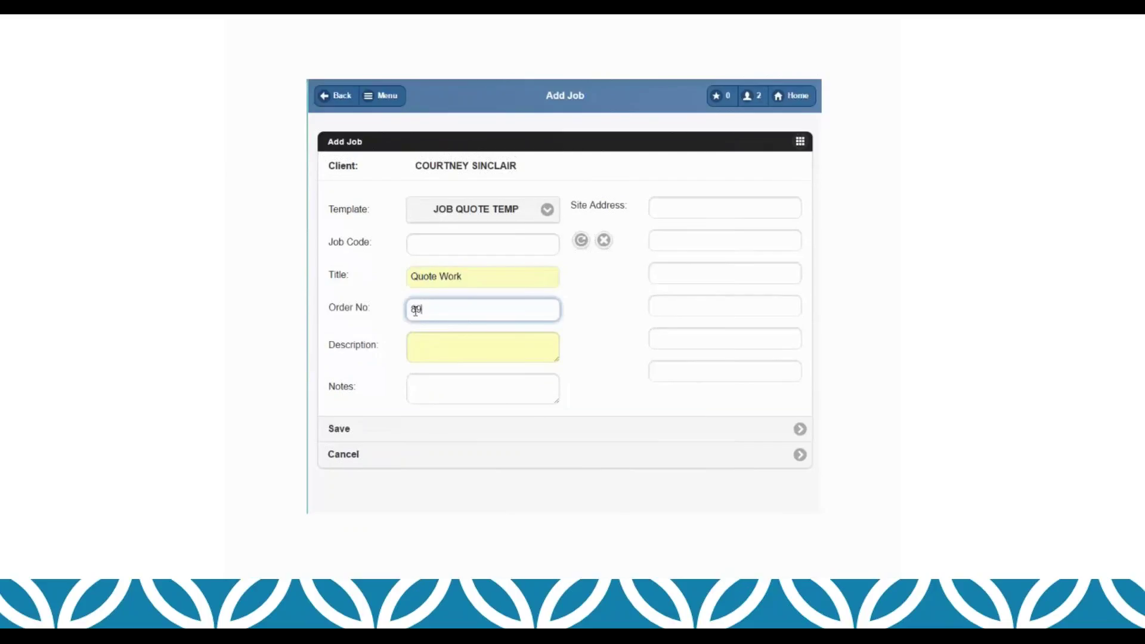
{"action": "type", "text": "5-908"}
{"action": "left_click", "coordinate": [422, 339]}
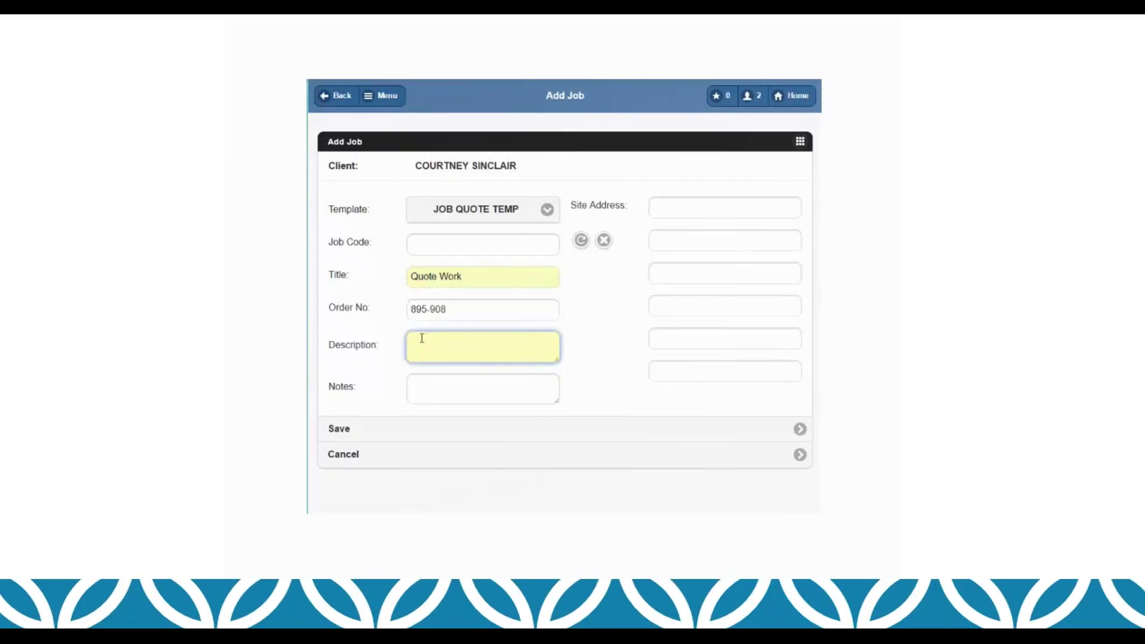
{"action": "type", "text": "Complete the install and set up"}
Step: Set the quoted date to 15/08/2016 11:00 AM and save the job edits
{"action": "left_click", "coordinate": [800, 144]}
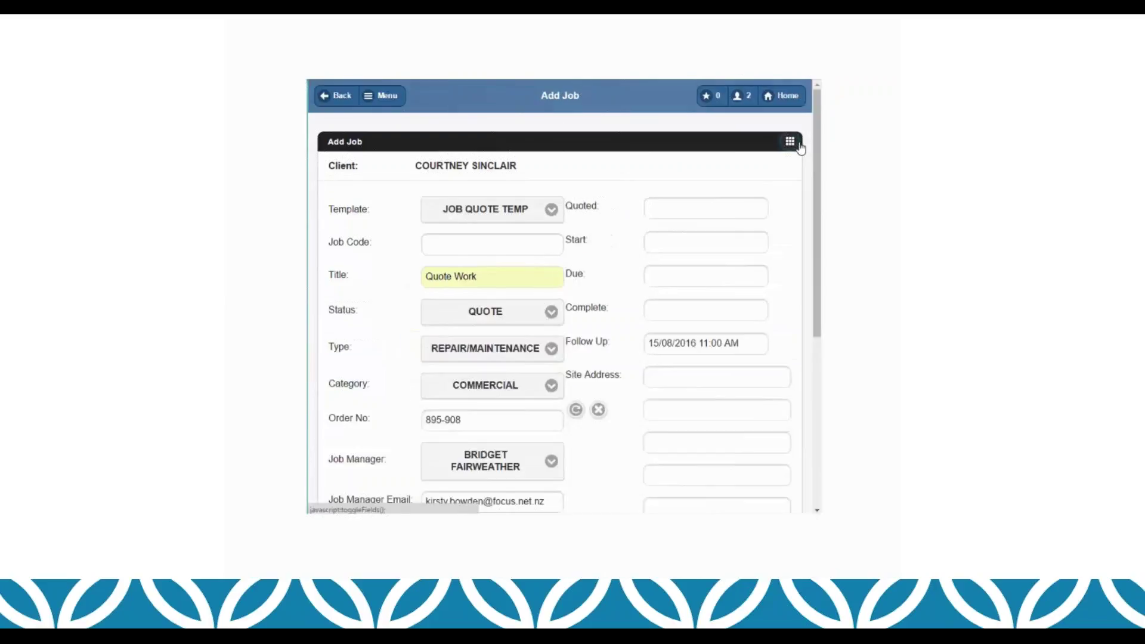
{"action": "left_click", "coordinate": [679, 210]}
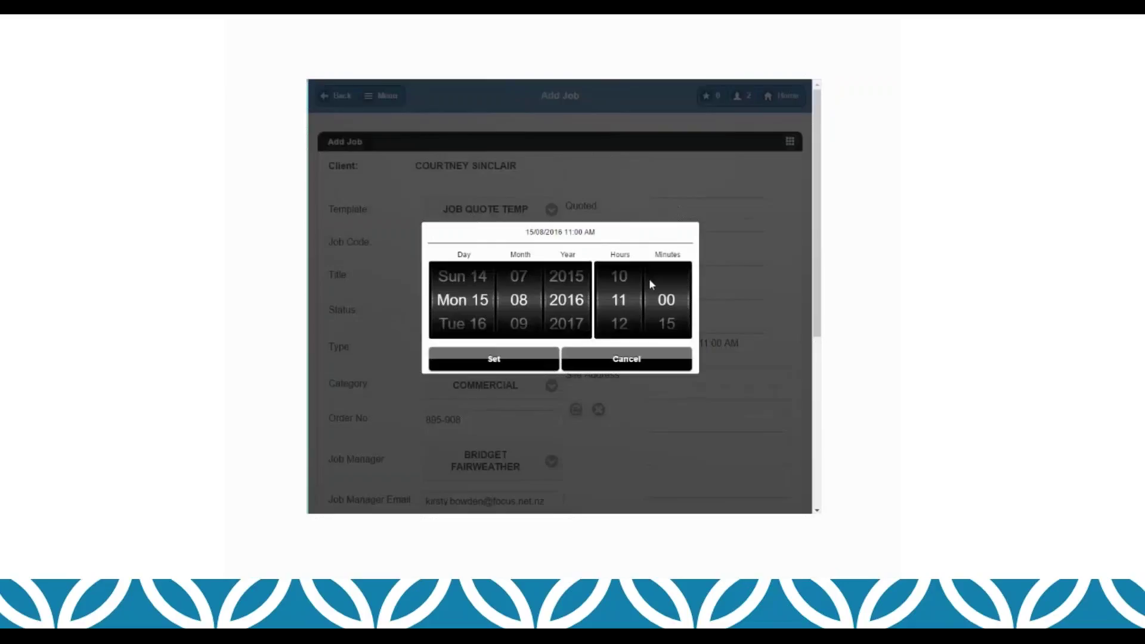
{"action": "left_click", "coordinate": [493, 359]}
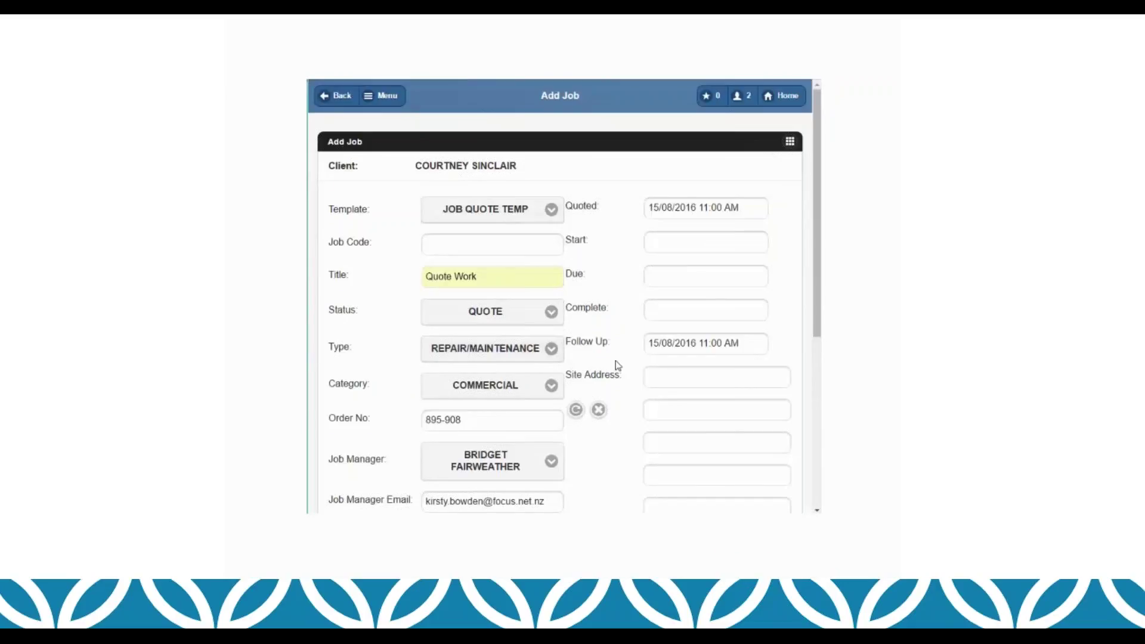
{"action": "scroll", "coordinate": [621, 443], "scroll_direction": "down", "scroll_amount": 4}
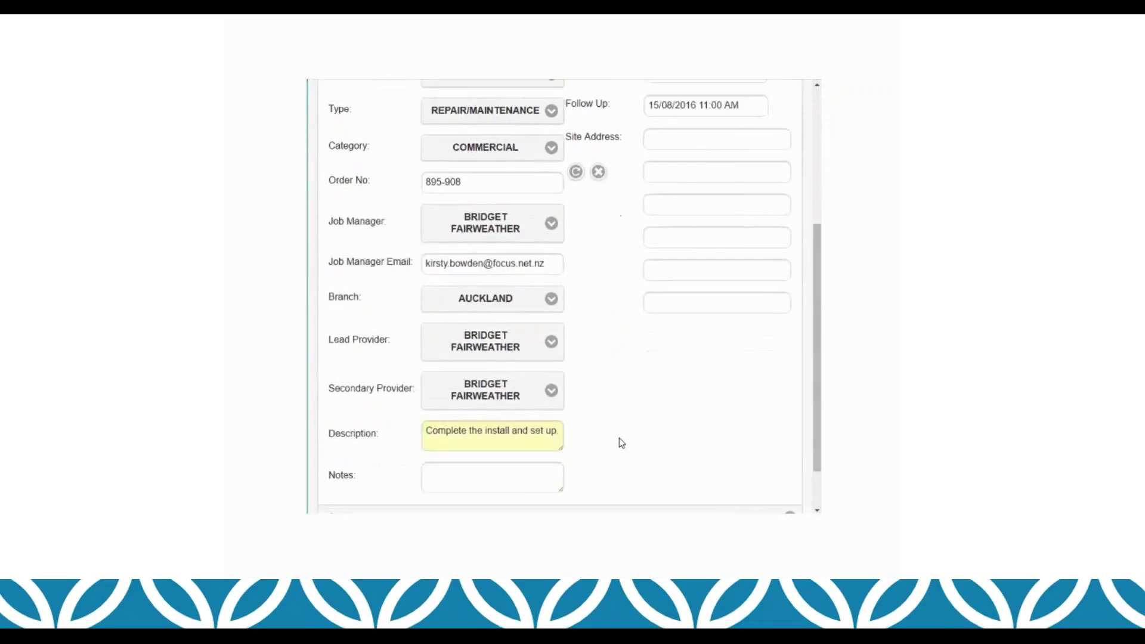
{"action": "scroll", "coordinate": [593, 435], "scroll_direction": "down", "scroll_amount": 1}
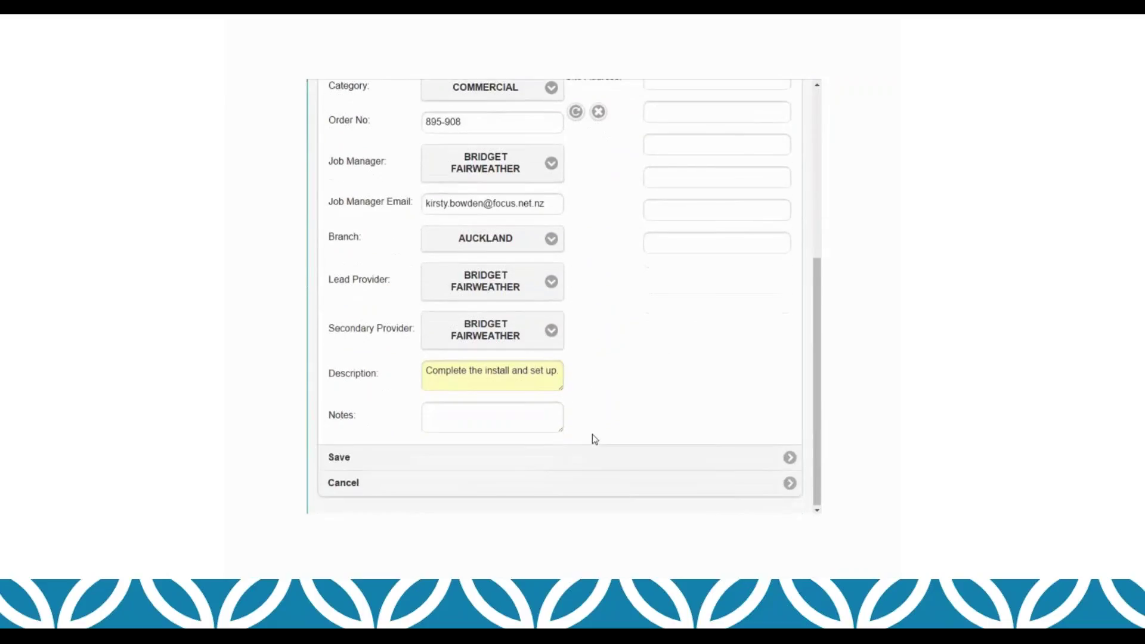
{"action": "left_click", "coordinate": [593, 465]}
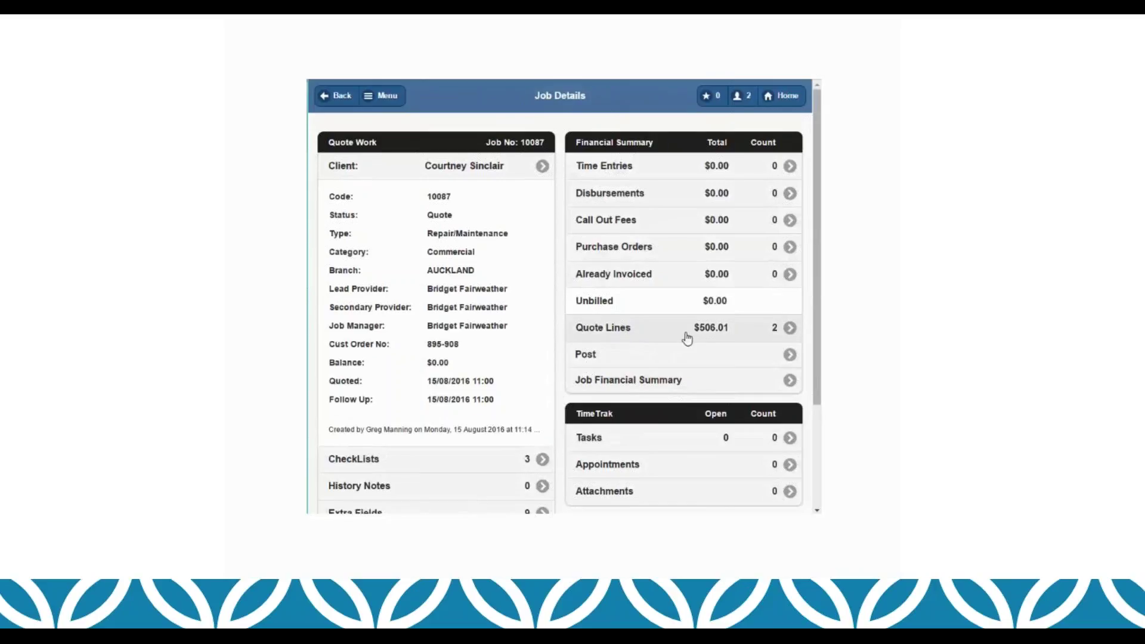
Step: Change the LABOUR quote line quantity to 5 and save it
{"action": "left_click", "coordinate": [788, 330]}
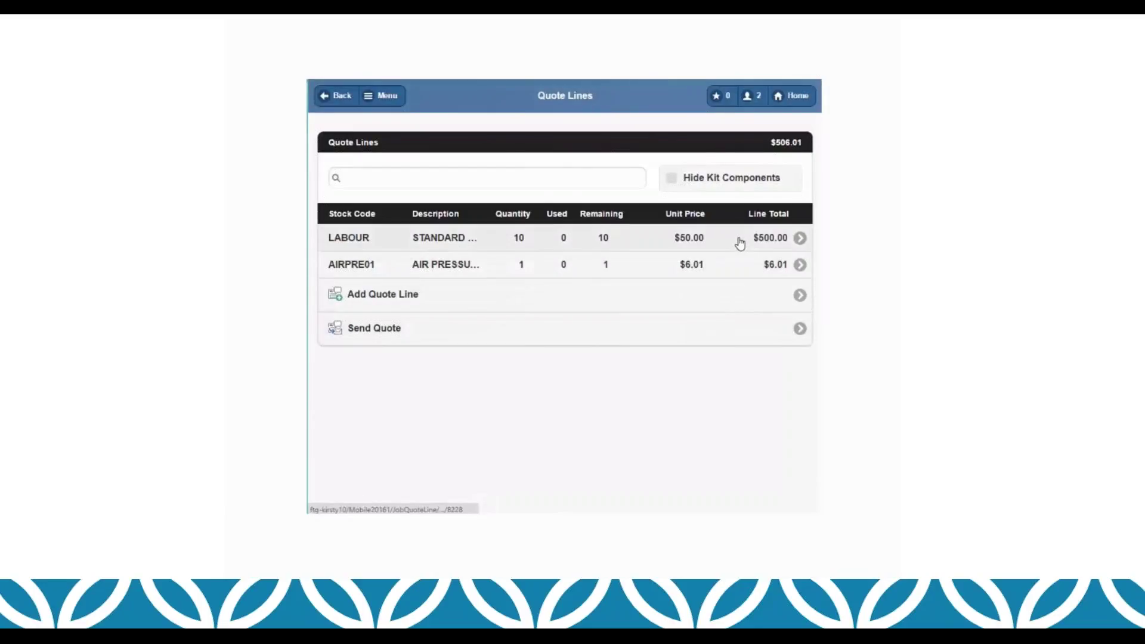
{"action": "left_click", "coordinate": [800, 237]}
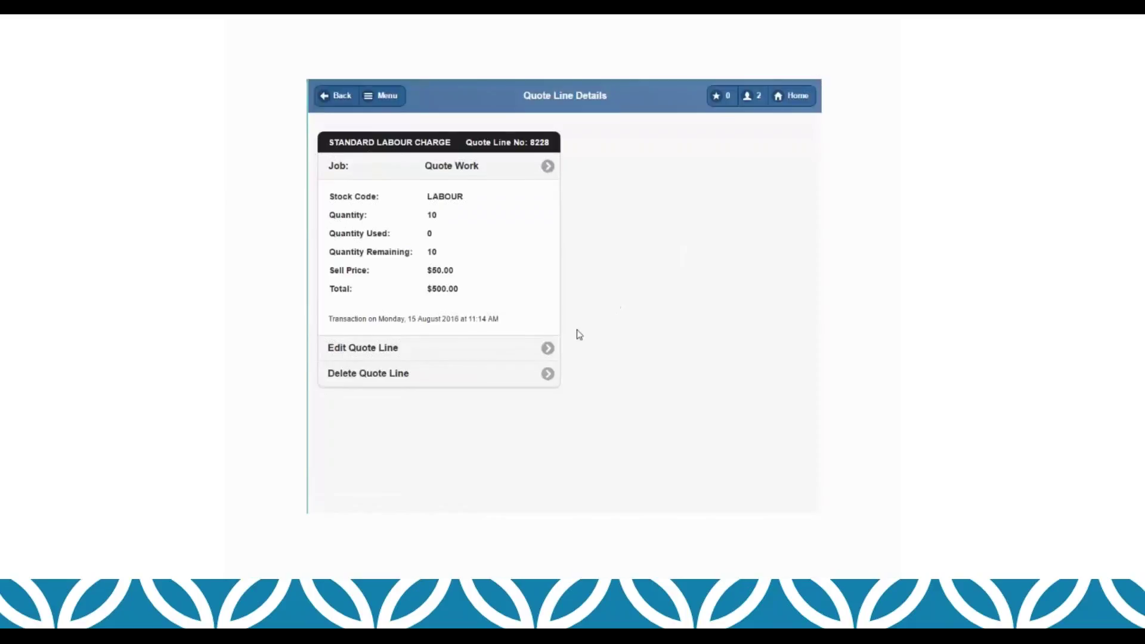
{"action": "left_click", "coordinate": [548, 349]}
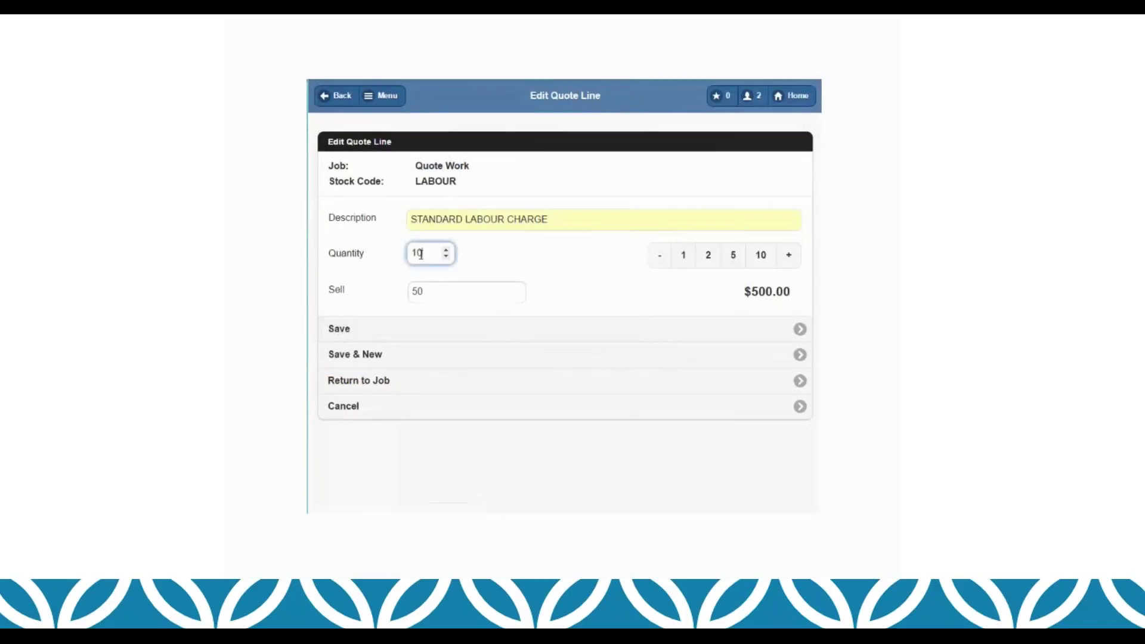
{"action": "type", "text": "5"}
{"action": "left_click", "coordinate": [389, 334]}
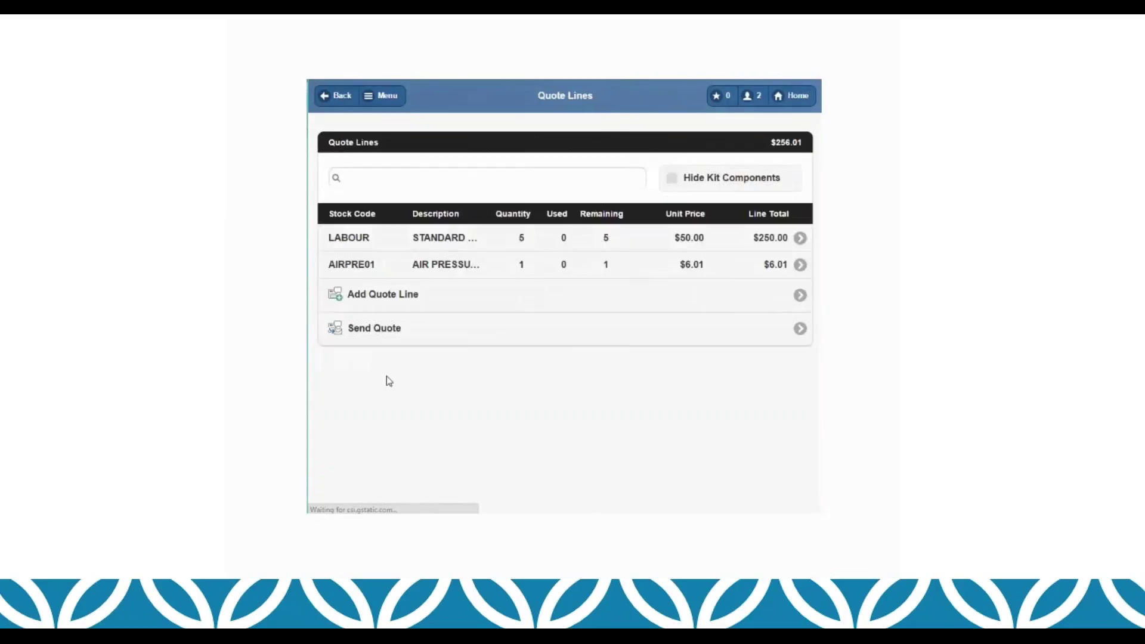
Step: Add SECURITY ALARM and REMOTE CAR START SECURITY quote lines to the job
{"action": "left_click", "coordinate": [497, 305]}
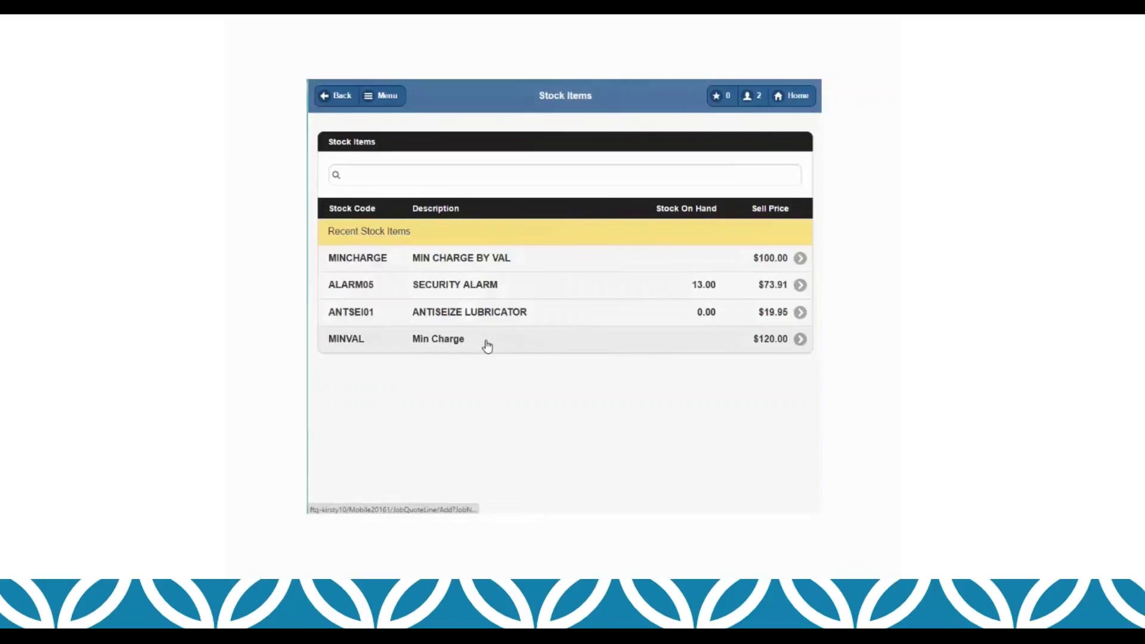
{"action": "left_click", "coordinate": [440, 291]}
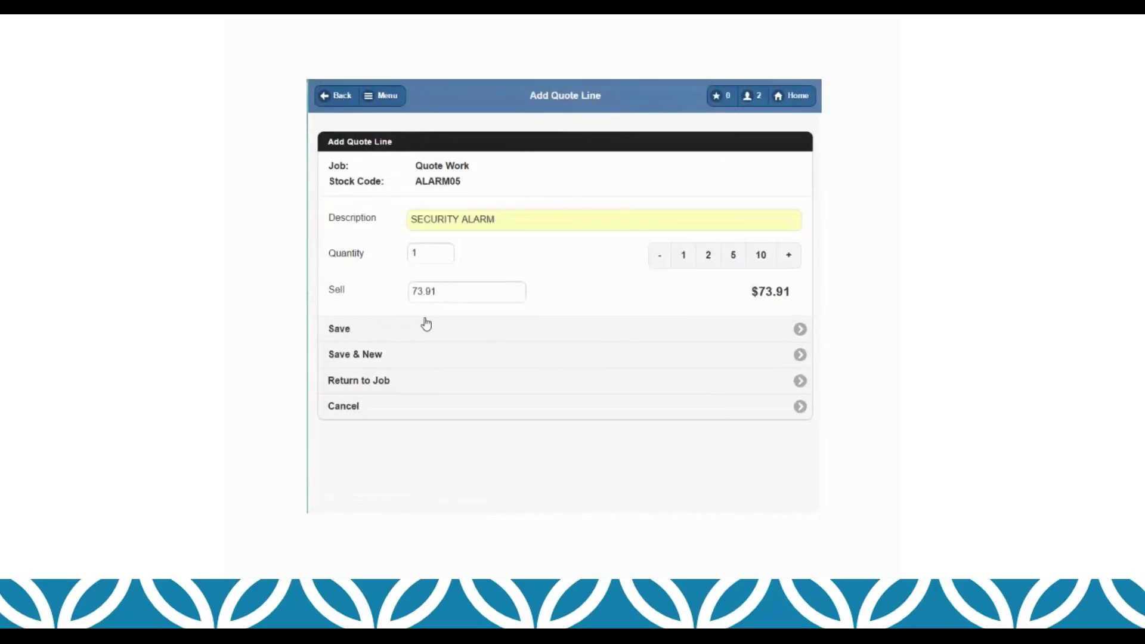
{"action": "left_click", "coordinate": [405, 359]}
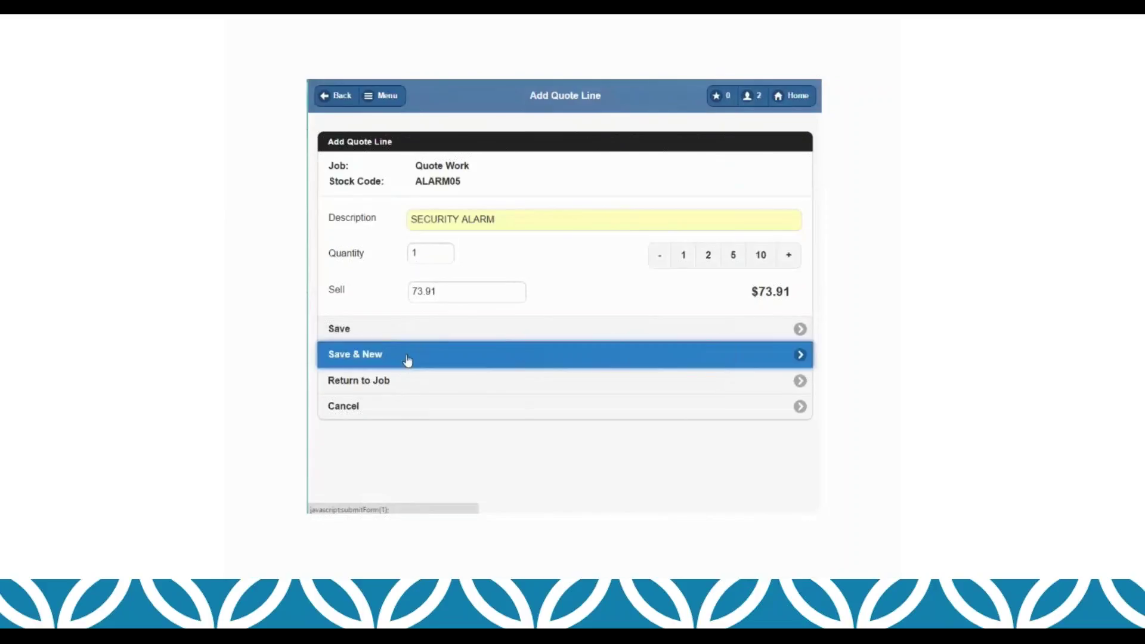
{"action": "left_click", "coordinate": [424, 181]}
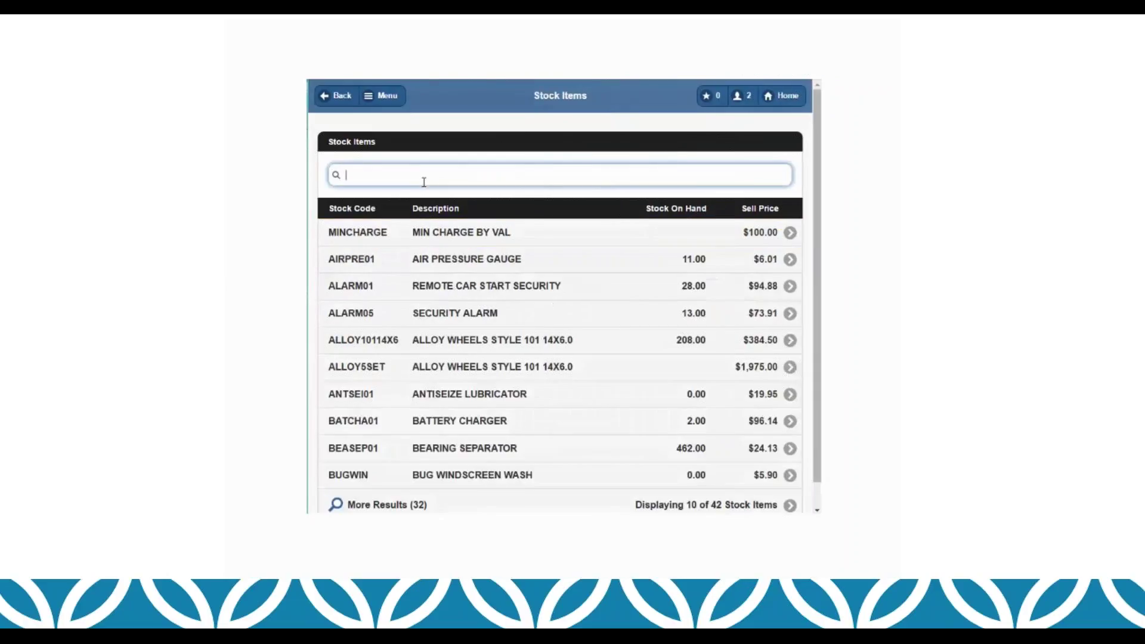
{"action": "scroll", "coordinate": [499, 450], "scroll_direction": "down", "scroll_amount": 1}
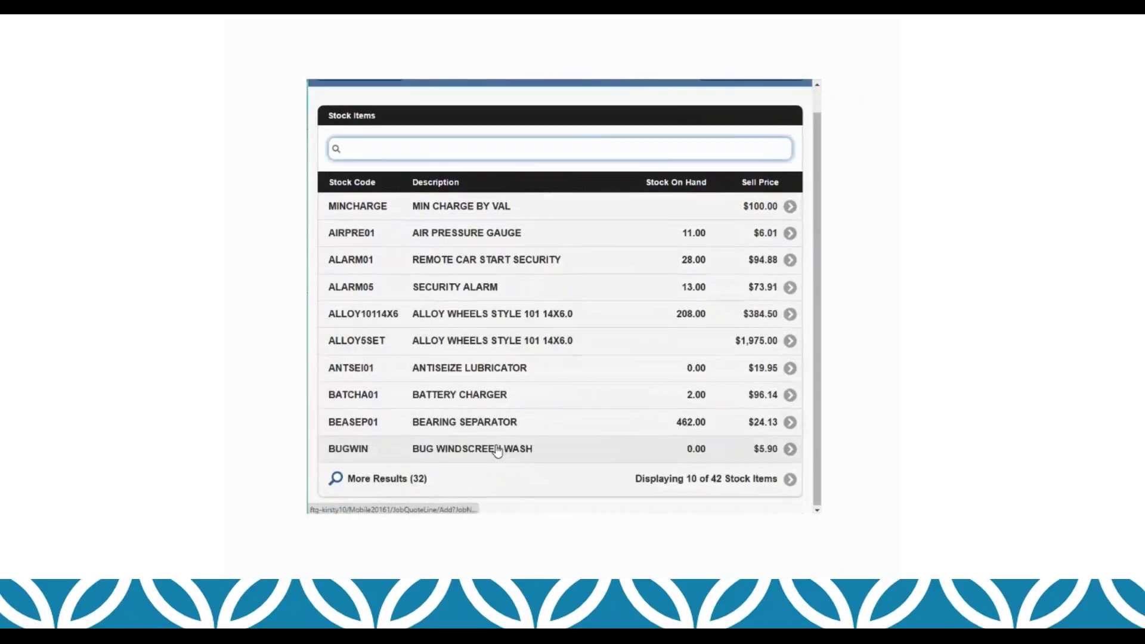
{"action": "left_click", "coordinate": [504, 263]}
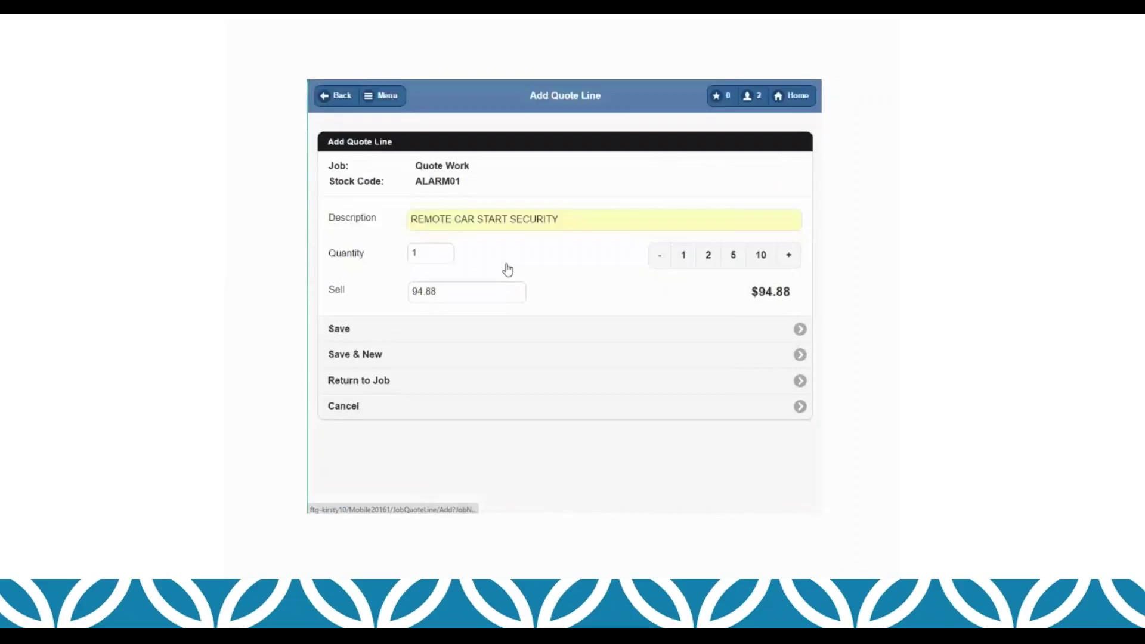
{"action": "left_click", "coordinate": [466, 333]}
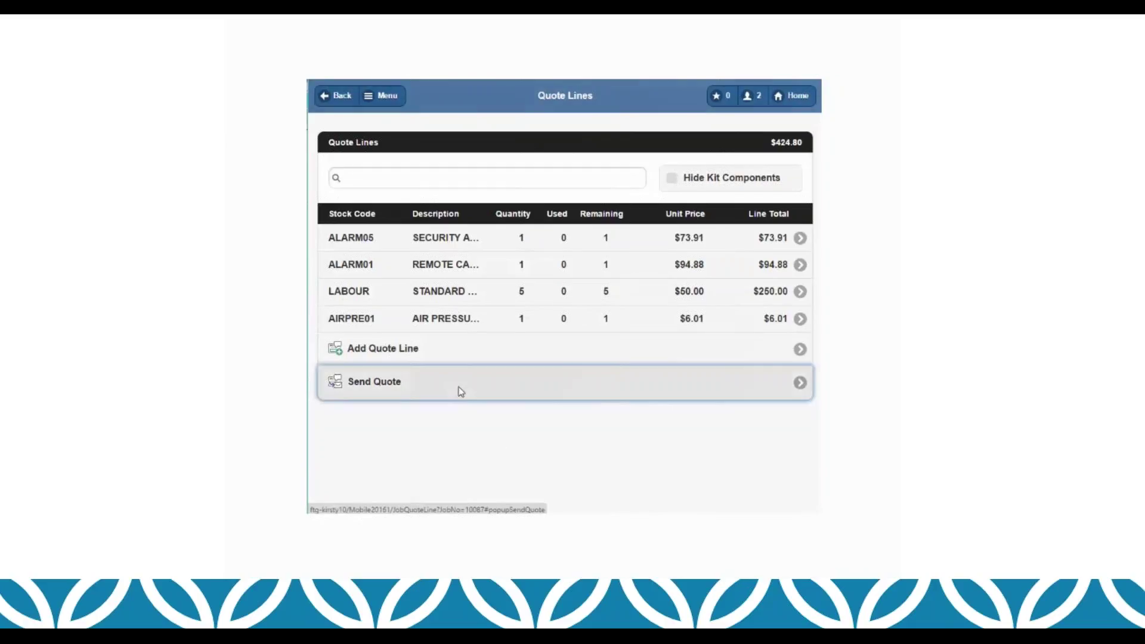
Step: Send the quote to the client's e-mail address, with job status set to QUOTE afterwards
{"action": "left_click", "coordinate": [458, 391]}
{"action": "left_click", "coordinate": [486, 290]}
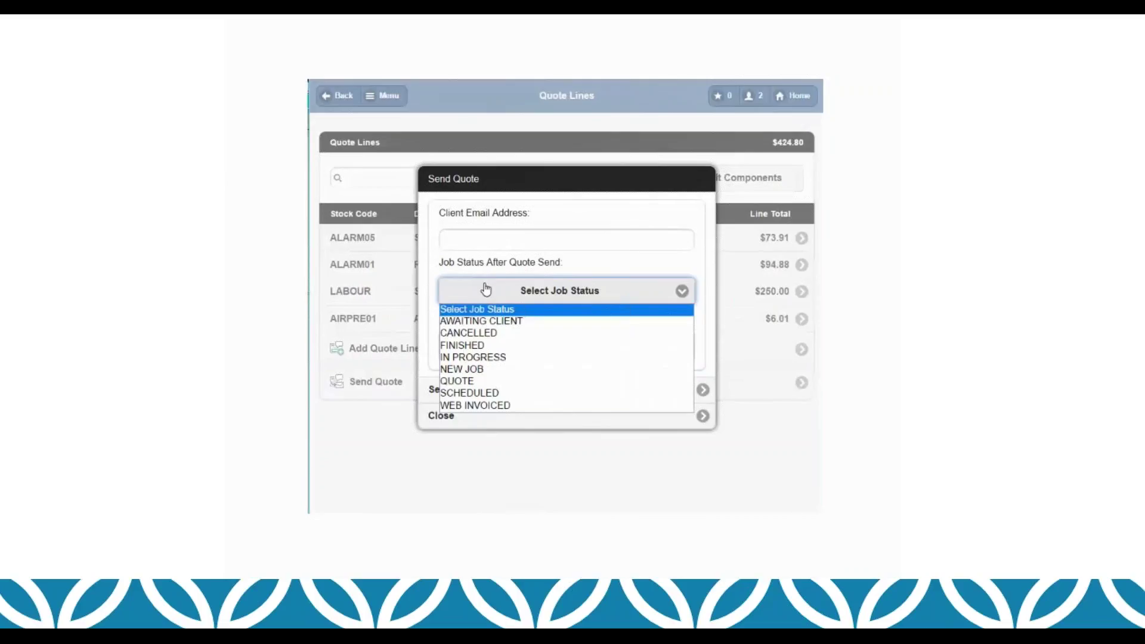
{"action": "left_click", "coordinate": [476, 382]}
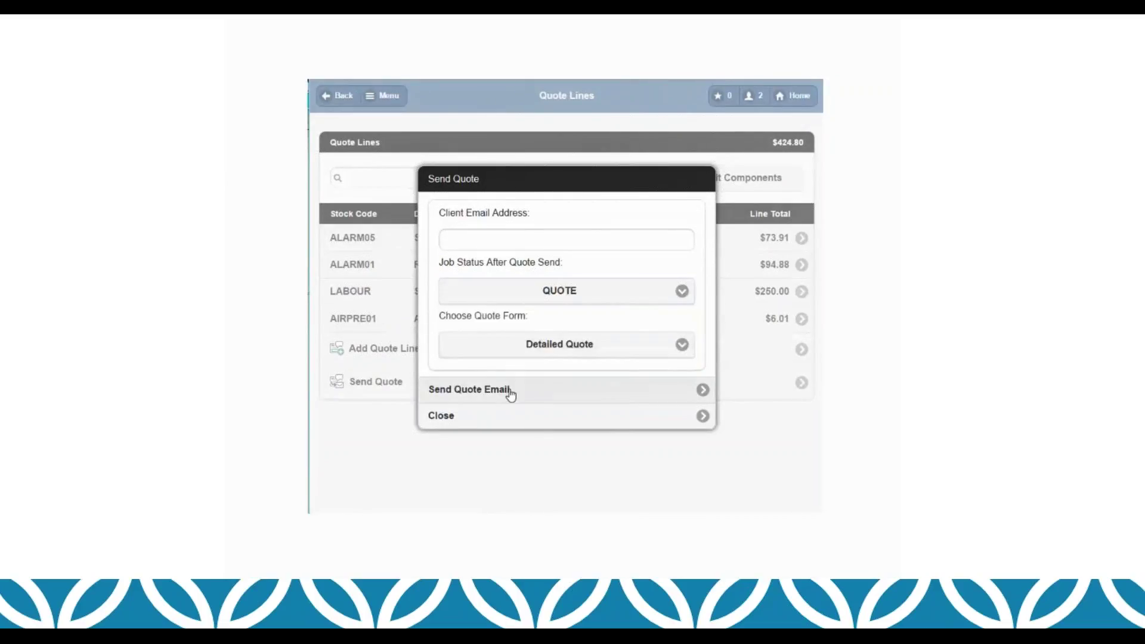
{"action": "left_click", "coordinate": [517, 244]}
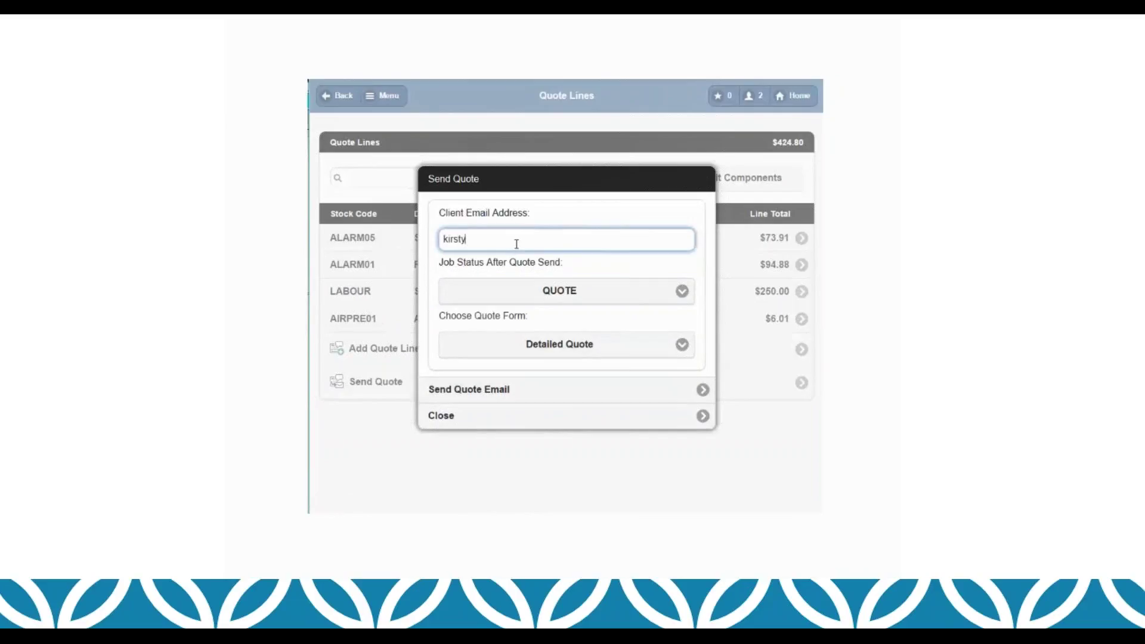
{"action": "left_click", "coordinate": [520, 397]}
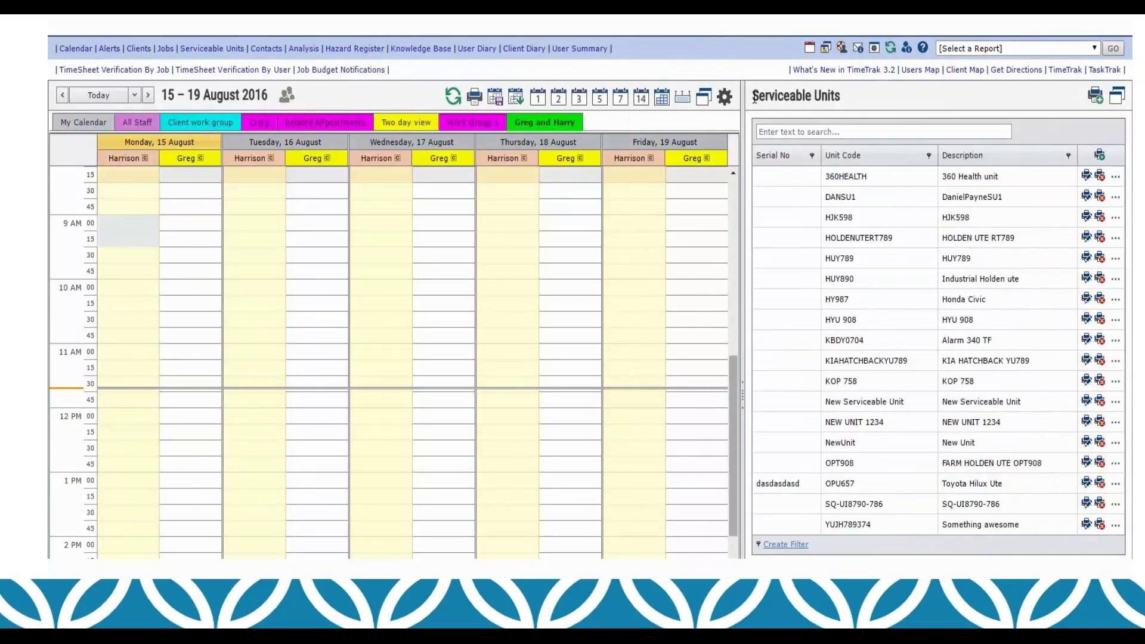
Step: Pop the Serviceable Units grid into its own window and open the OPT908 unit record
{"action": "left_click_drag", "start_coordinate": [753, 97], "coordinate": [850, 99]}
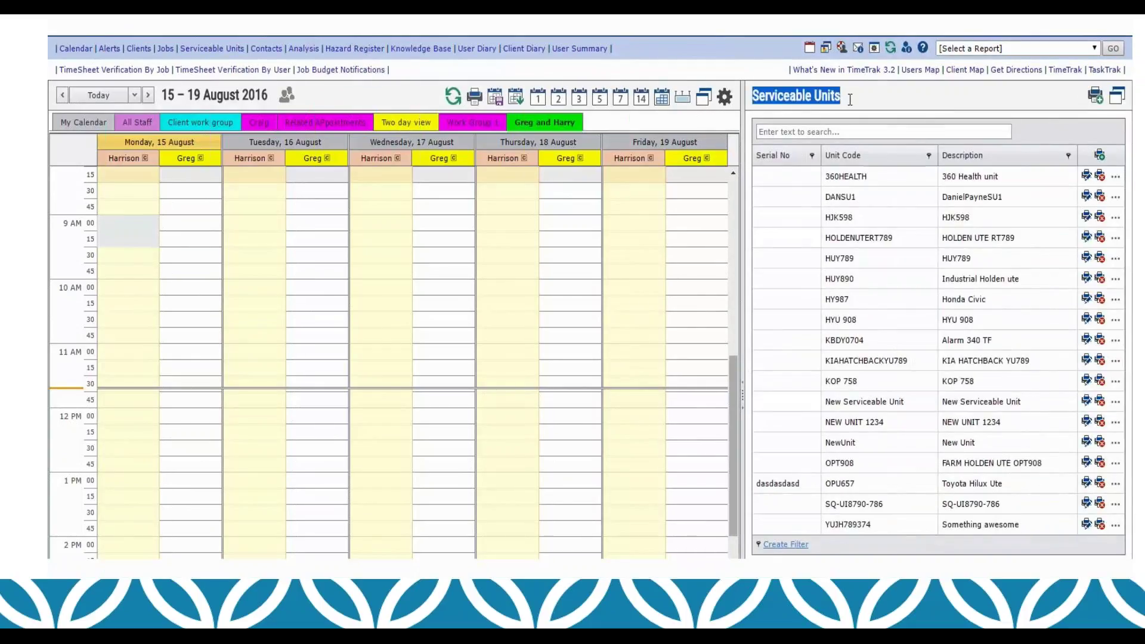
{"action": "left_click", "coordinate": [878, 109]}
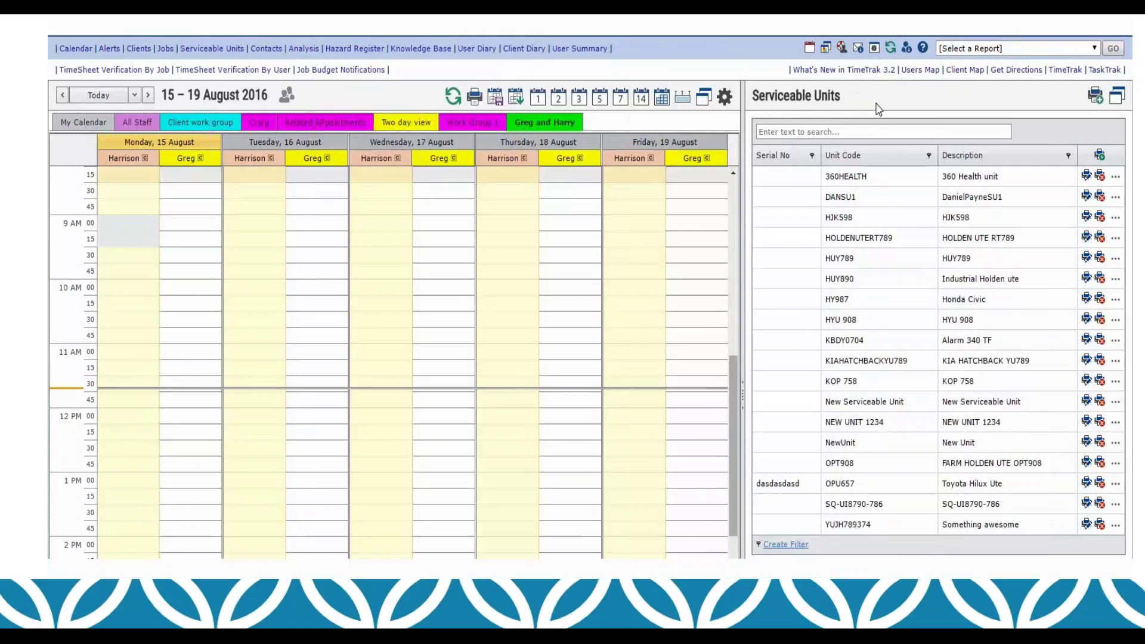
{"action": "left_click", "coordinate": [1117, 103]}
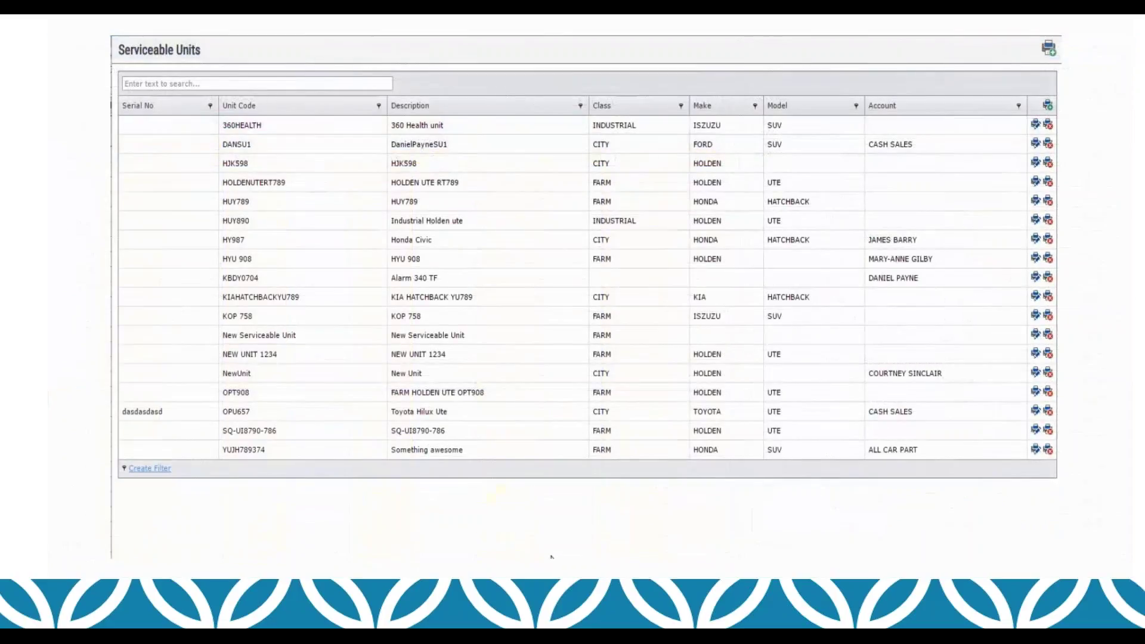
{"action": "double_click", "coordinate": [504, 400]}
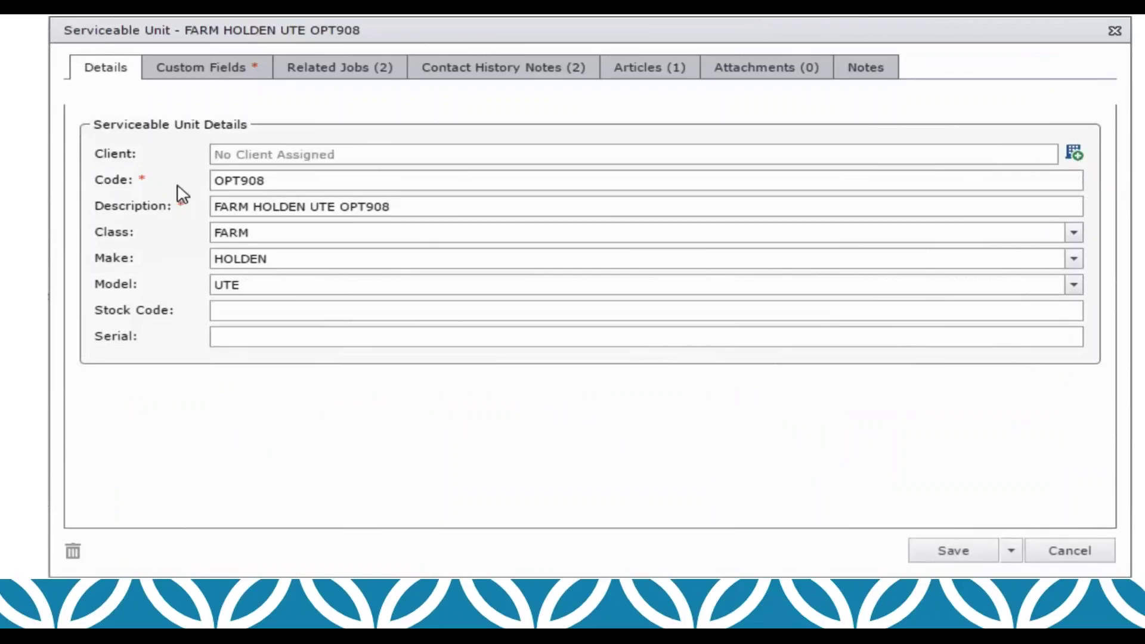
Step: Review the unit's custom fields, related jobs and its Client Call contact history note
{"action": "left_click", "coordinate": [232, 70]}
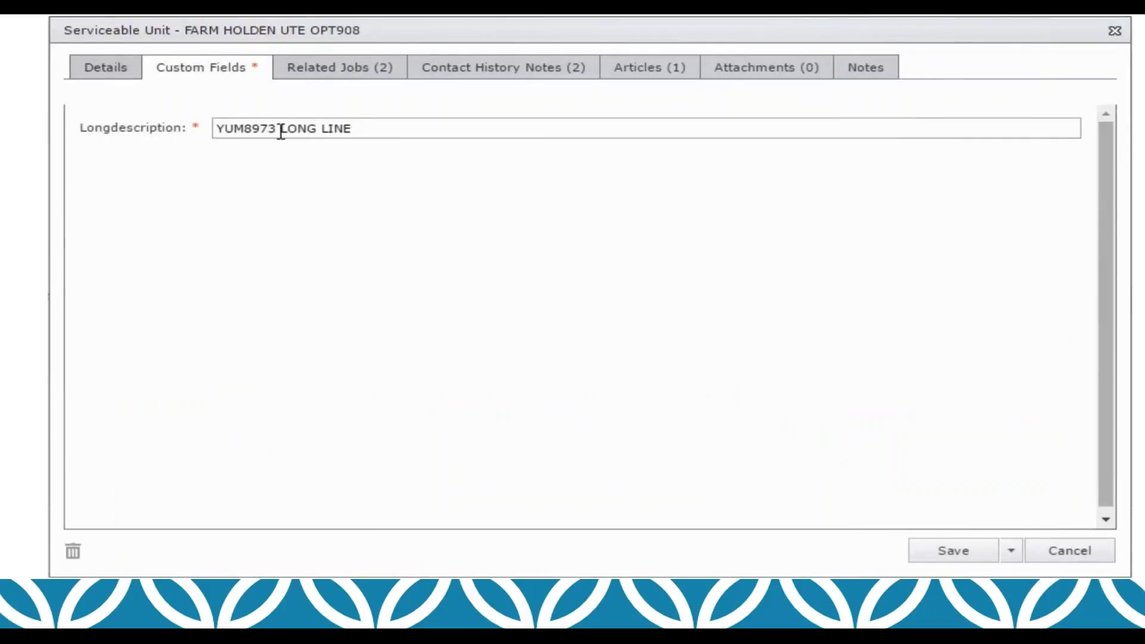
{"action": "left_click", "coordinate": [365, 128]}
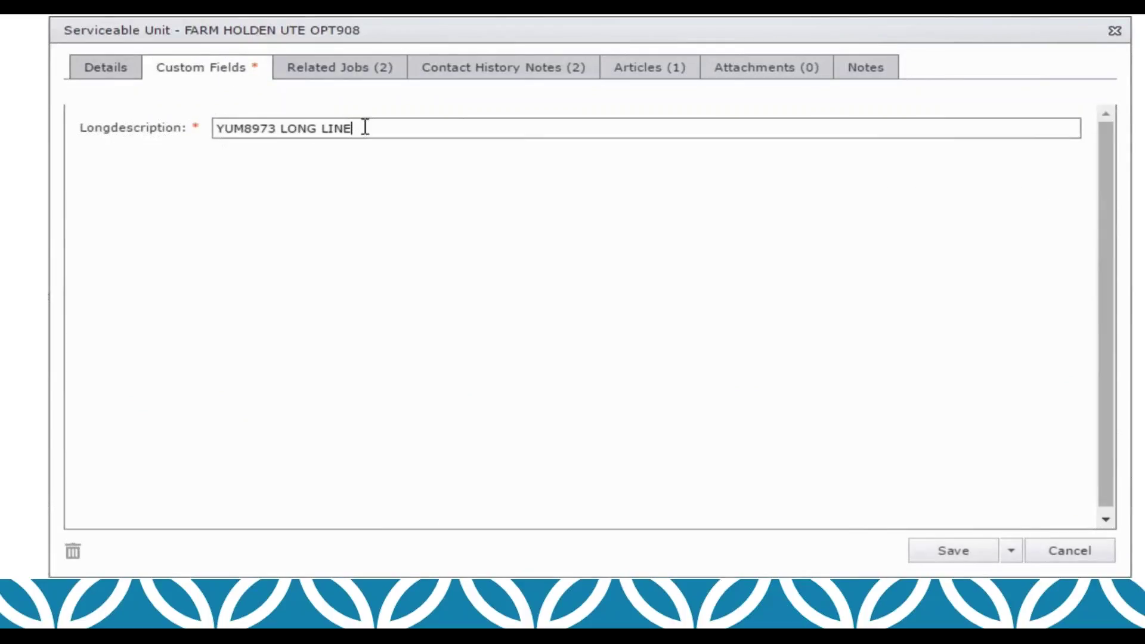
{"action": "left_click", "coordinate": [367, 73]}
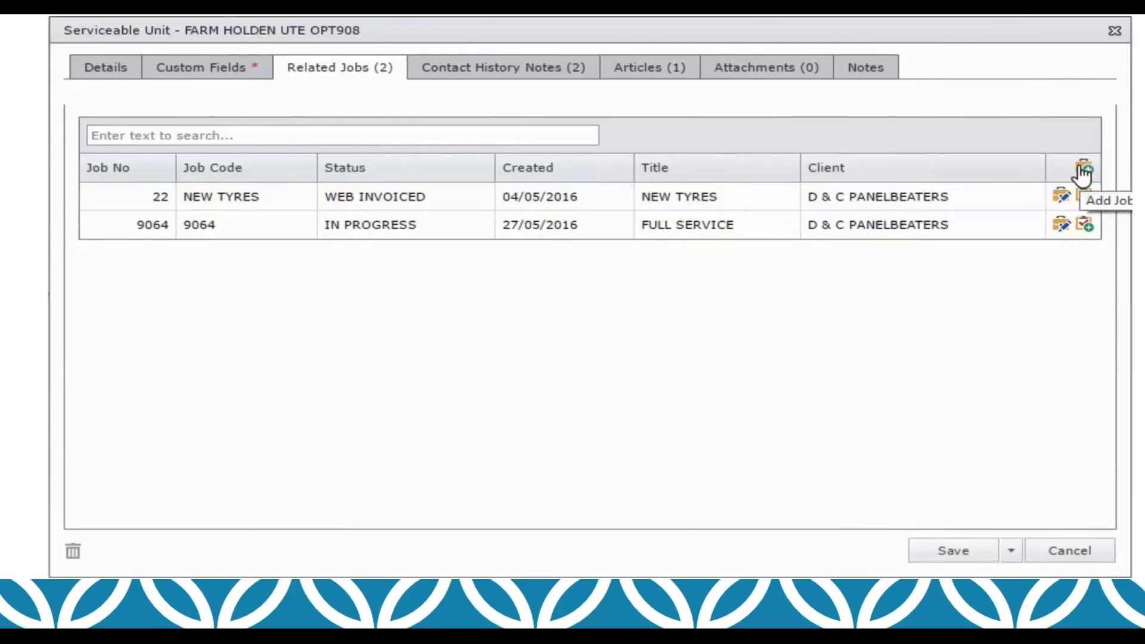
{"action": "left_click", "coordinate": [530, 76]}
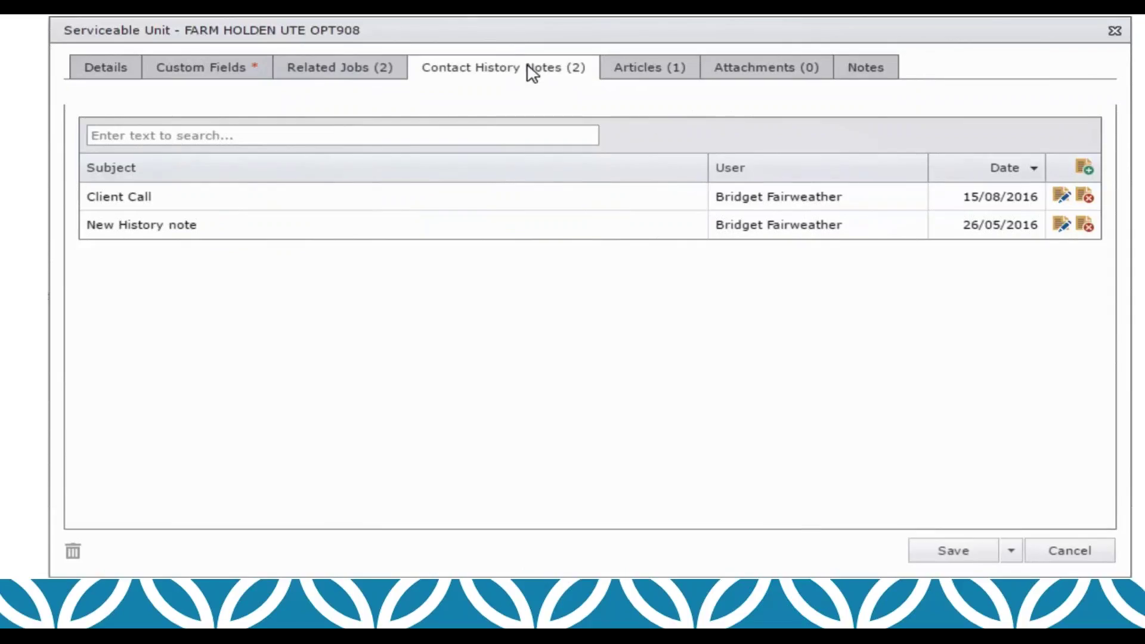
{"action": "left_click", "coordinate": [1061, 196]}
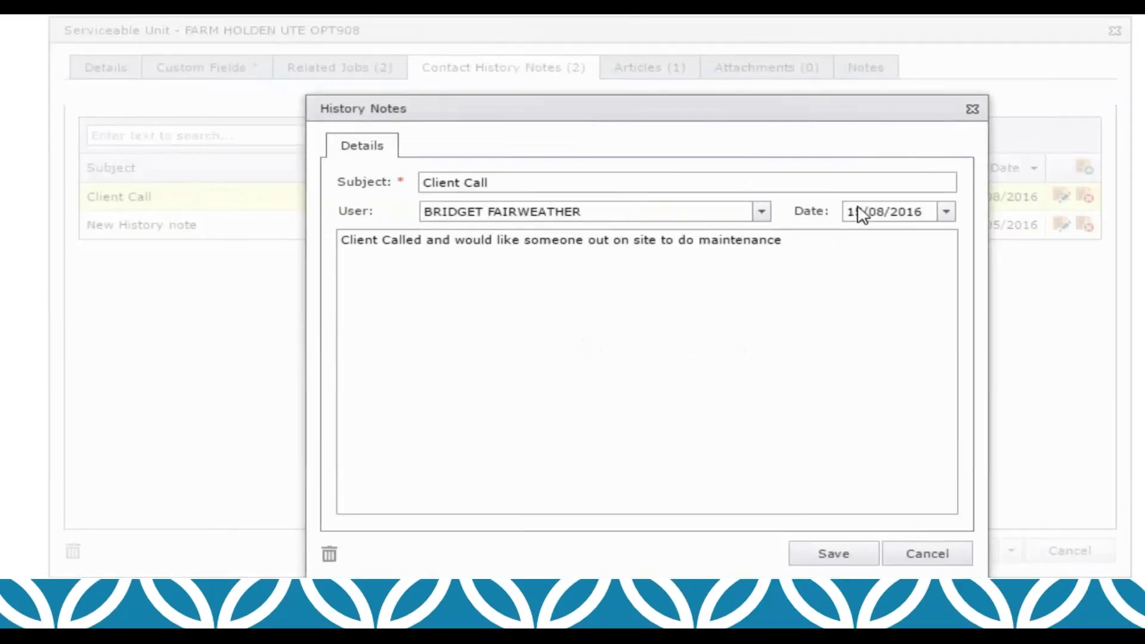
{"action": "left_click", "coordinate": [973, 111]}
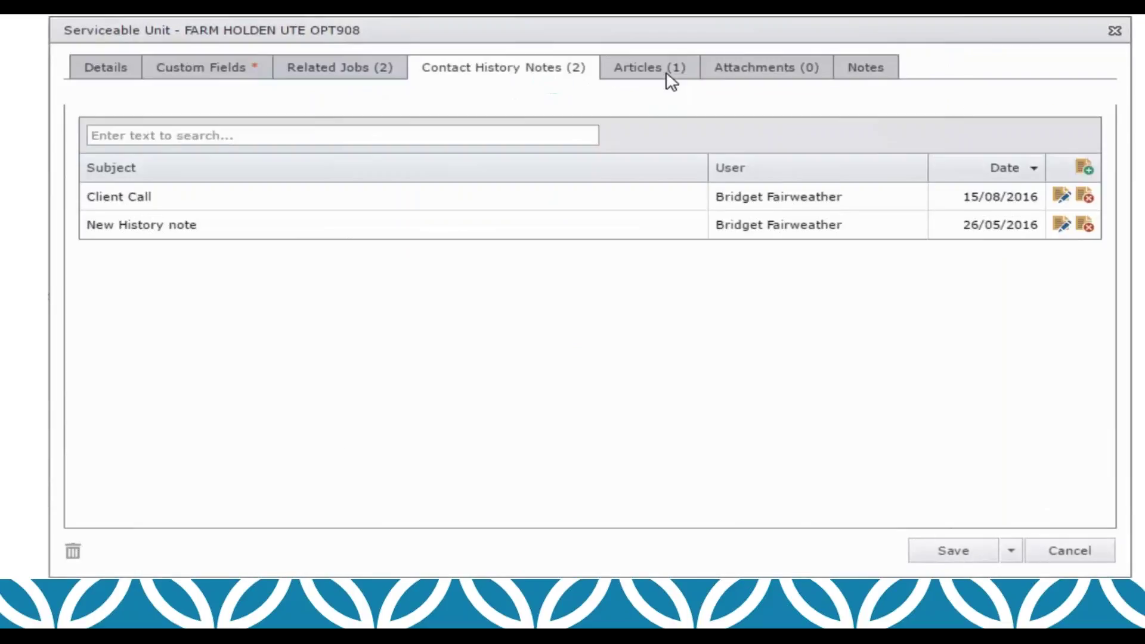
Step: Check the unit's articles, attachments and notes, then Save & Close the record
{"action": "left_click", "coordinate": [671, 83]}
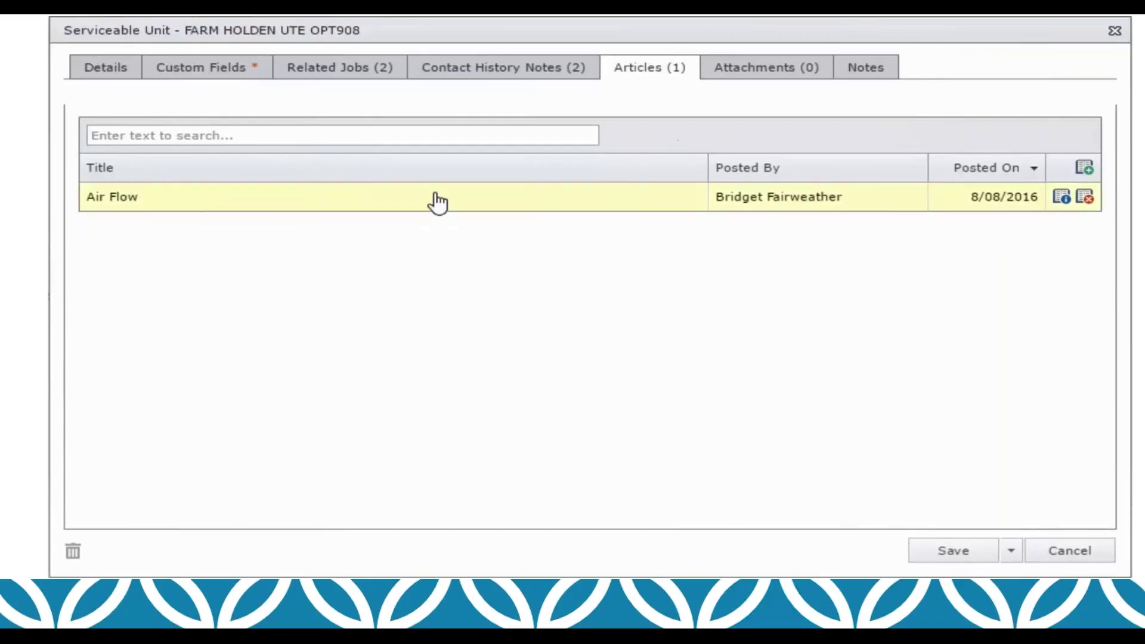
{"action": "left_click", "coordinate": [796, 78]}
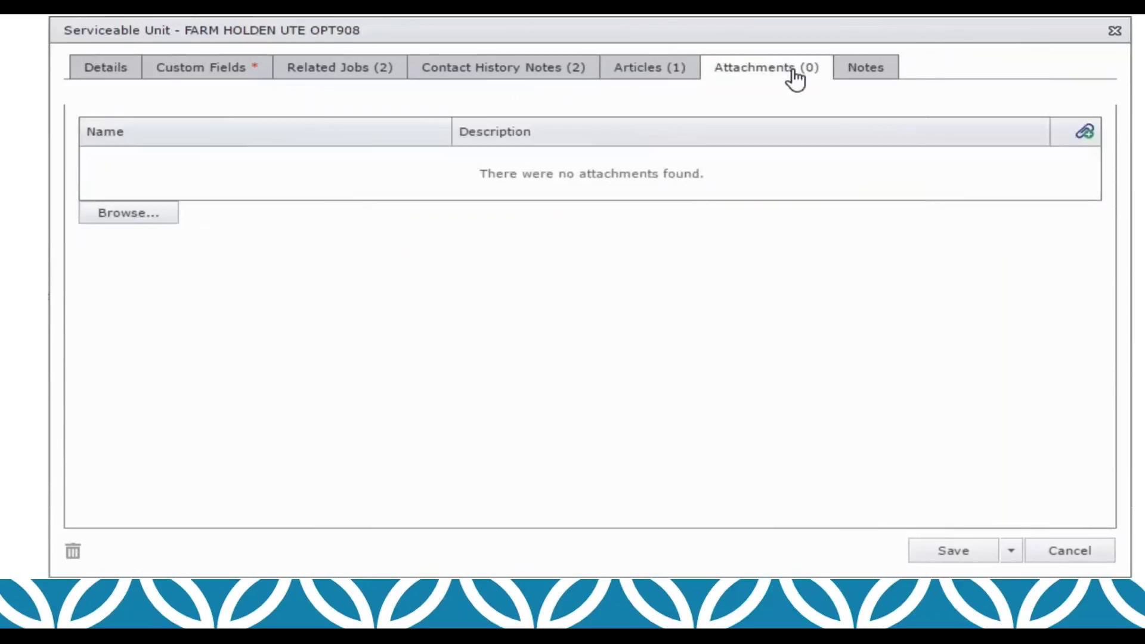
{"action": "left_click", "coordinate": [880, 75]}
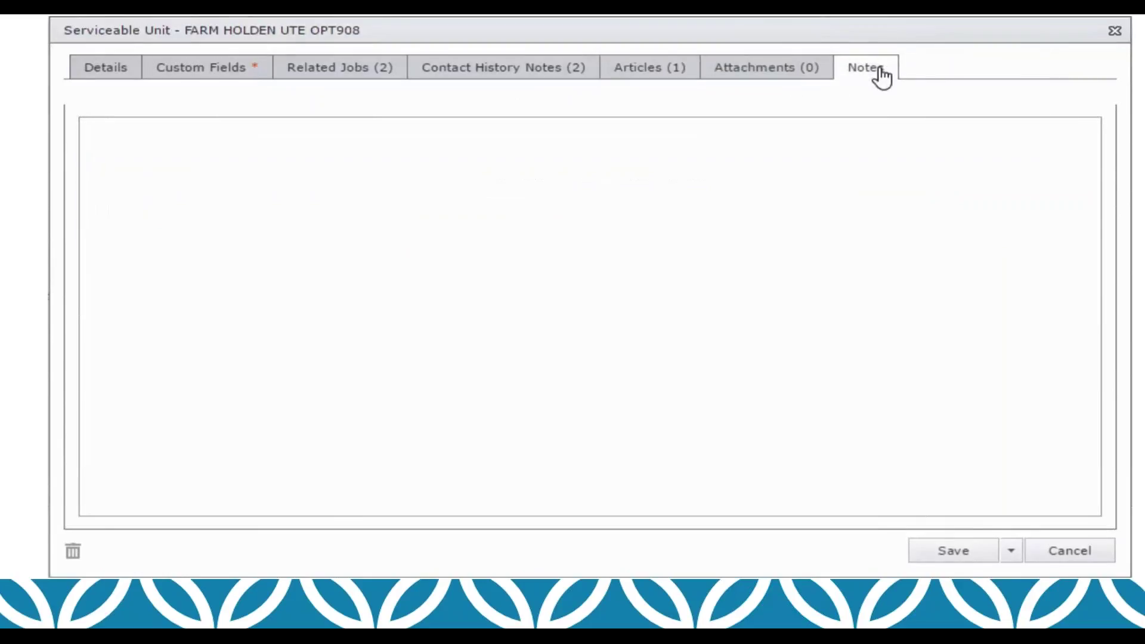
{"action": "left_click", "coordinate": [1011, 556]}
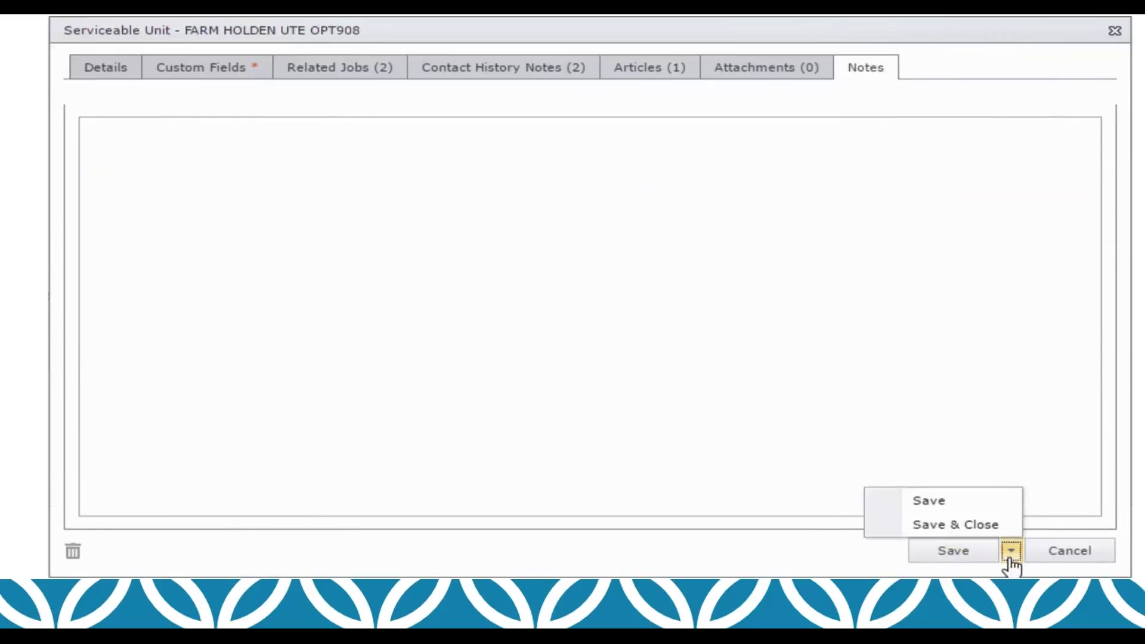
{"action": "left_click", "coordinate": [969, 533]}
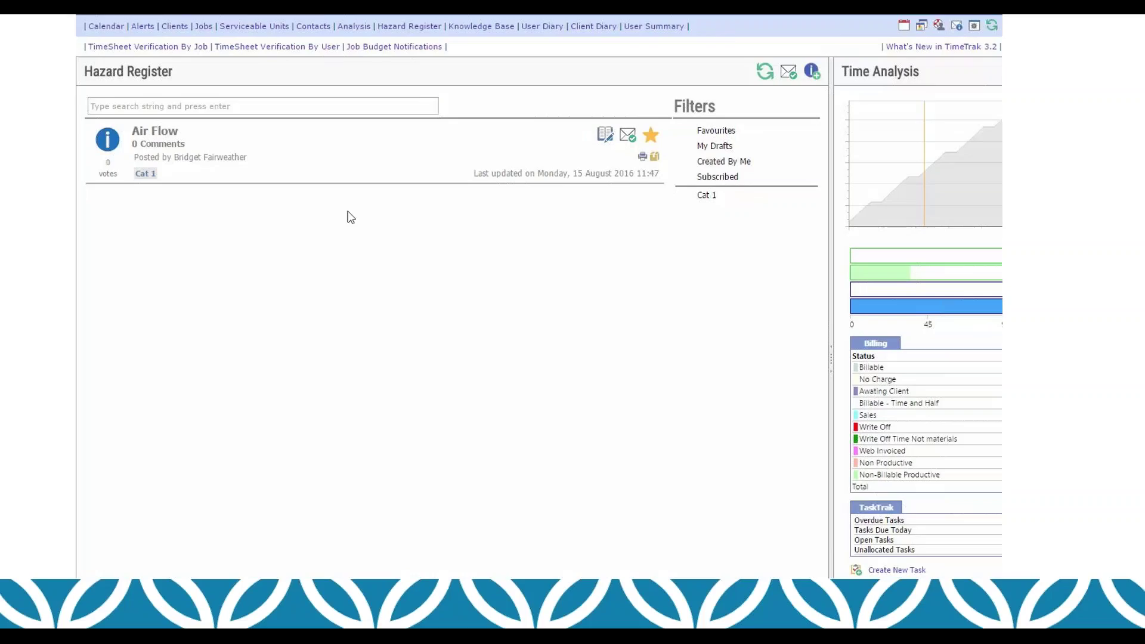
Step: Review the Air Flow hazard article's related items, then open it in Edit Article
{"action": "mouse_move", "coordinate": [179, 524]}
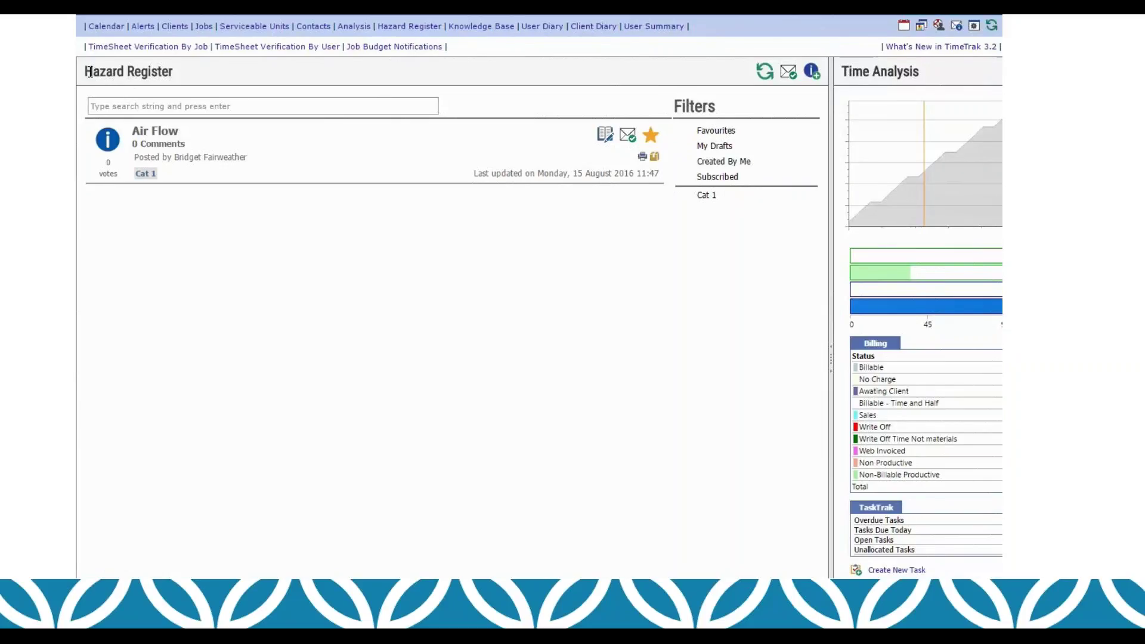
{"action": "left_click_drag", "start_coordinate": [183, 75], "coordinate": [86, 71]}
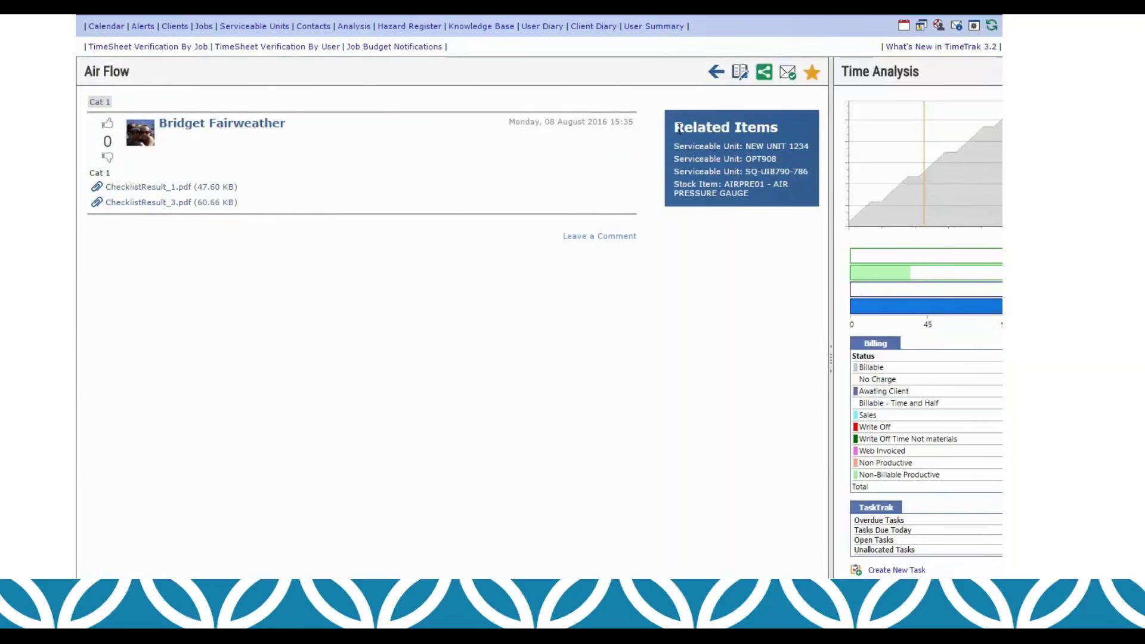
{"action": "left_click_drag", "start_coordinate": [674, 127], "coordinate": [798, 204]}
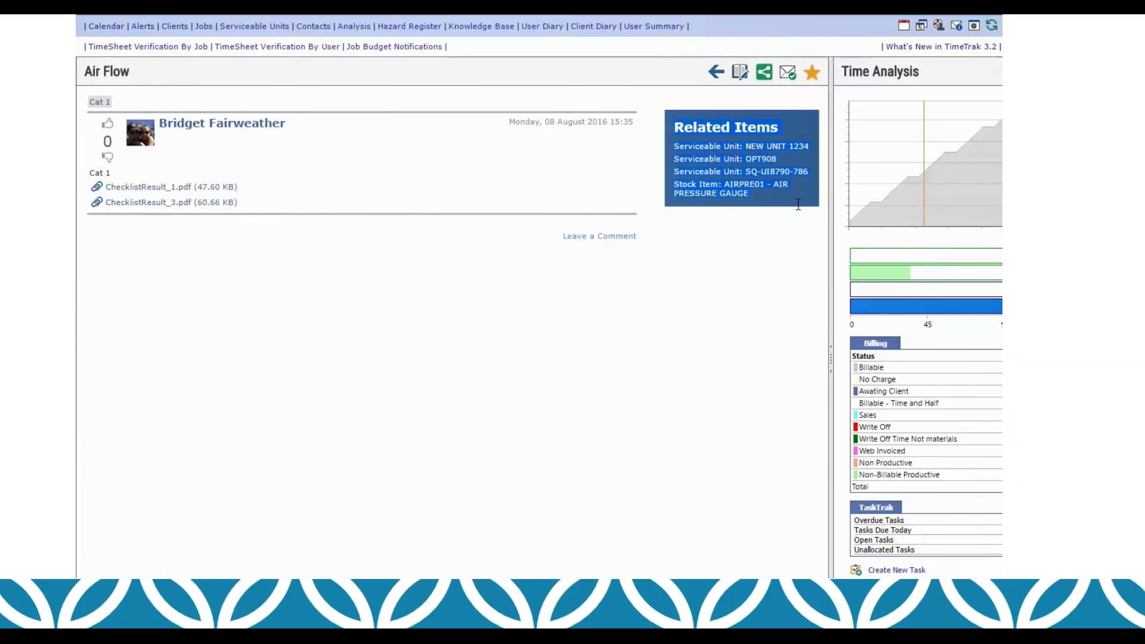
{"action": "left_click", "coordinate": [753, 209]}
{"action": "left_click", "coordinate": [739, 74]}
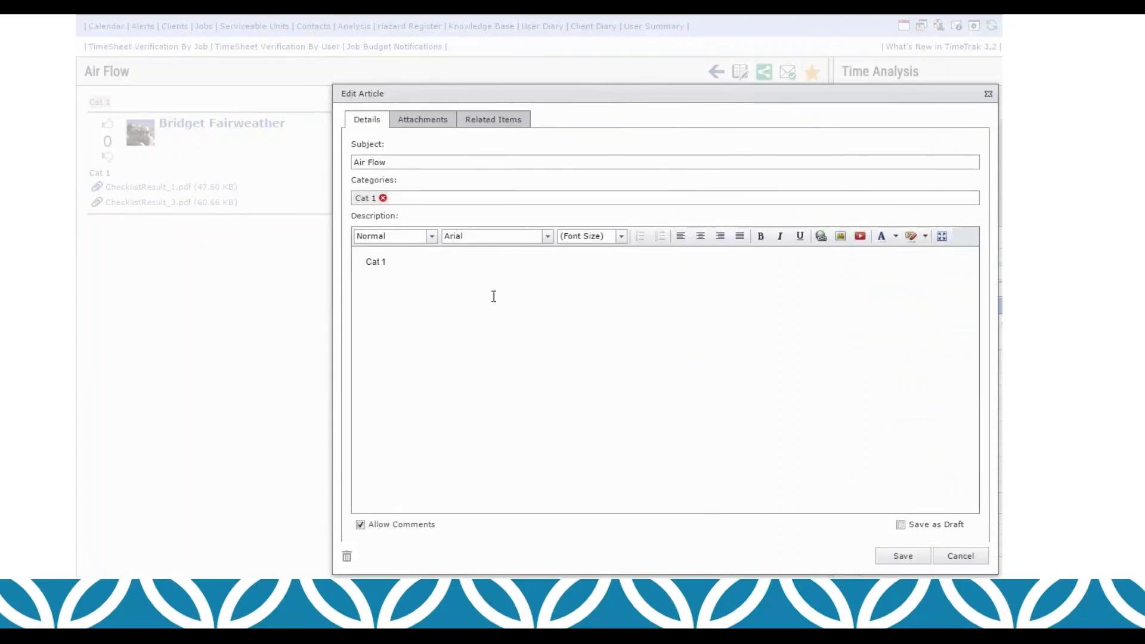
Step: Add the FULLSERVICE stock item to Air Flow's related items and save the article
{"action": "left_click", "coordinate": [438, 123]}
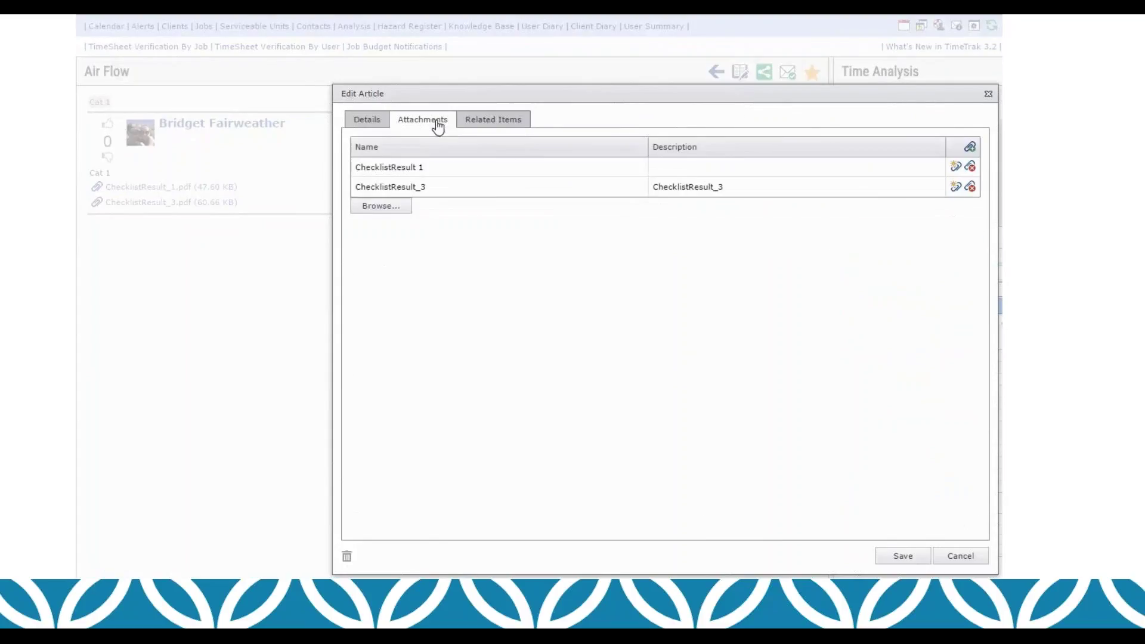
{"action": "left_click", "coordinate": [508, 122]}
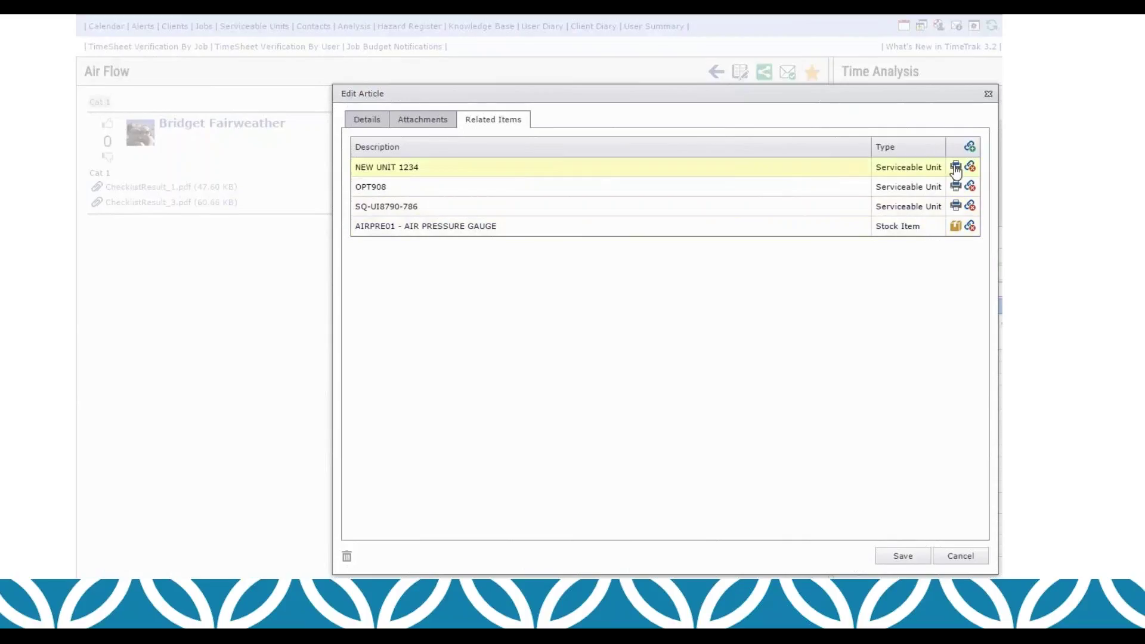
{"action": "left_click", "coordinate": [970, 147]}
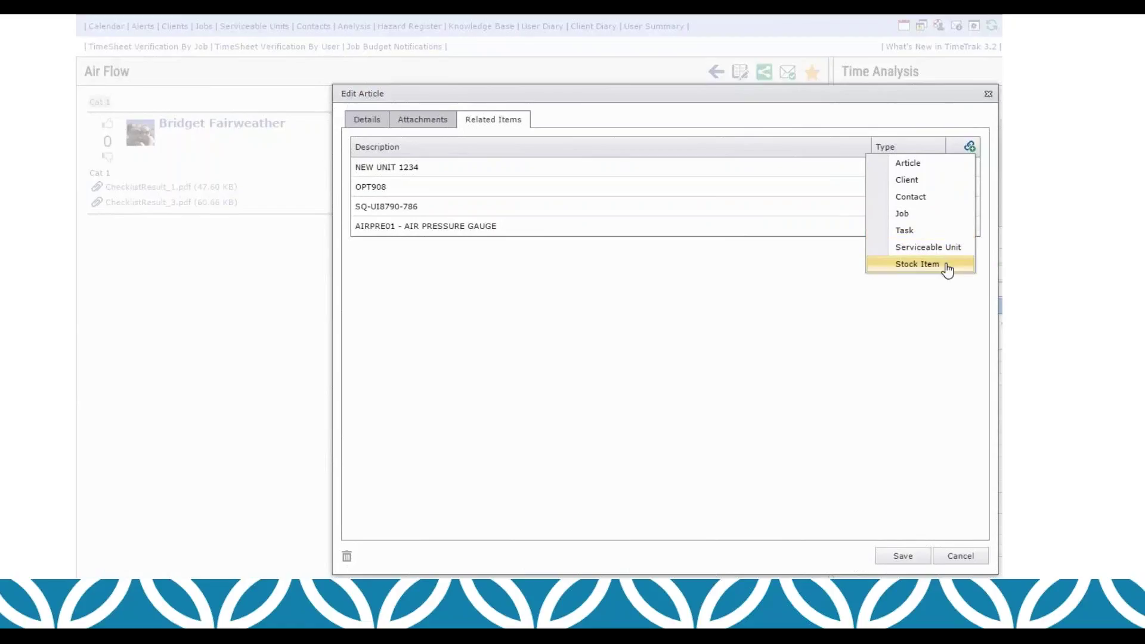
{"action": "left_click", "coordinate": [947, 267]}
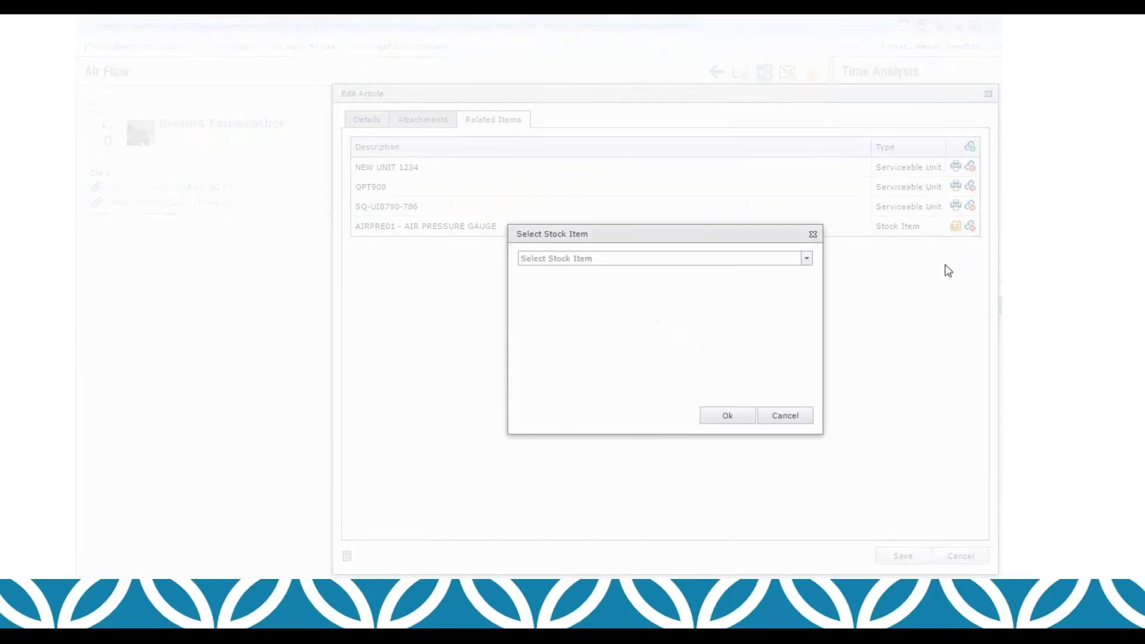
{"action": "left_click", "coordinate": [806, 259]}
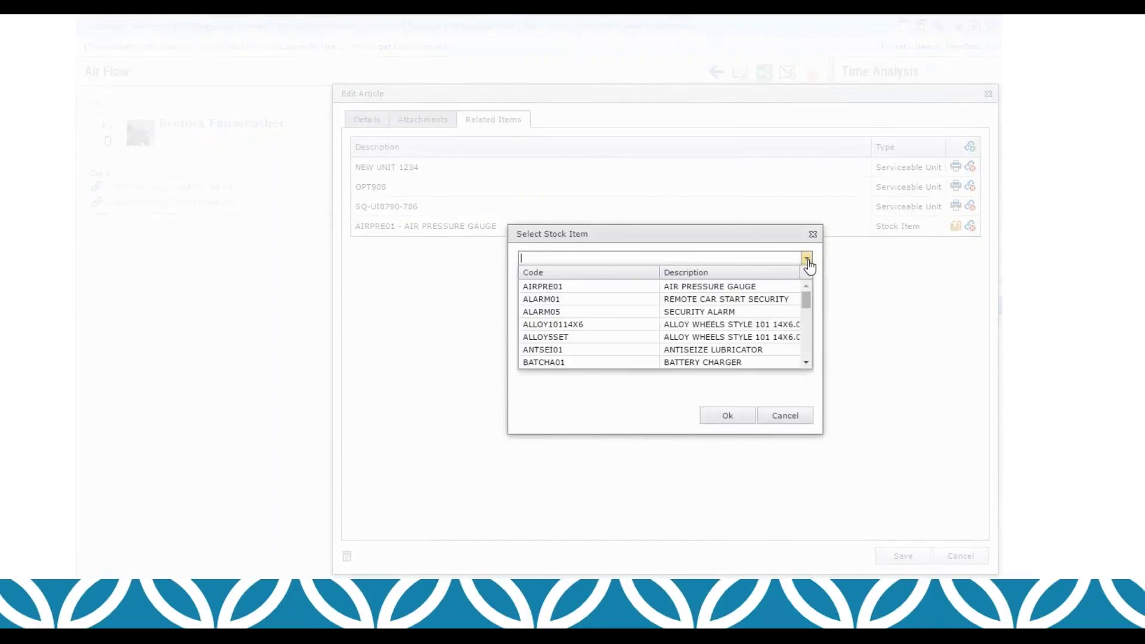
{"action": "left_click_drag", "start_coordinate": [806, 300], "coordinate": [806, 327]}
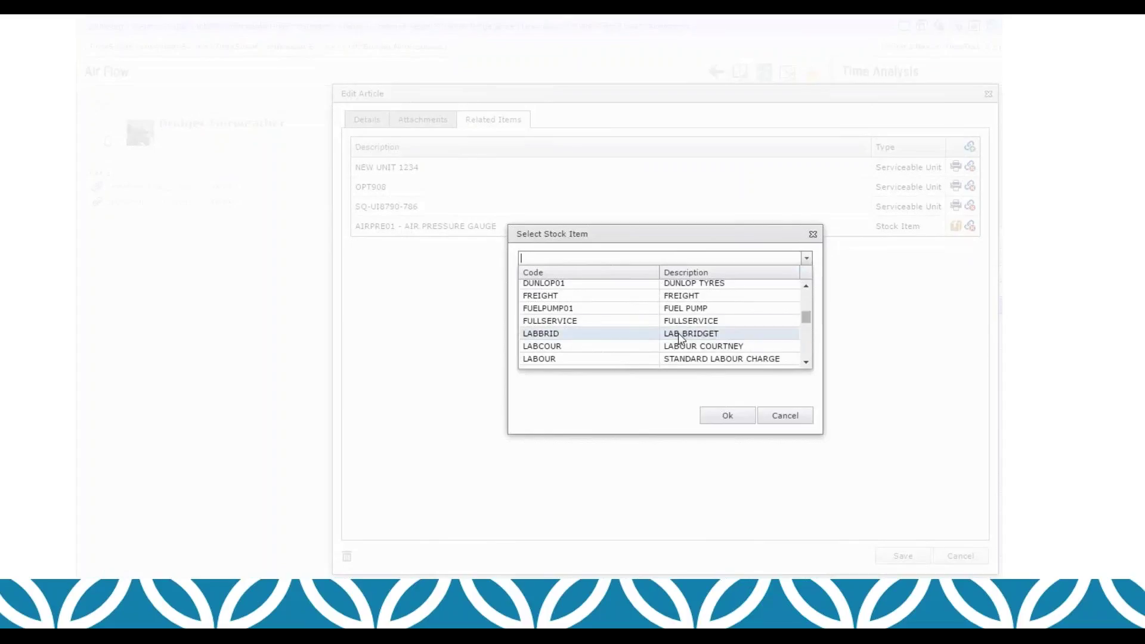
{"action": "left_click", "coordinate": [639, 320]}
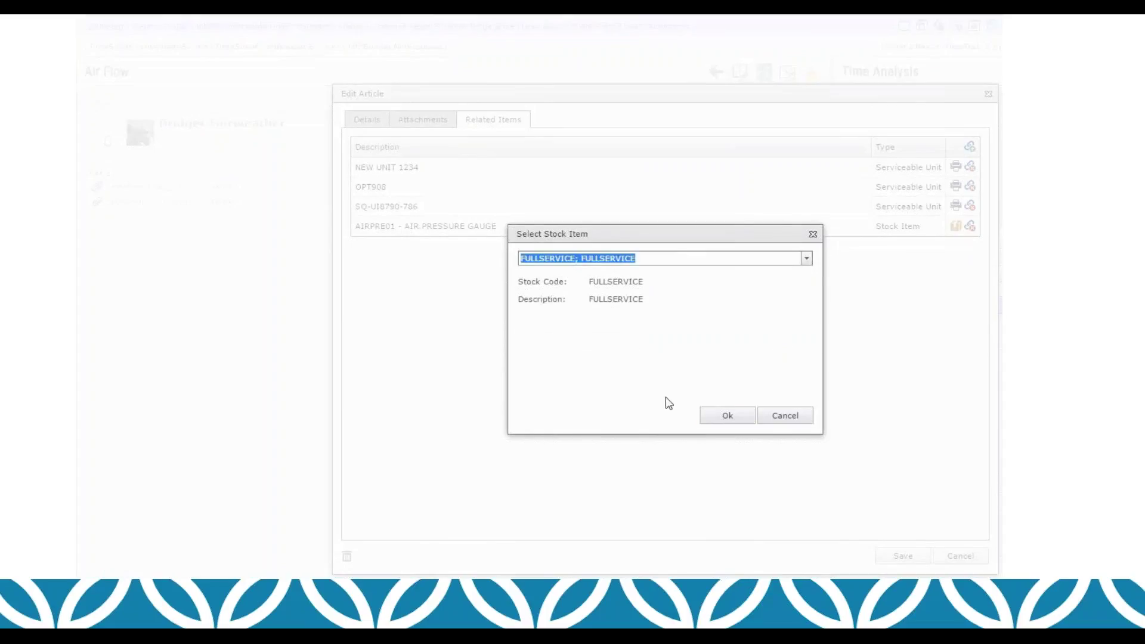
{"action": "left_click", "coordinate": [710, 417]}
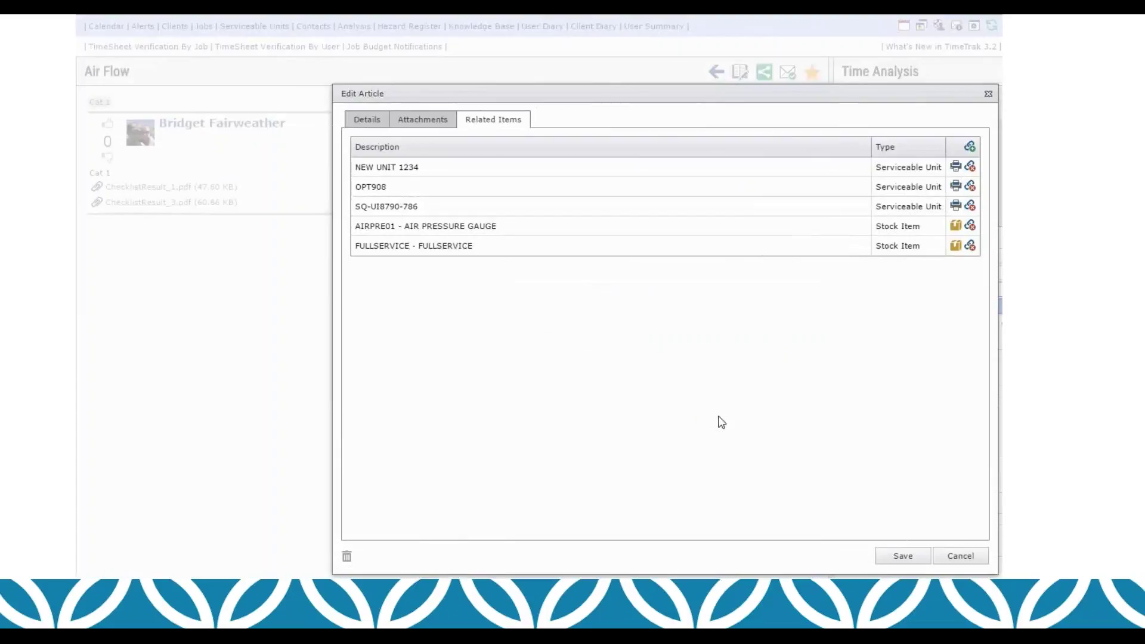
{"action": "left_click", "coordinate": [903, 557]}
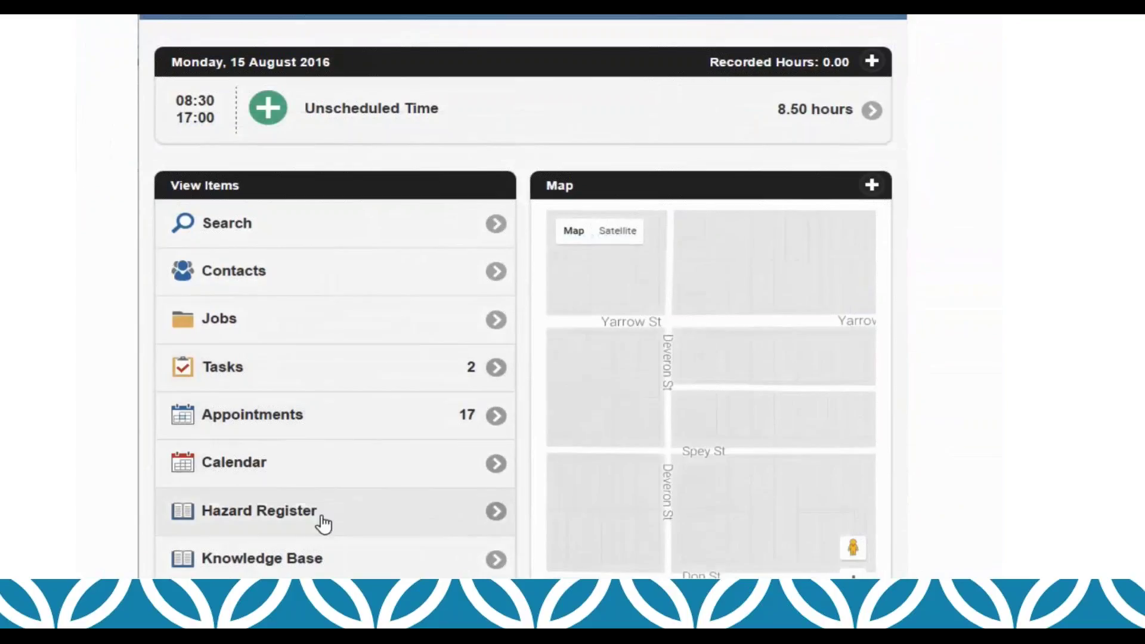
{"action": "left_click", "coordinate": [323, 523]}
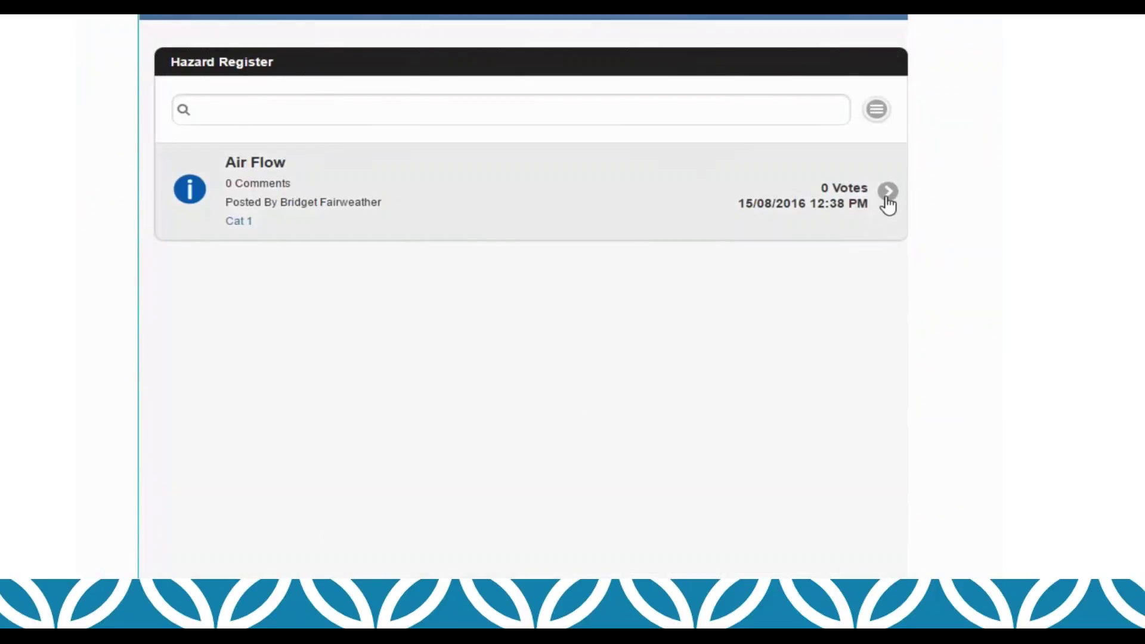
{"action": "left_click", "coordinate": [888, 197]}
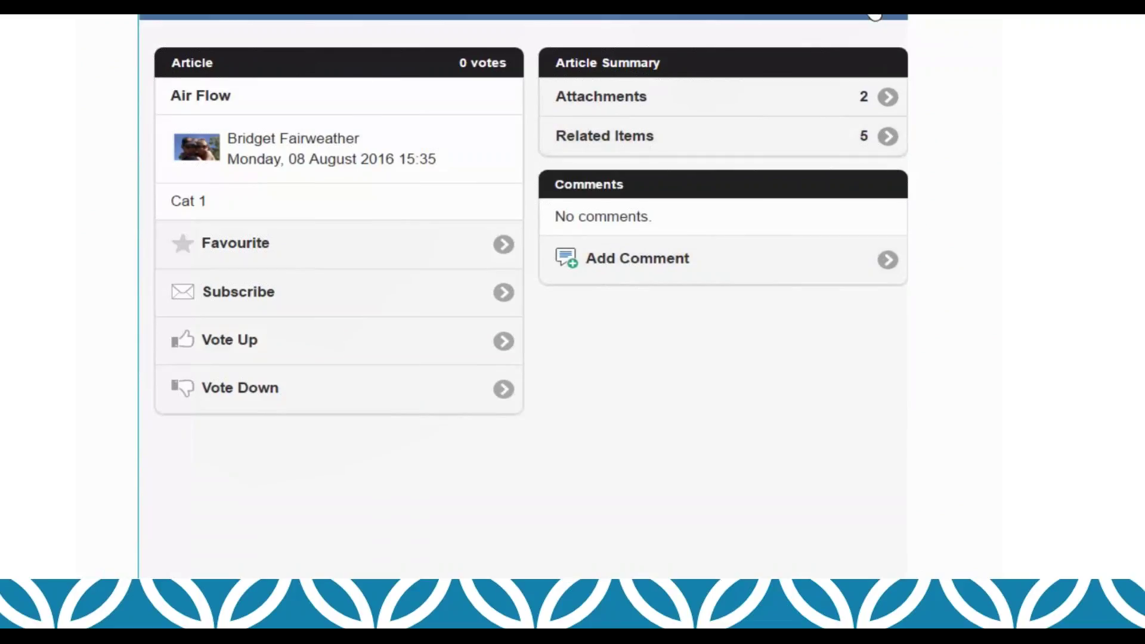
{"action": "left_click", "coordinate": [393, 55]}
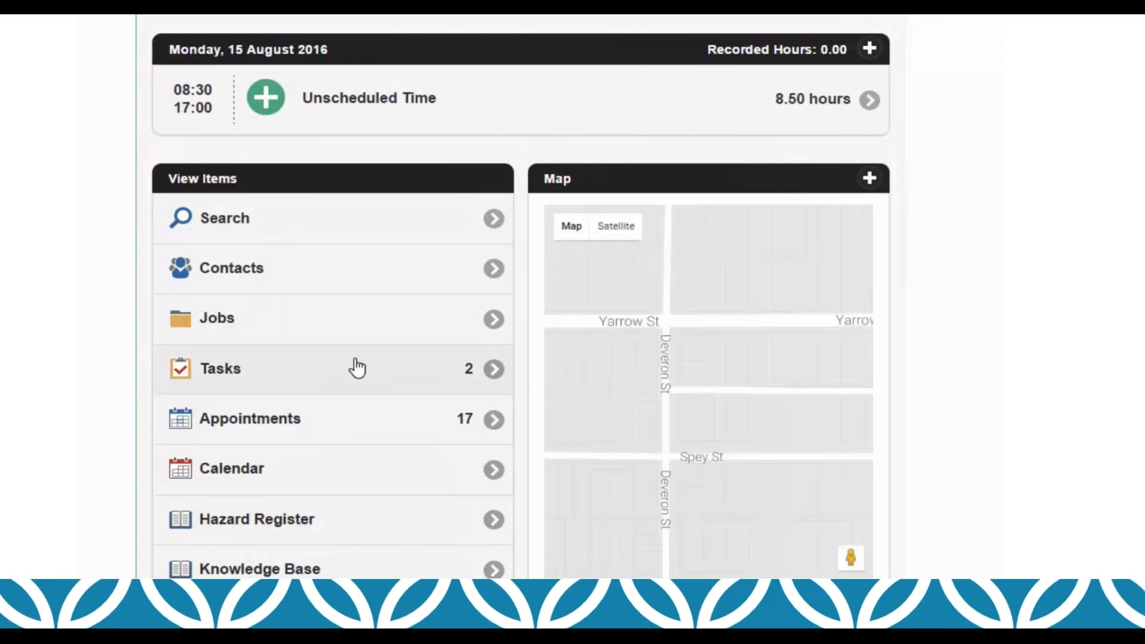
Step: Search stock items for 'airpr', open AIRPRE01 AIR PRESSURE GAUGE and show its Hazard Register
{"action": "left_click", "coordinate": [296, 234]}
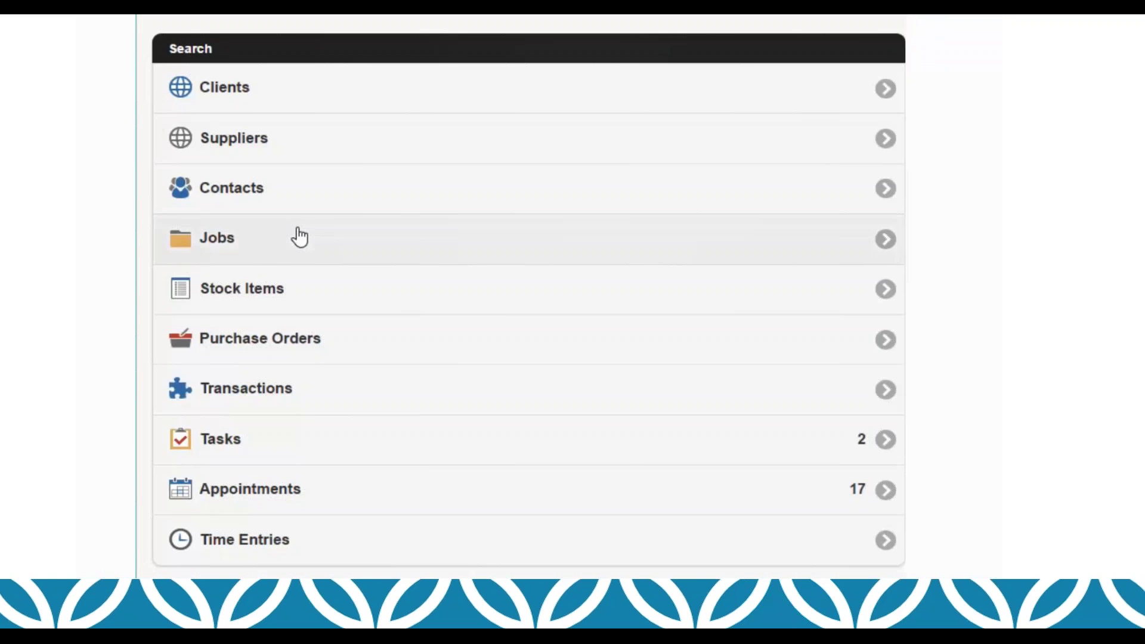
{"action": "left_click", "coordinate": [286, 296]}
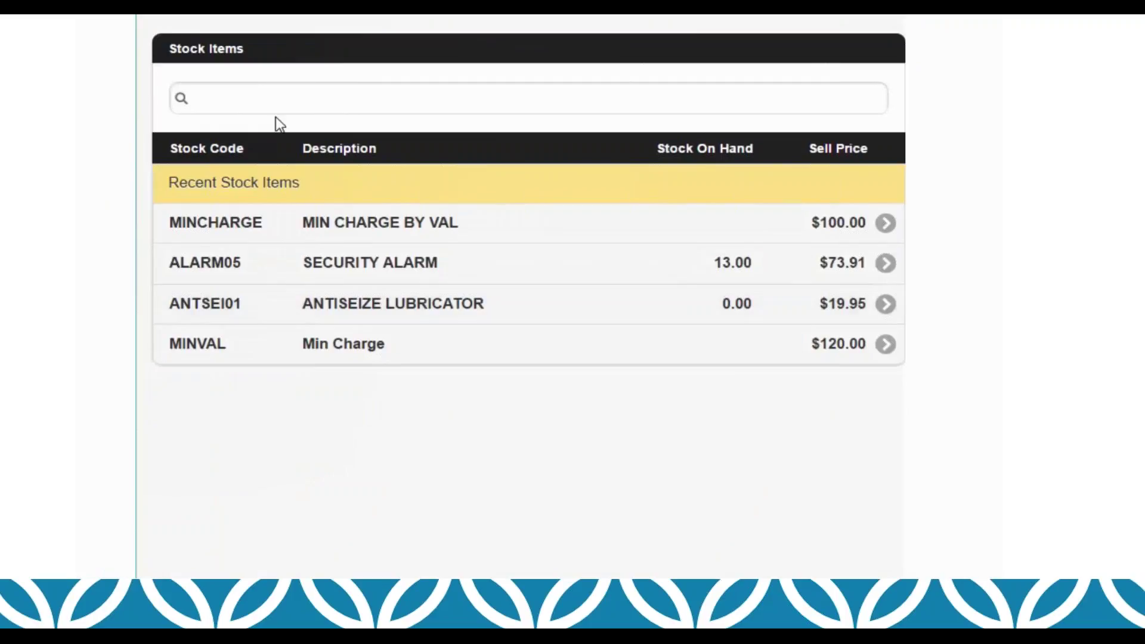
{"action": "left_click", "coordinate": [292, 100]}
{"action": "type", "text": "airpr"}
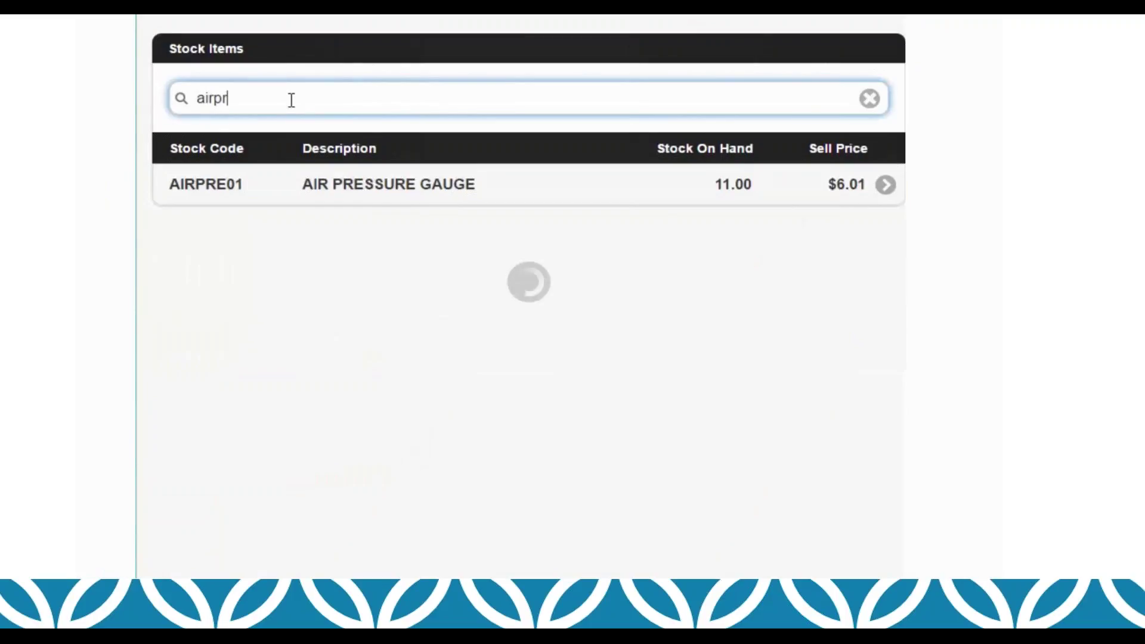
{"action": "left_click", "coordinate": [293, 182]}
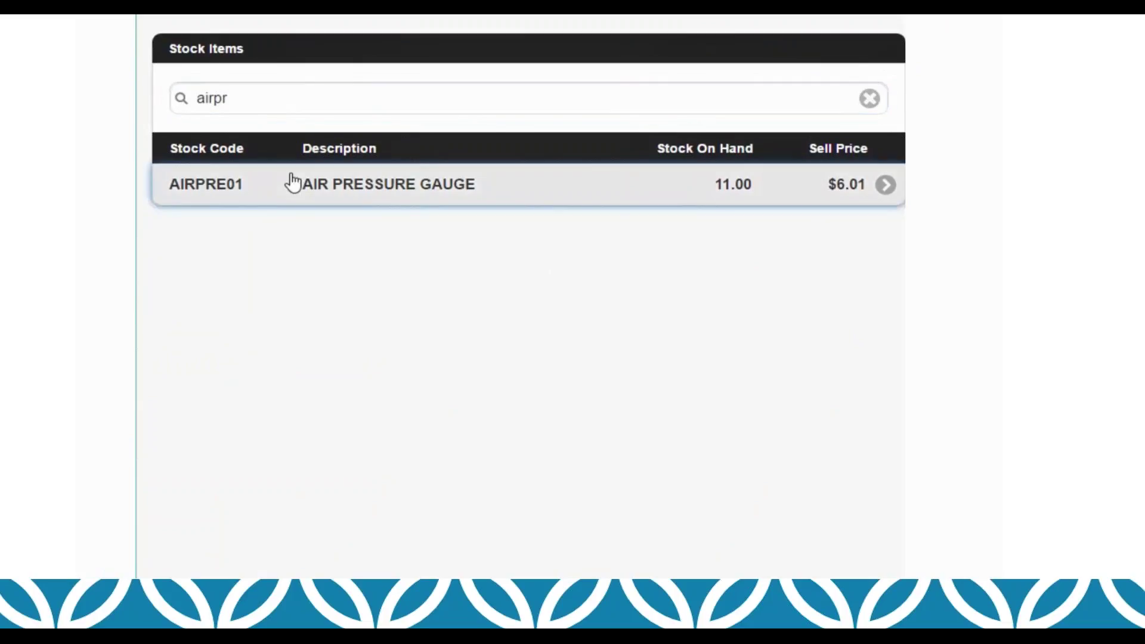
{"action": "scroll", "coordinate": [328, 326], "scroll_direction": "down", "scroll_amount": 1}
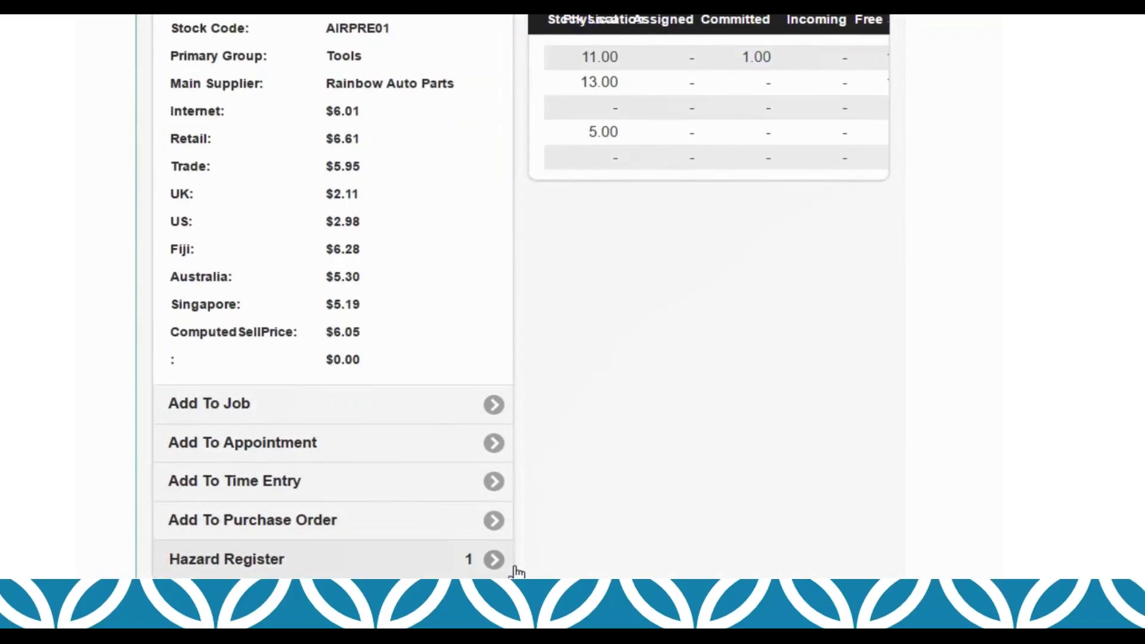
{"action": "left_click", "coordinate": [480, 561]}
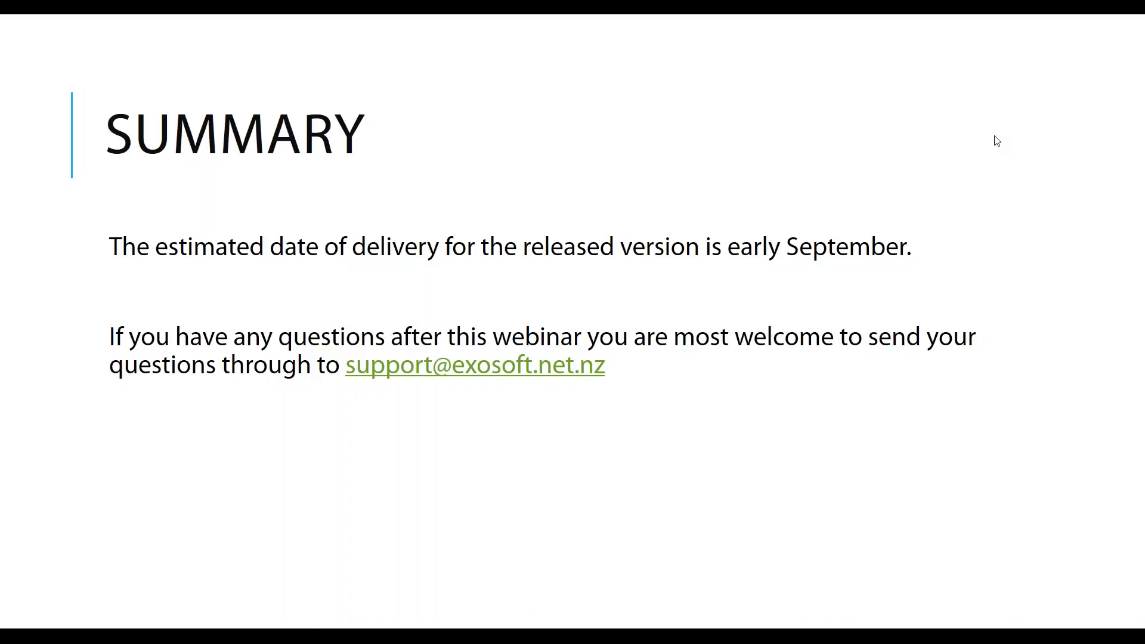
Step: Exit the Summary slide show to reveal the TimeTrak calendar and the 88-job Jobs list
{"action": "key", "text": "alt+Tab"}
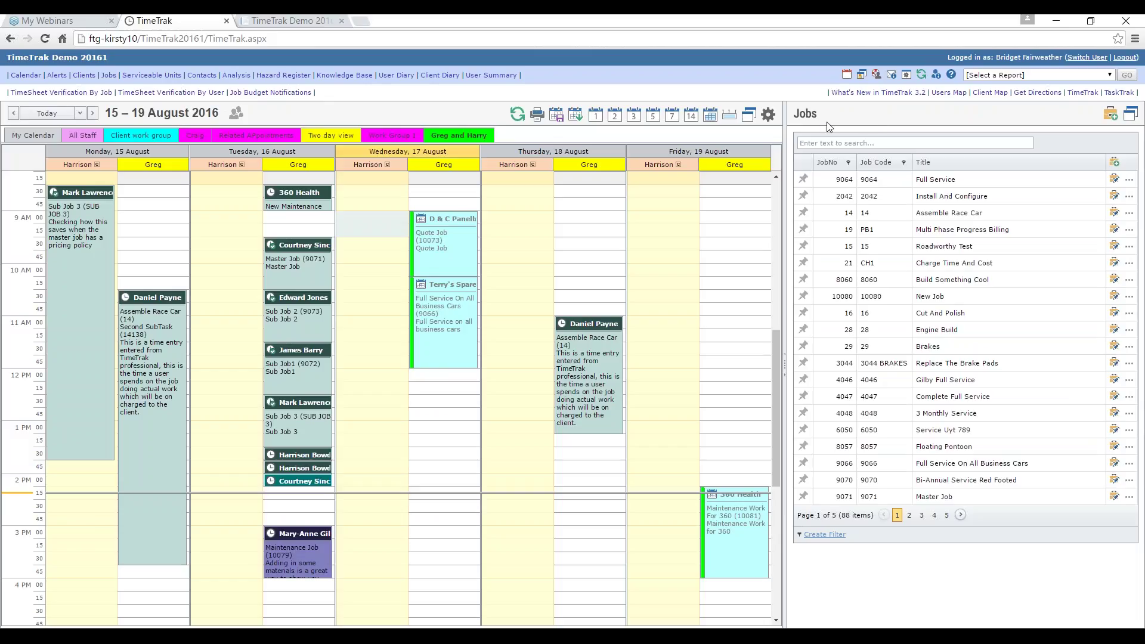
Step: Adjust the side pane and switch it through Clients and Serviceable Units to the 138-contact Contacts grid
{"action": "left_click_drag", "start_coordinate": [796, 114], "coordinate": [830, 114]}
{"action": "left_click", "coordinate": [846, 116]}
{"action": "left_click", "coordinate": [83, 76]}
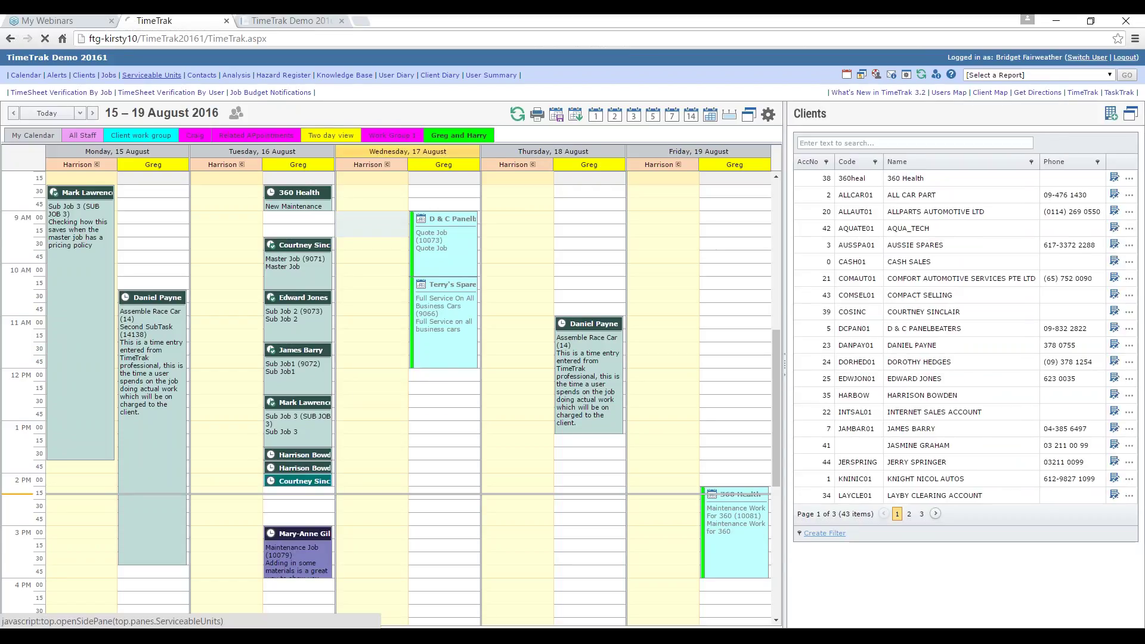
{"action": "left_click", "coordinate": [151, 76]}
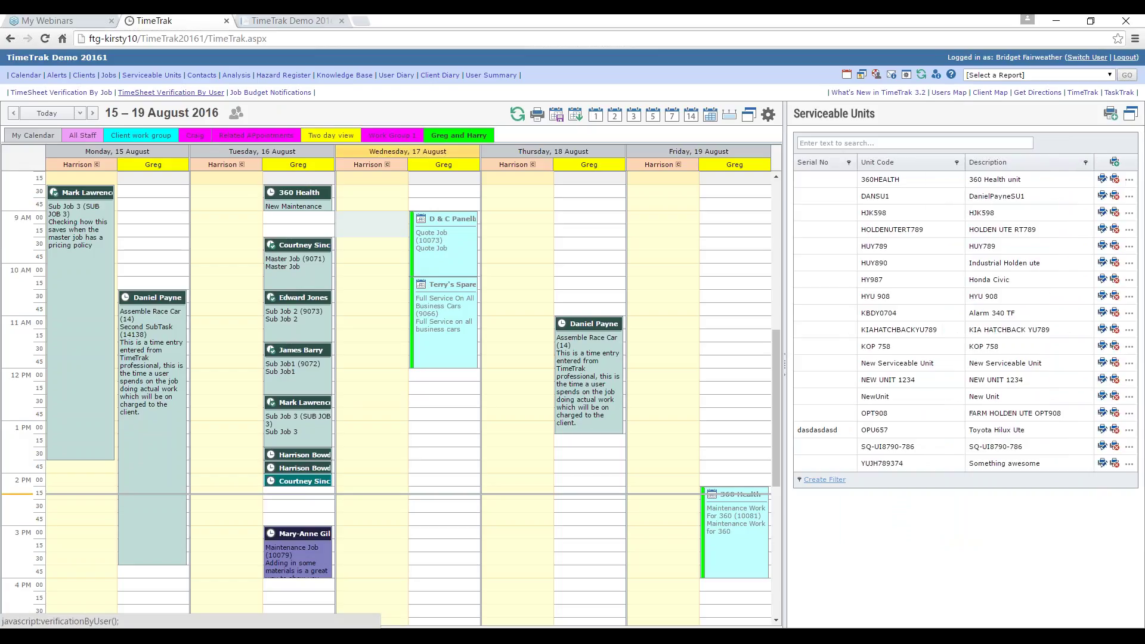
{"action": "left_click", "coordinate": [202, 77]}
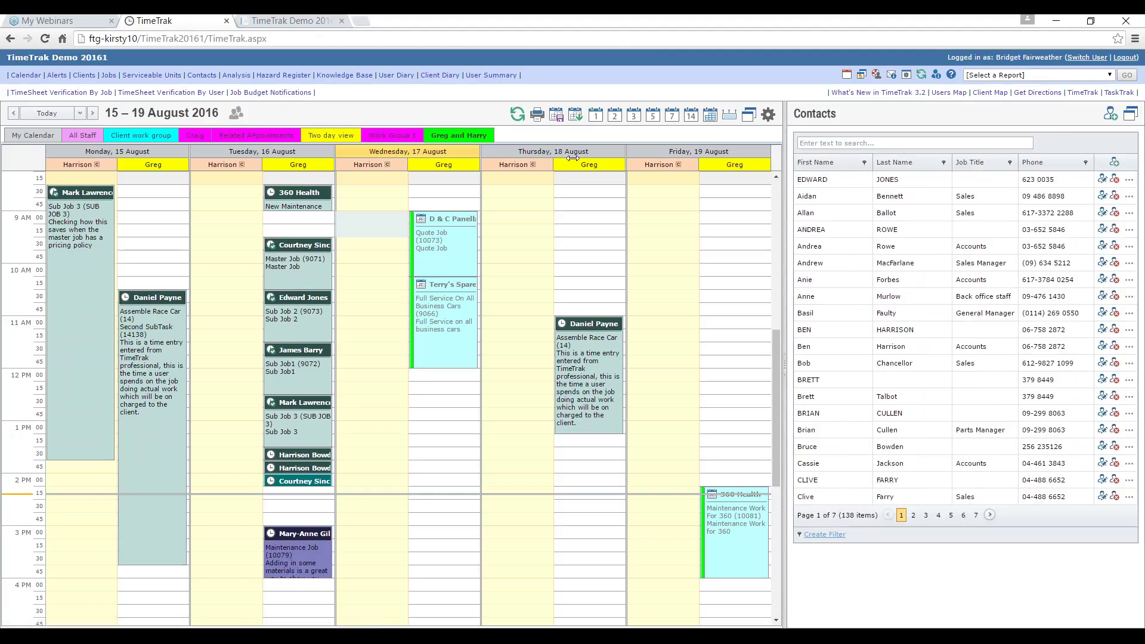
Step: Widen the Contacts pane and place Job Title between First Name and Last Name, checking its filter list
{"action": "left_click_drag", "start_coordinate": [785, 158], "coordinate": [479, 158]}
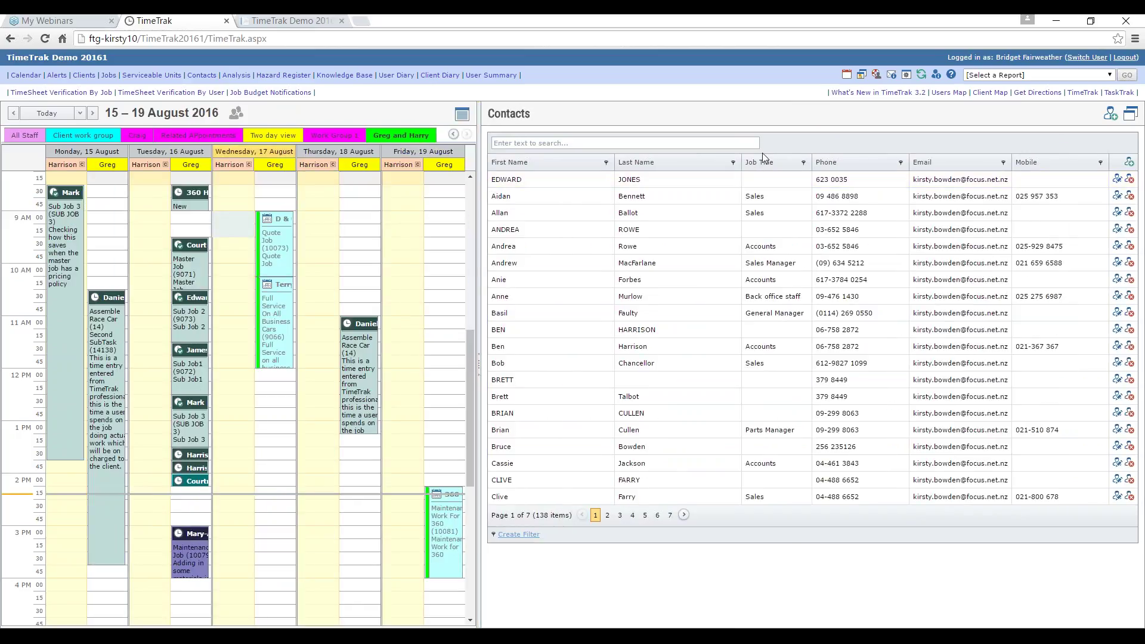
{"action": "left_click_drag", "start_coordinate": [766, 167], "coordinate": [618, 170]}
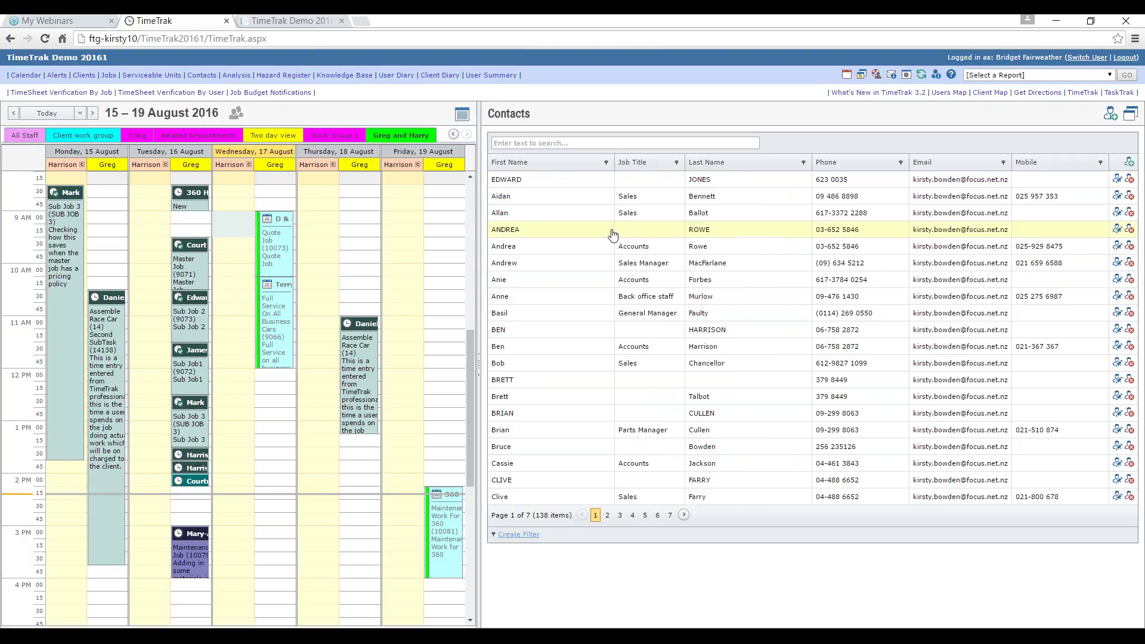
{"action": "left_click", "coordinate": [677, 163]}
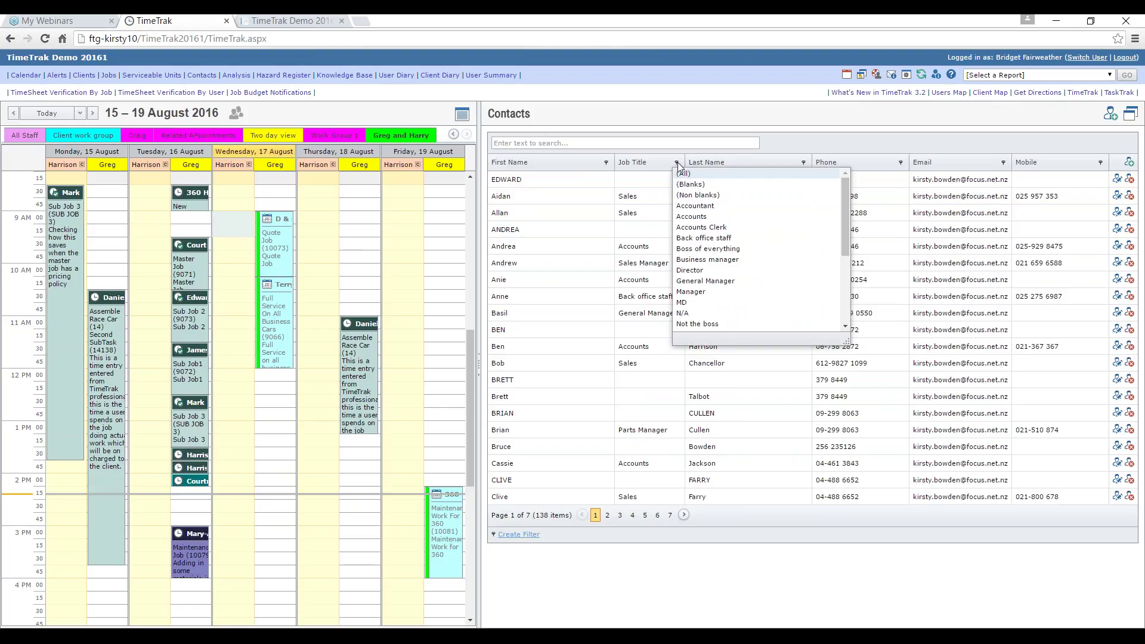
{"action": "left_click", "coordinate": [784, 142]}
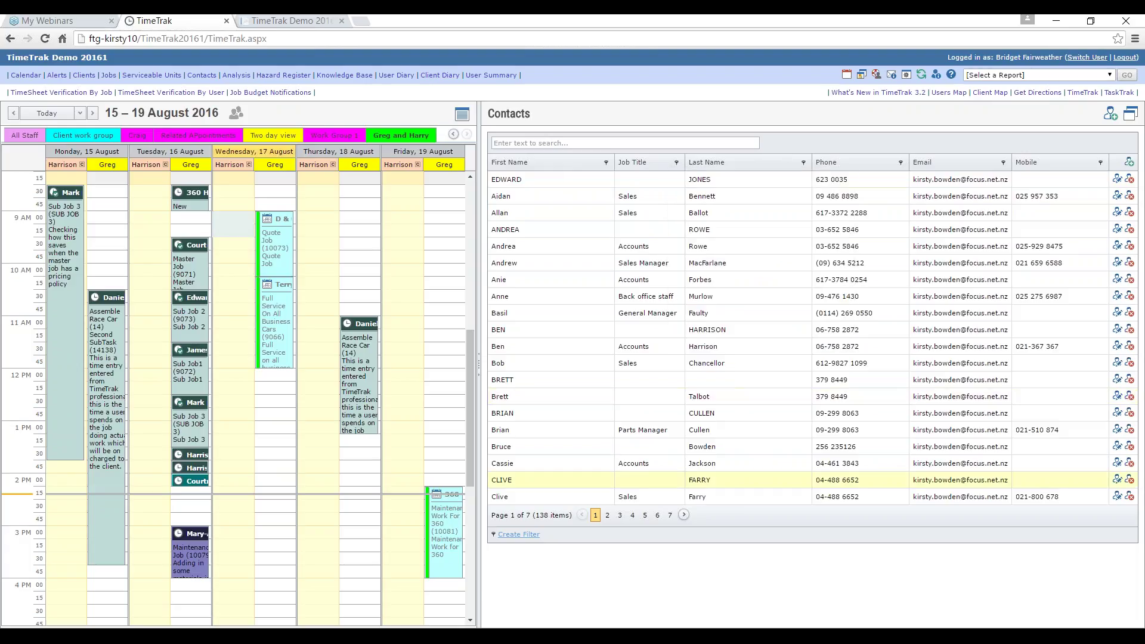
{"action": "left_click", "coordinate": [517, 536]}
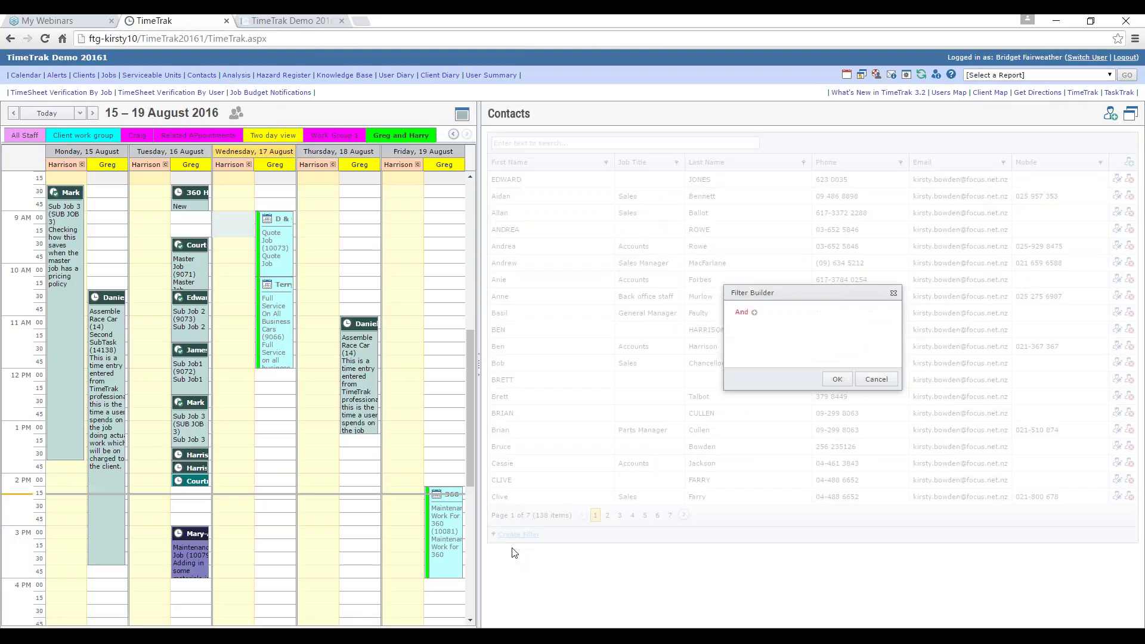
{"action": "left_click", "coordinate": [754, 313]}
{"action": "left_click", "coordinate": [756, 329]}
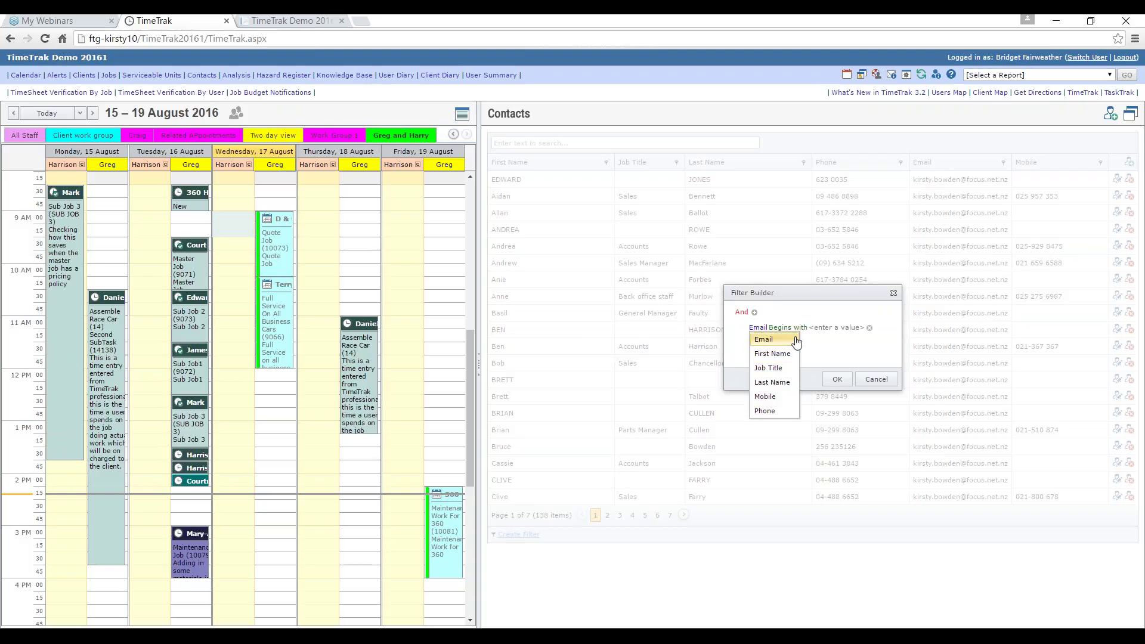
{"action": "left_click", "coordinate": [874, 380]}
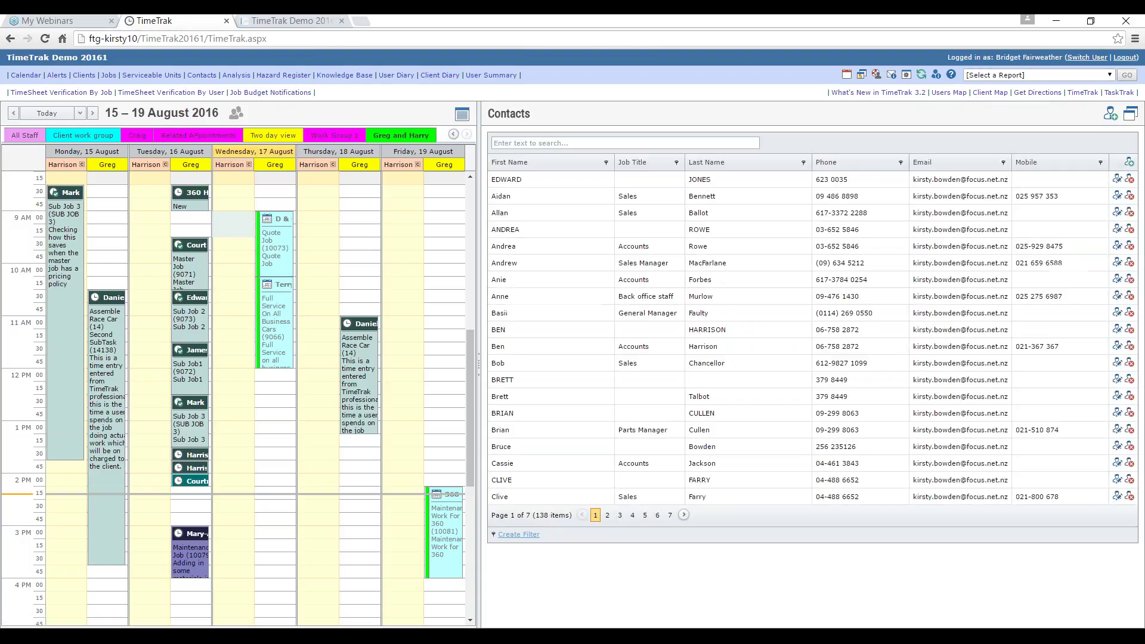
Step: Switch the side pane to Jobs and filter the jobs by a single Job Manager
{"action": "left_click", "coordinate": [108, 75]}
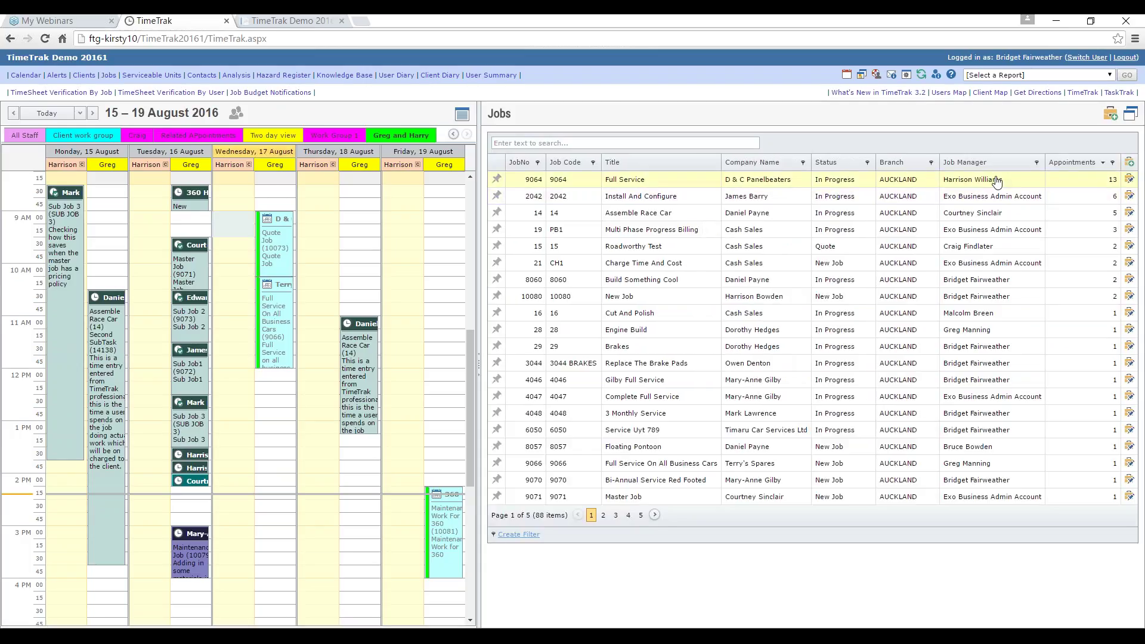
{"action": "left_click", "coordinate": [1036, 162]}
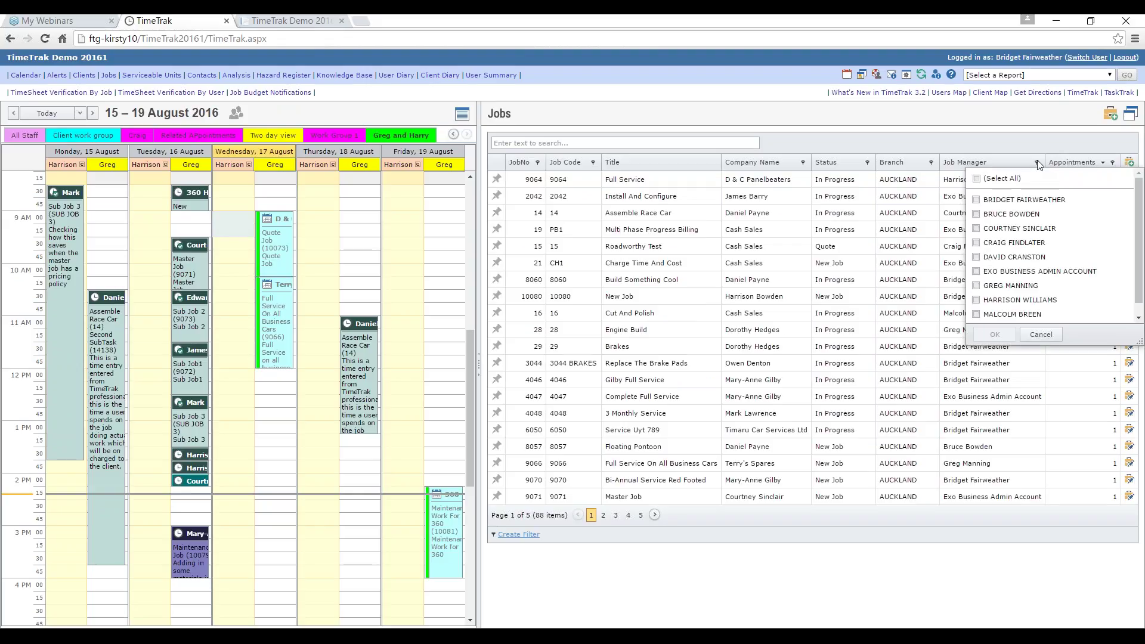
{"action": "left_click", "coordinate": [977, 200]}
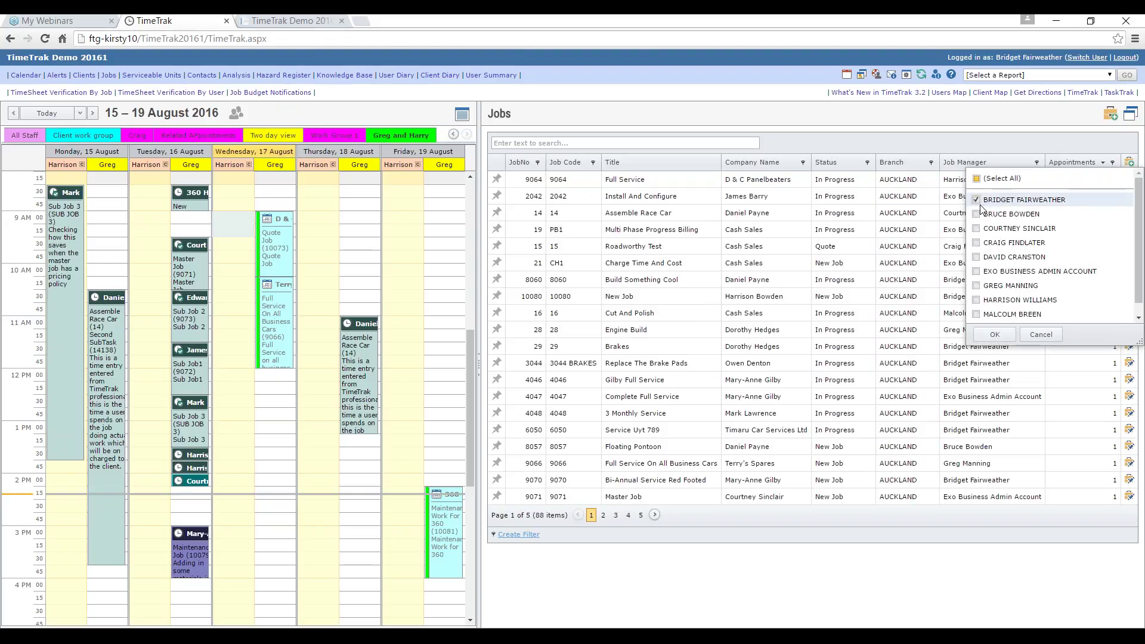
{"action": "left_click", "coordinate": [995, 336]}
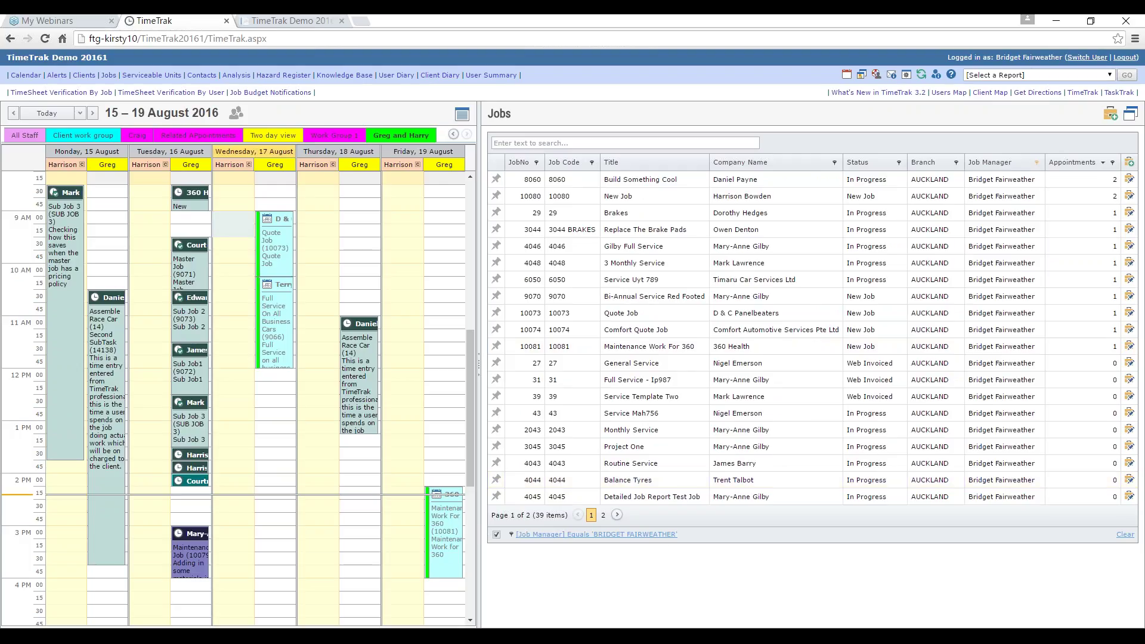
Step: Add a Status Equals 'In progress' condition in Filter Builder, then switch off and clear the filter
{"action": "left_click", "coordinate": [540, 536]}
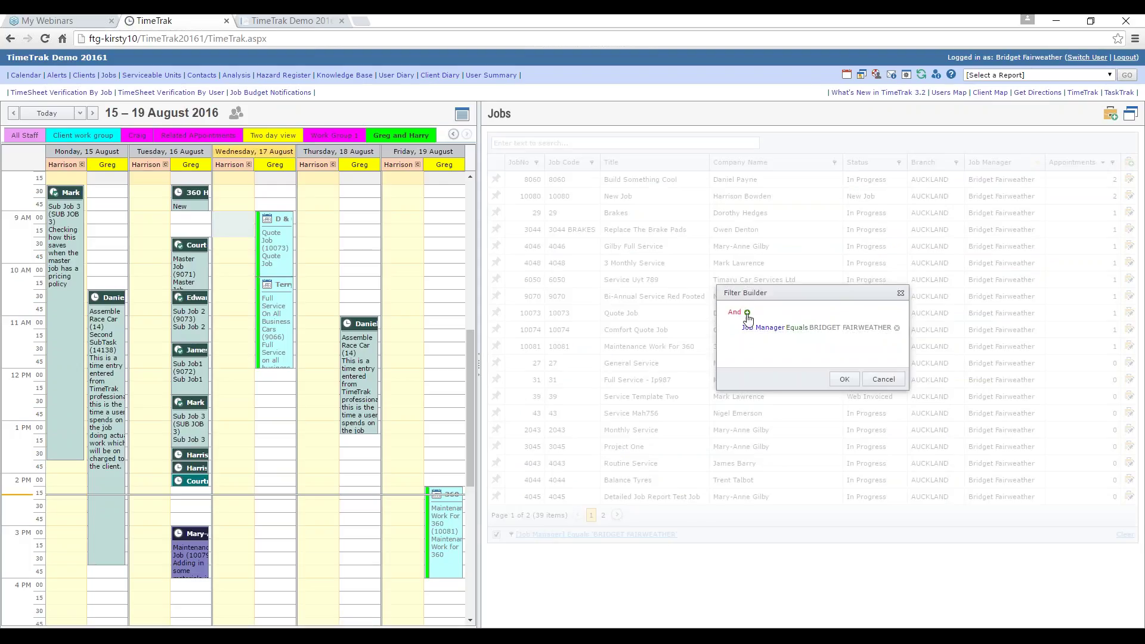
{"action": "left_click", "coordinate": [748, 312]}
{"action": "left_click", "coordinate": [761, 344]}
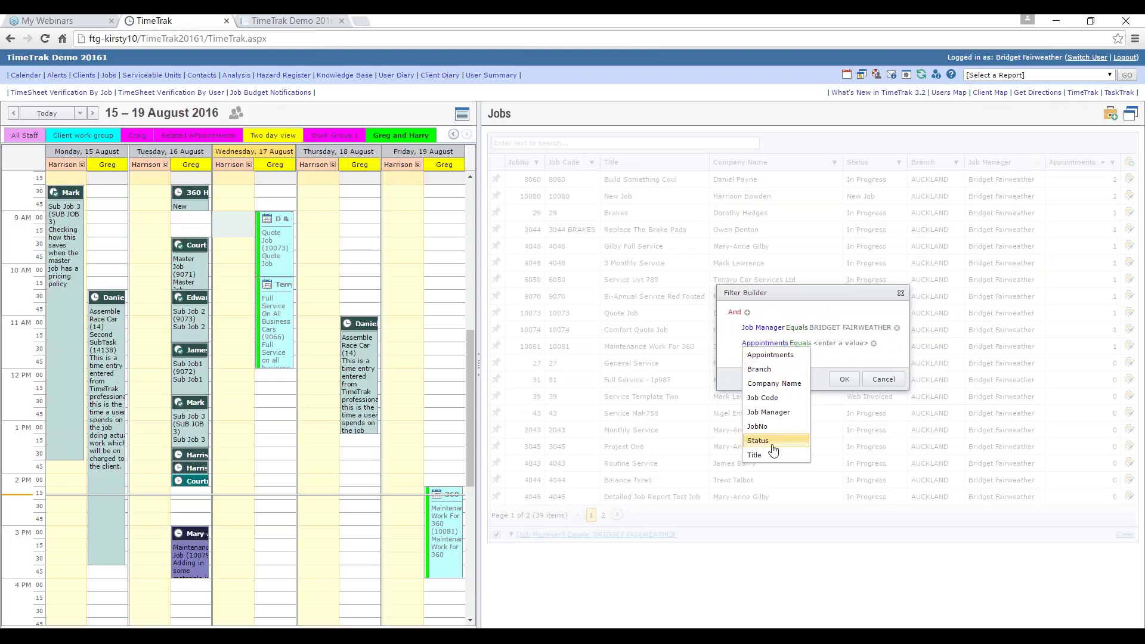
{"action": "left_click", "coordinate": [773, 445]}
{"action": "left_click", "coordinate": [789, 344]}
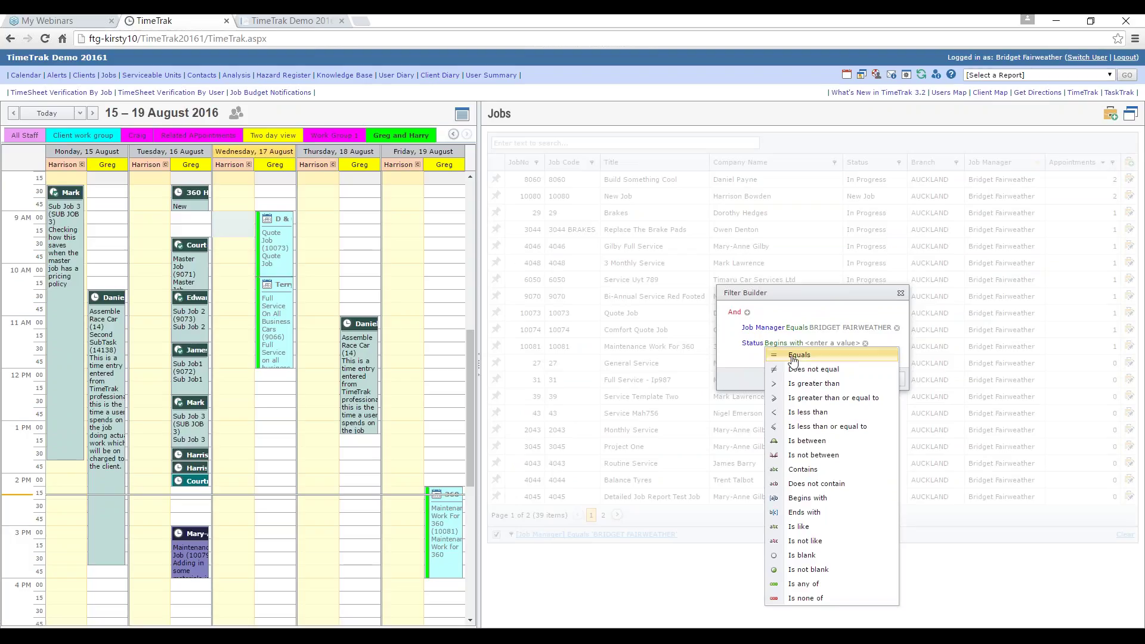
{"action": "left_click", "coordinate": [799, 355]}
{"action": "left_click", "coordinate": [805, 343]}
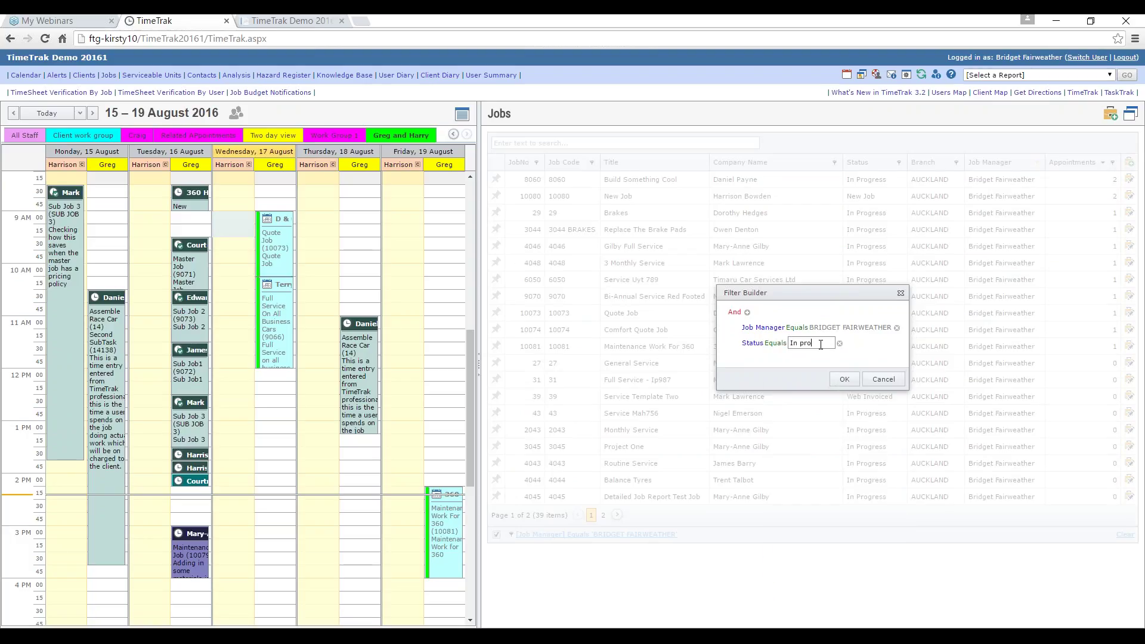
{"action": "left_click", "coordinate": [831, 380]}
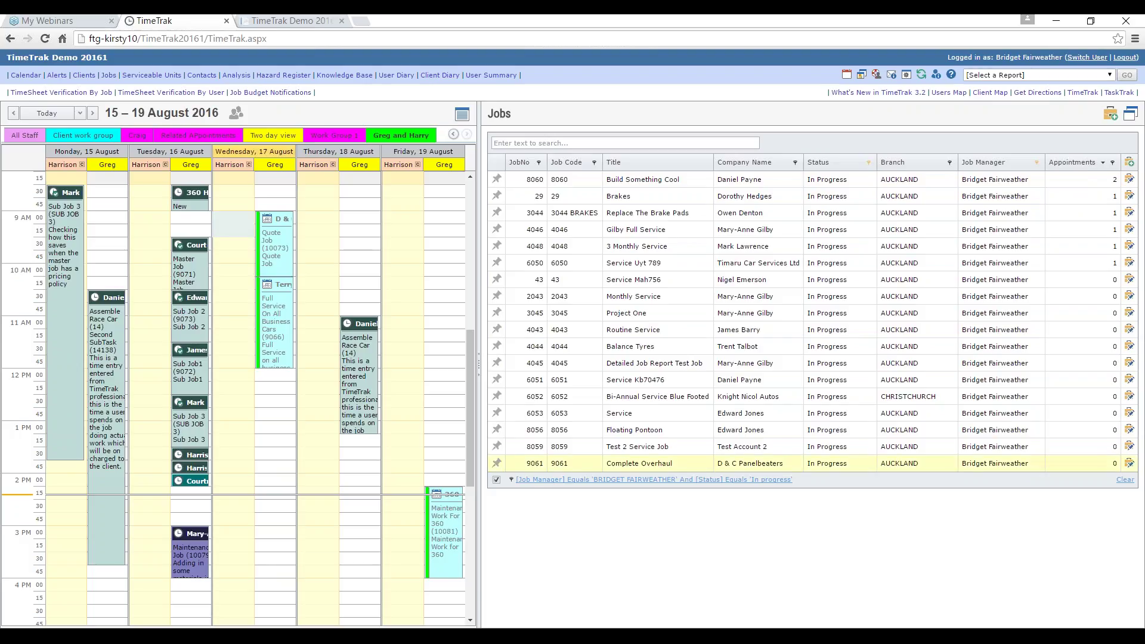
{"action": "left_click", "coordinate": [497, 480]}
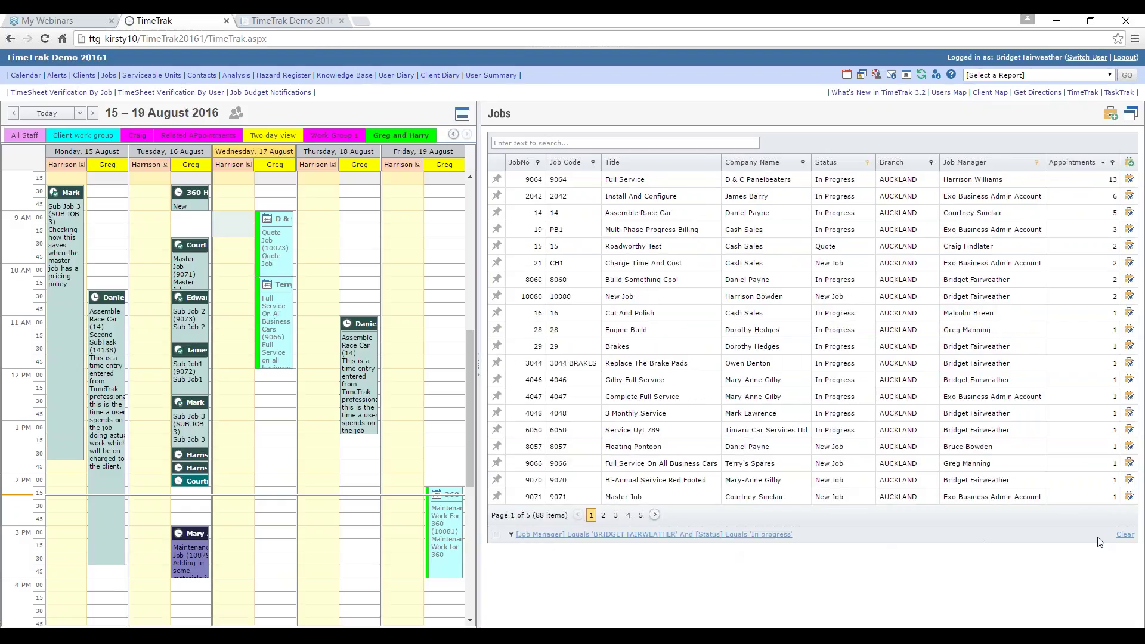
{"action": "left_click", "coordinate": [1126, 535]}
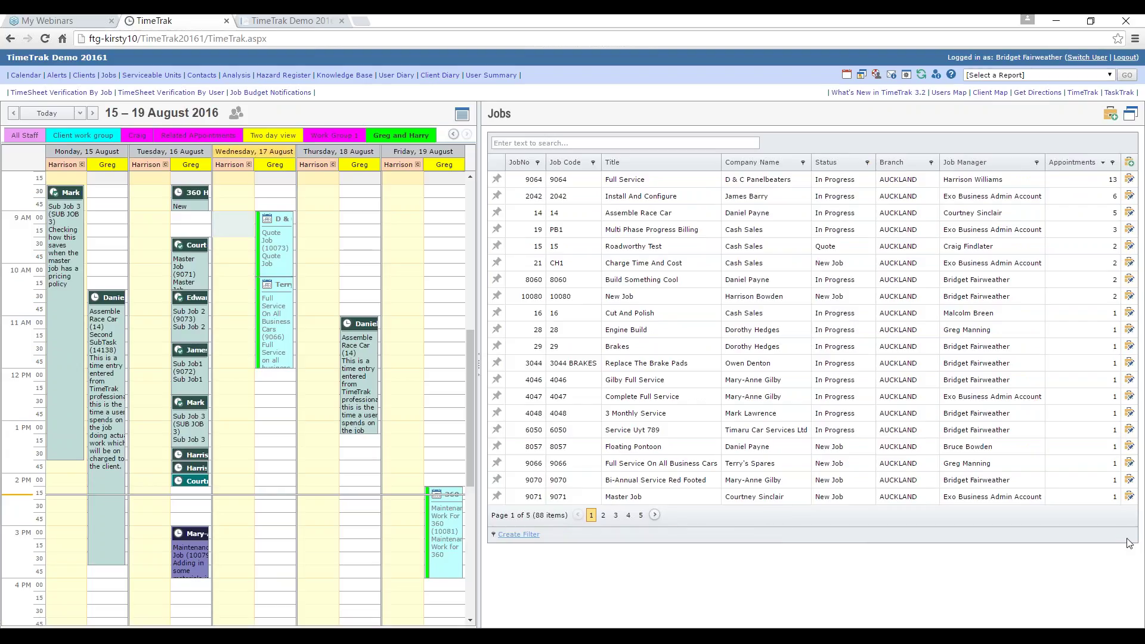
Step: Narrow the Jobs pane to widen the calendar, visit Hazard Register and Knowledge Base, then return to the calendar
{"action": "left_click_drag", "start_coordinate": [480, 203], "coordinate": [761, 128]}
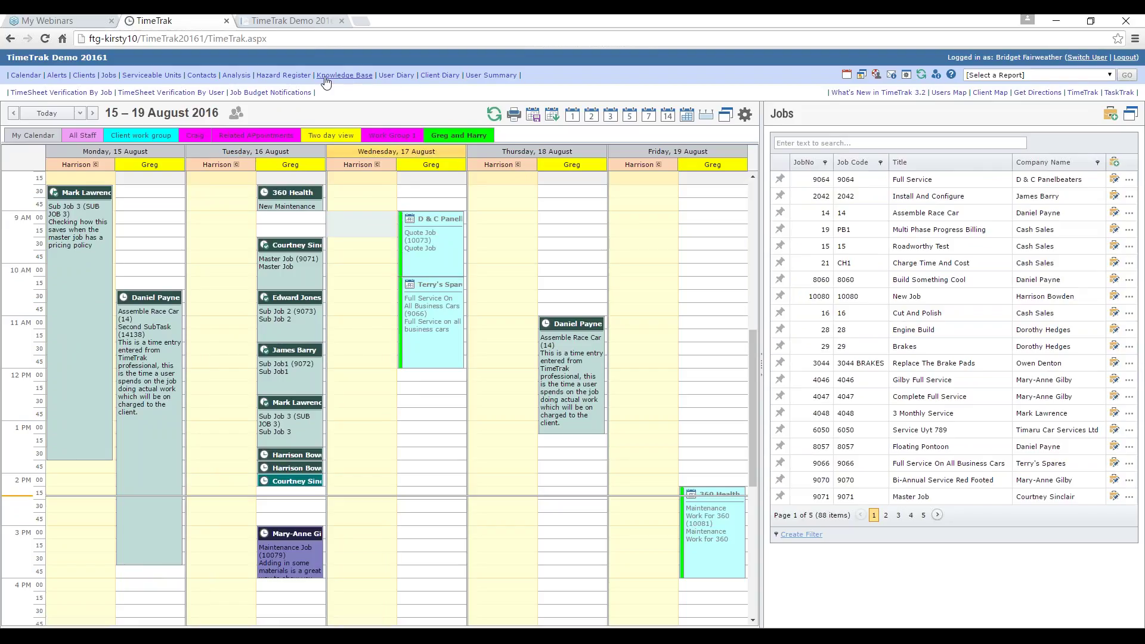
{"action": "left_click", "coordinate": [296, 78]}
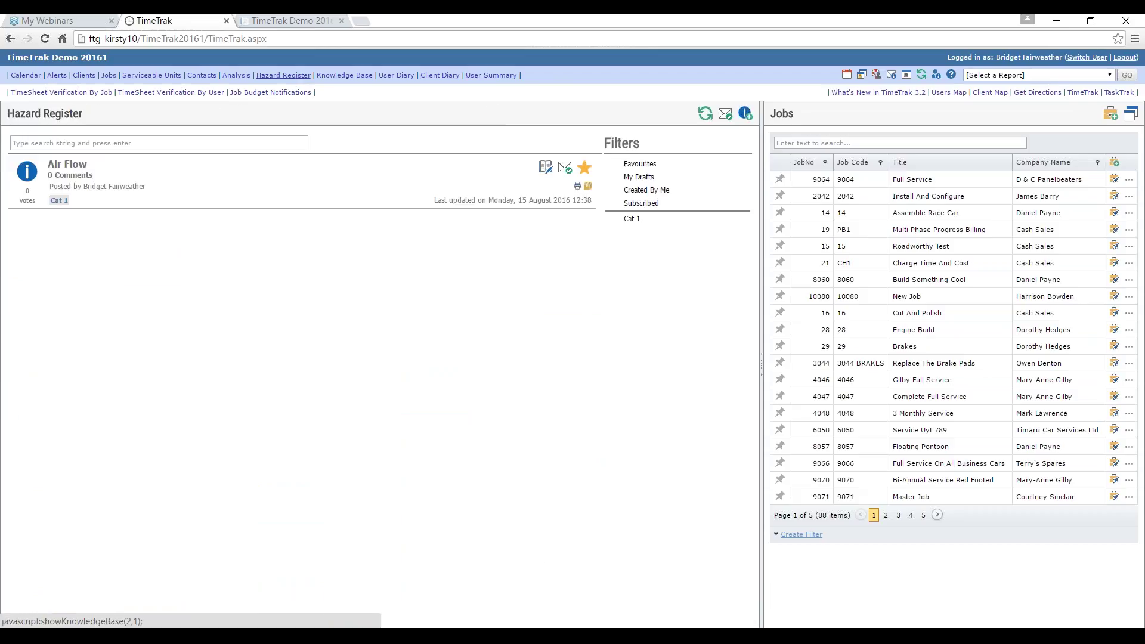
{"action": "left_click", "coordinate": [334, 78]}
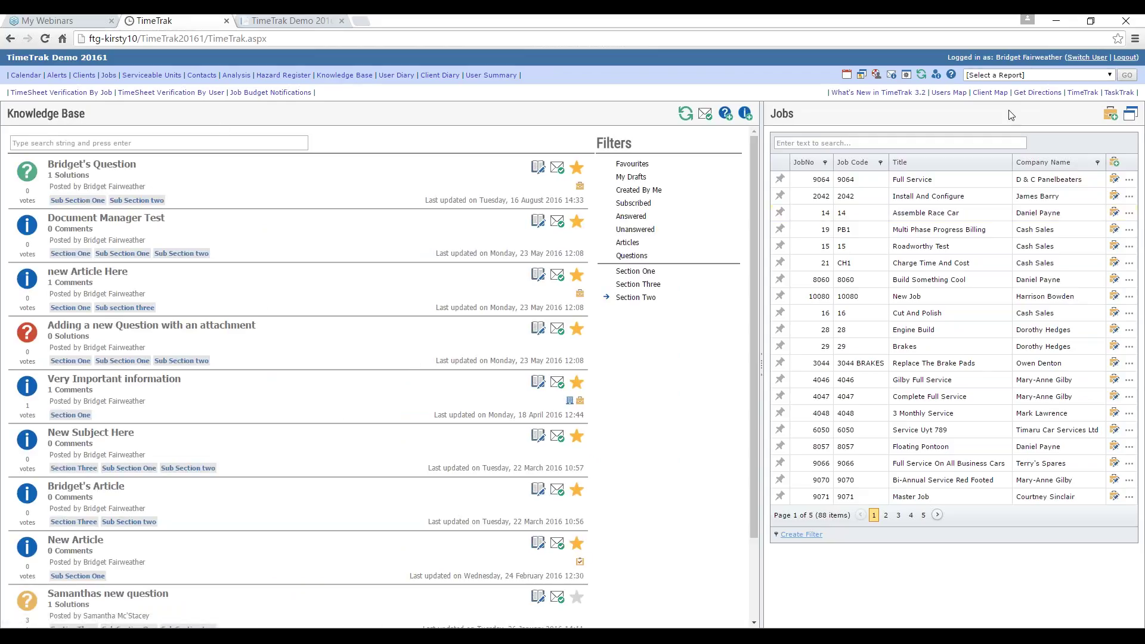
{"action": "left_click", "coordinate": [1083, 94]}
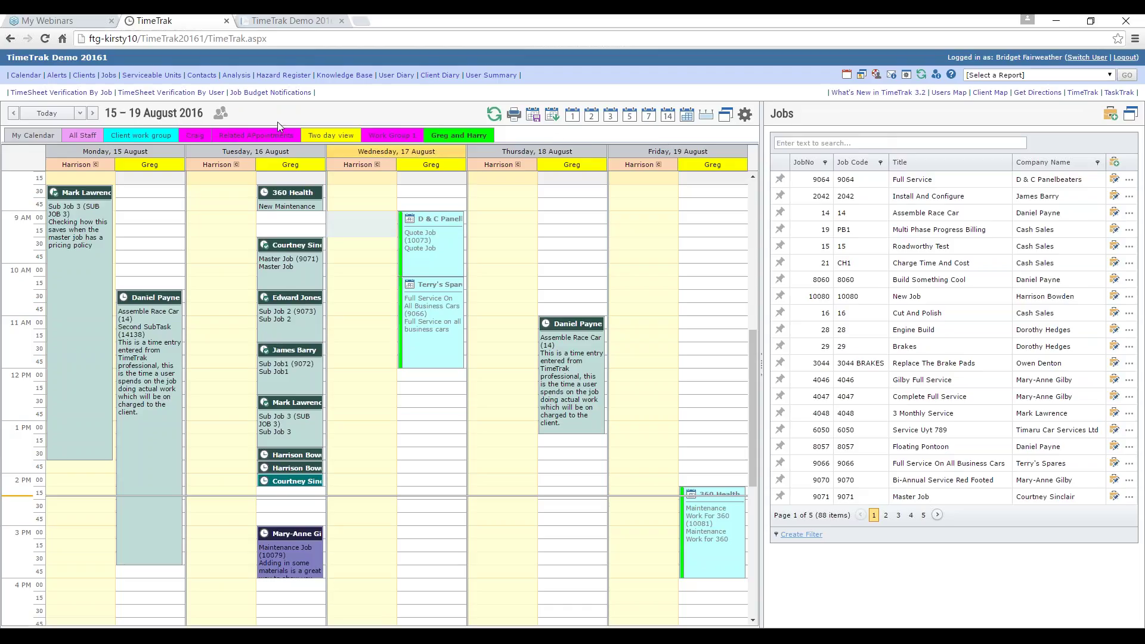
Step: Open Verification By Job and refresh its filters to list Assemble Race Car and Install And Configure ($582.50)
{"action": "left_click", "coordinate": [90, 96]}
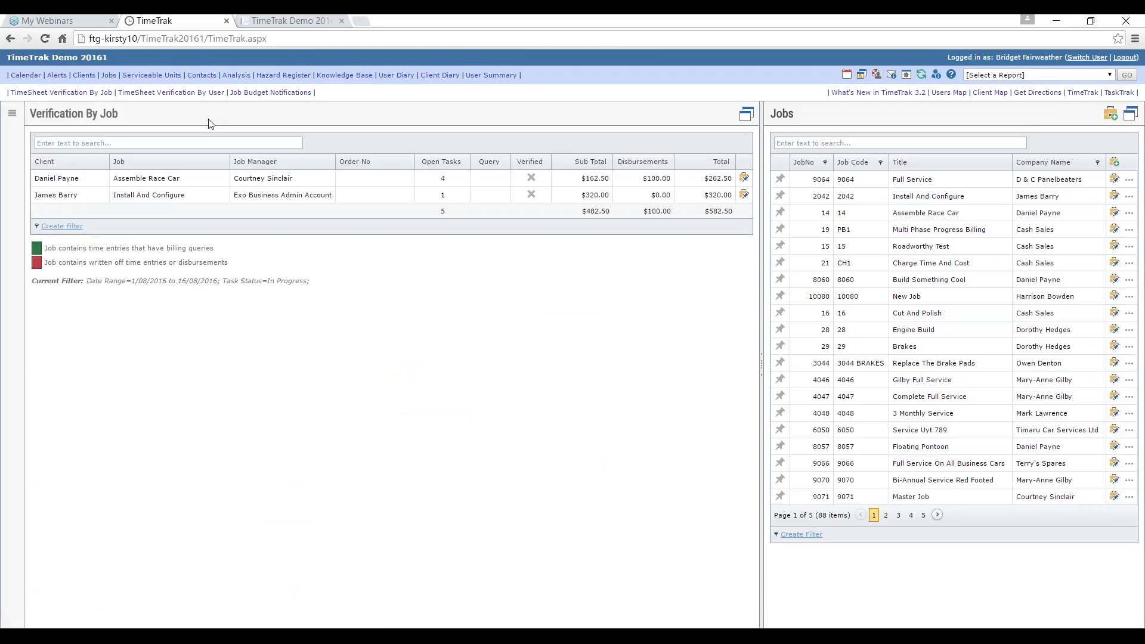
{"action": "left_click", "coordinate": [12, 113]}
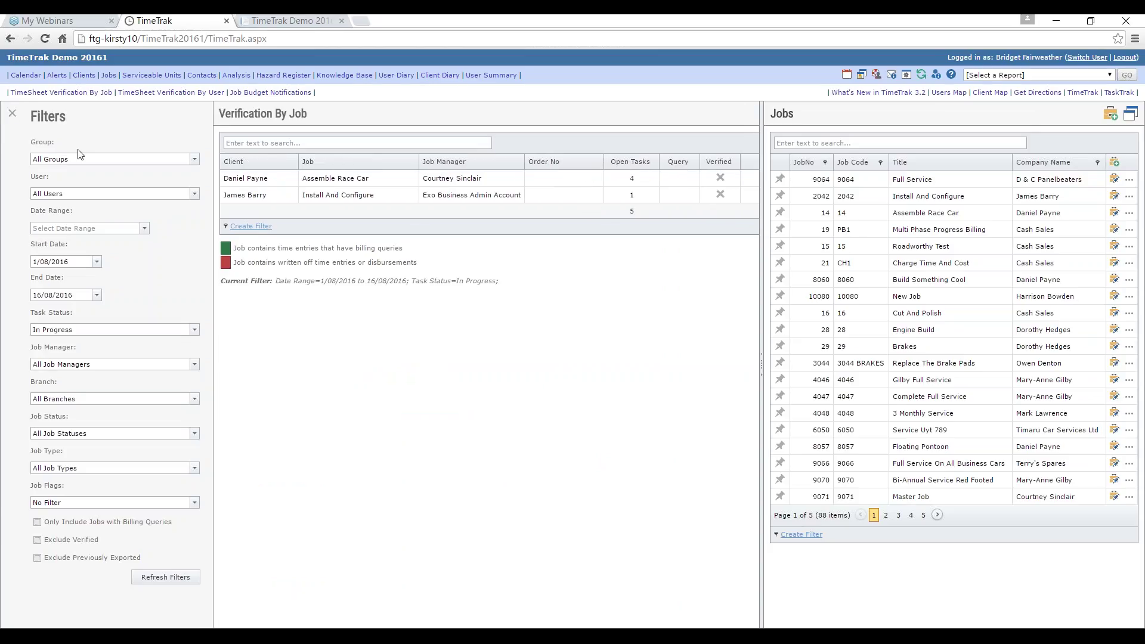
{"action": "left_click", "coordinate": [156, 579]}
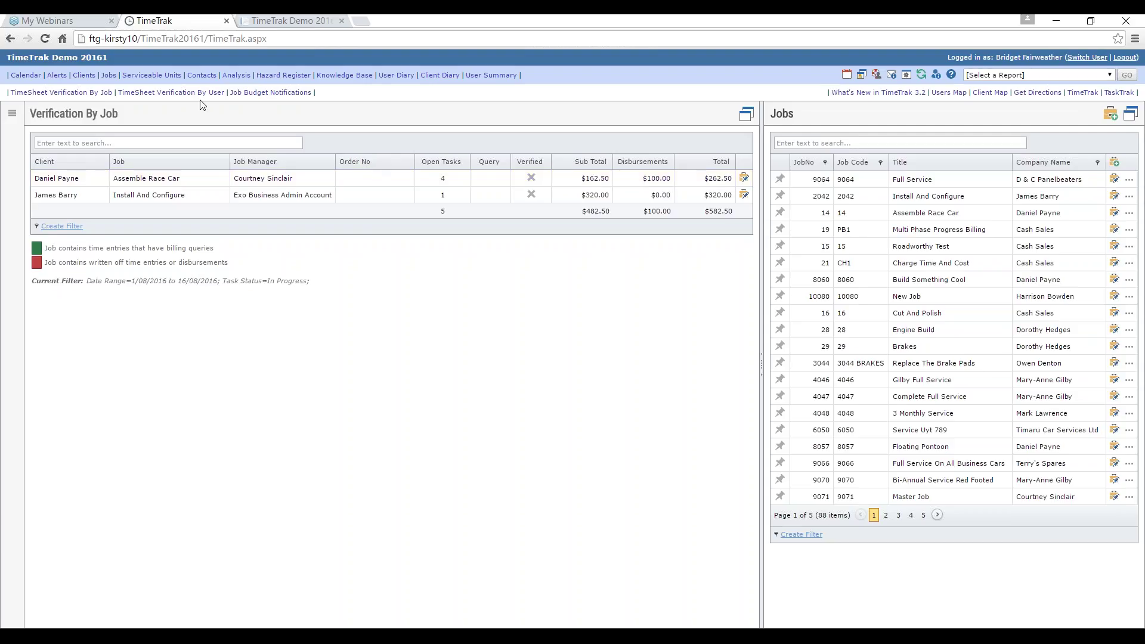
Step: View the Verification By User report, then go back to the 15–19 August 2016 calendar week
{"action": "left_click", "coordinate": [170, 94]}
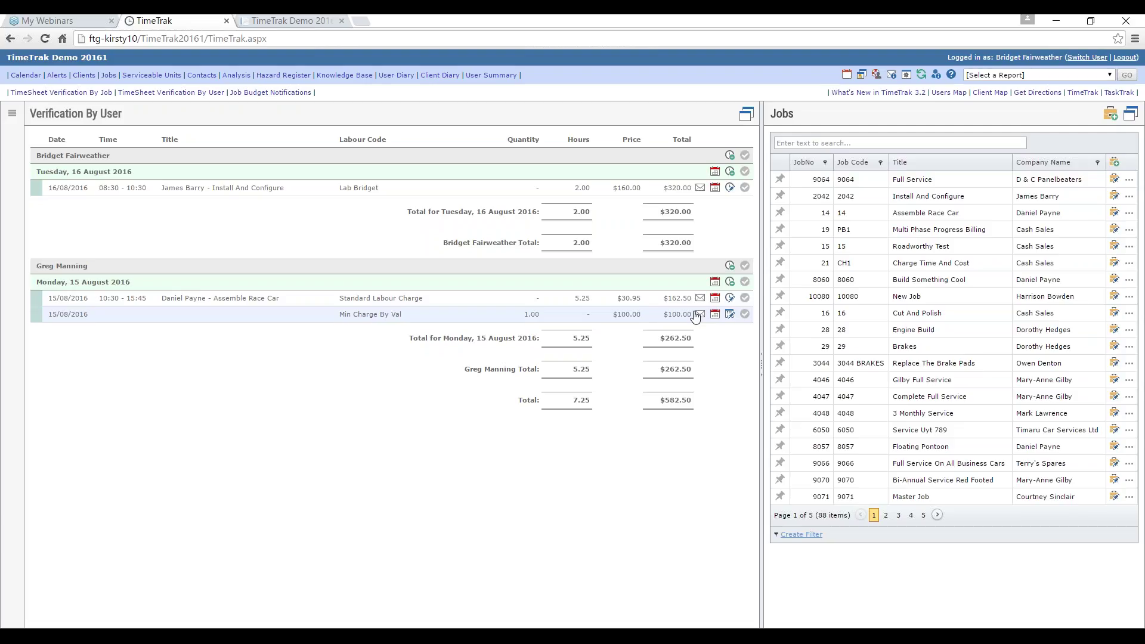
{"action": "left_click", "coordinate": [1083, 93]}
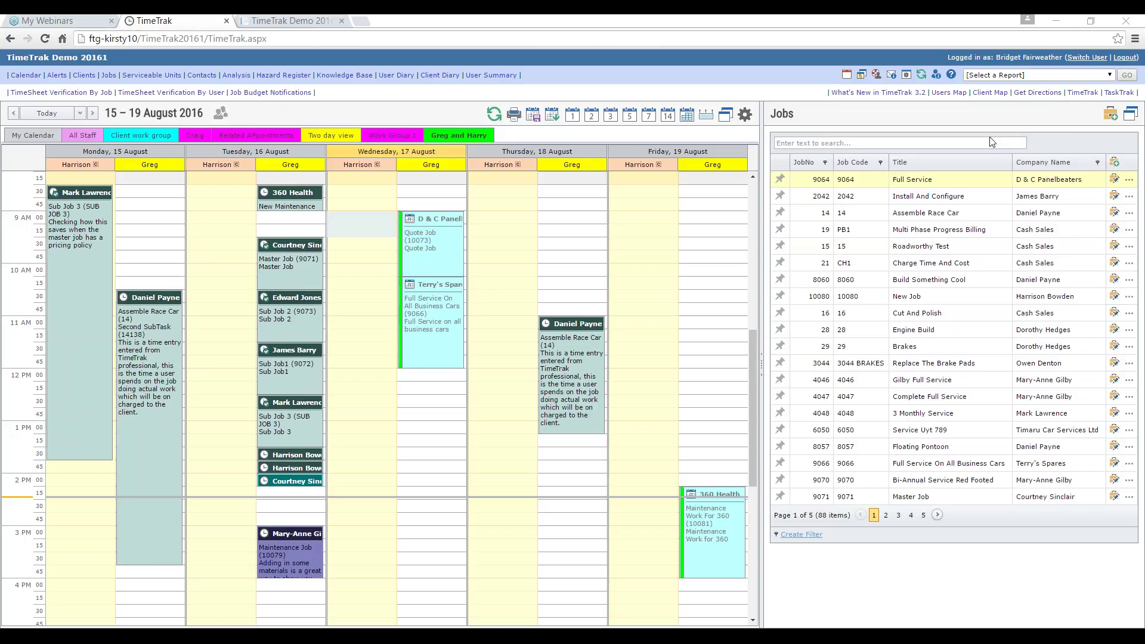
Step: Start the slide show, exit it, and resume on the Summary slide announcing the early-September release
{"action": "key", "text": "alt+Tab"}
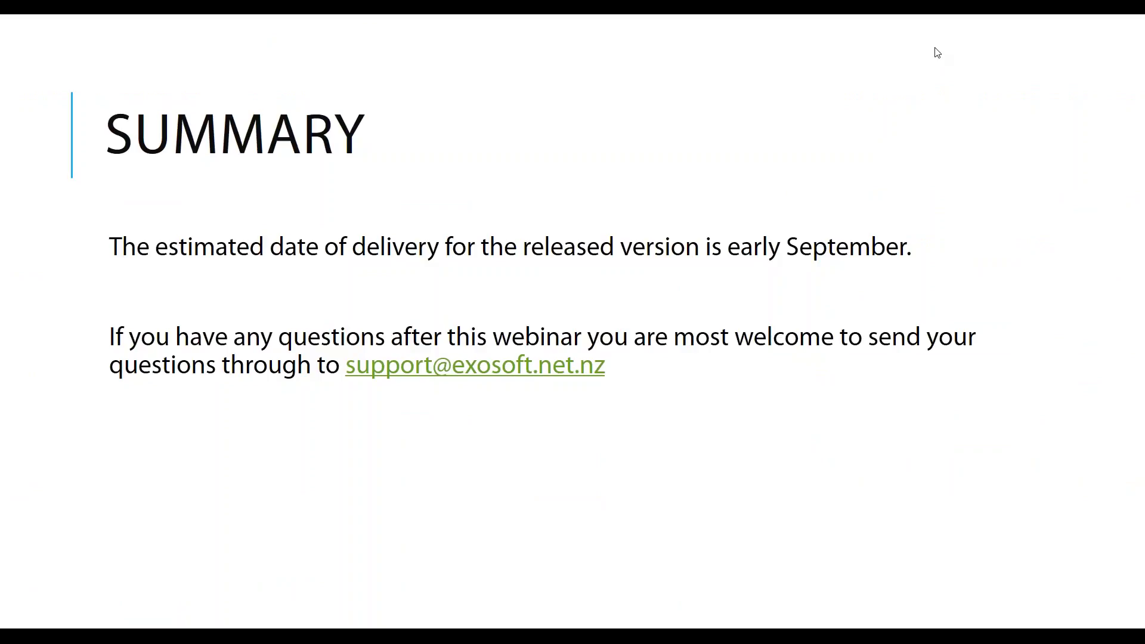
{"action": "key", "text": "alt+Tab"}
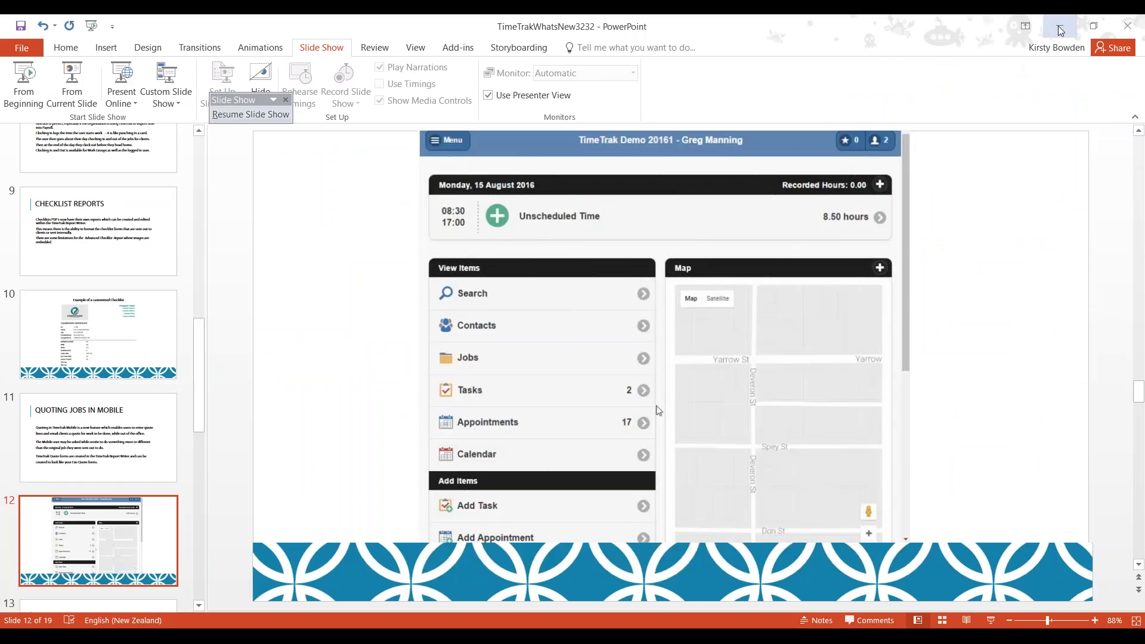
{"action": "left_click", "coordinate": [1060, 28]}
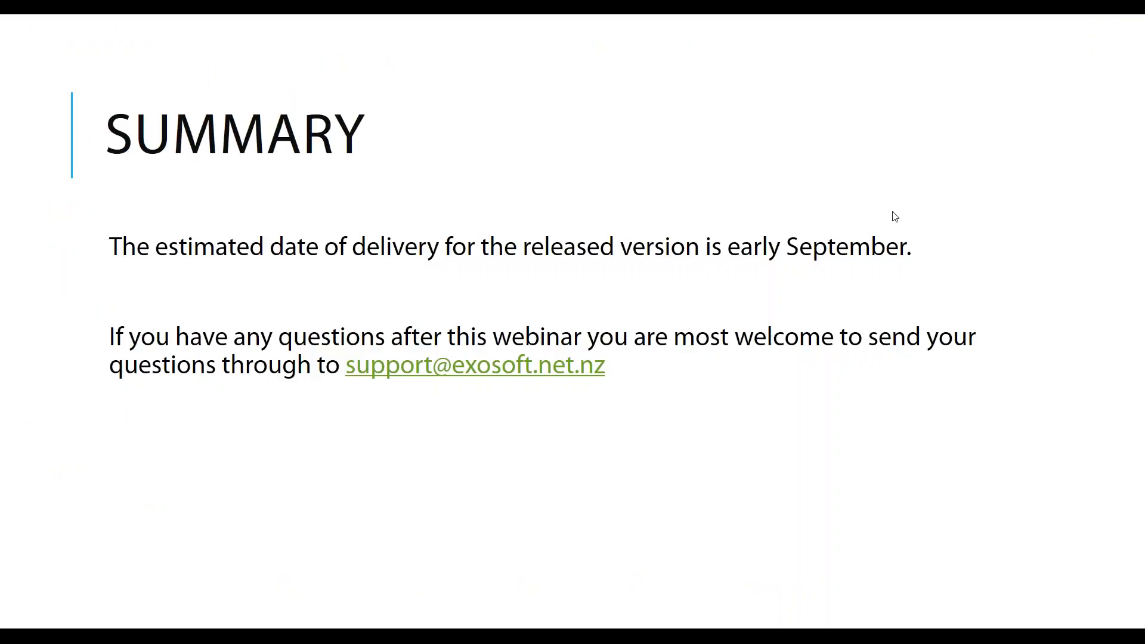